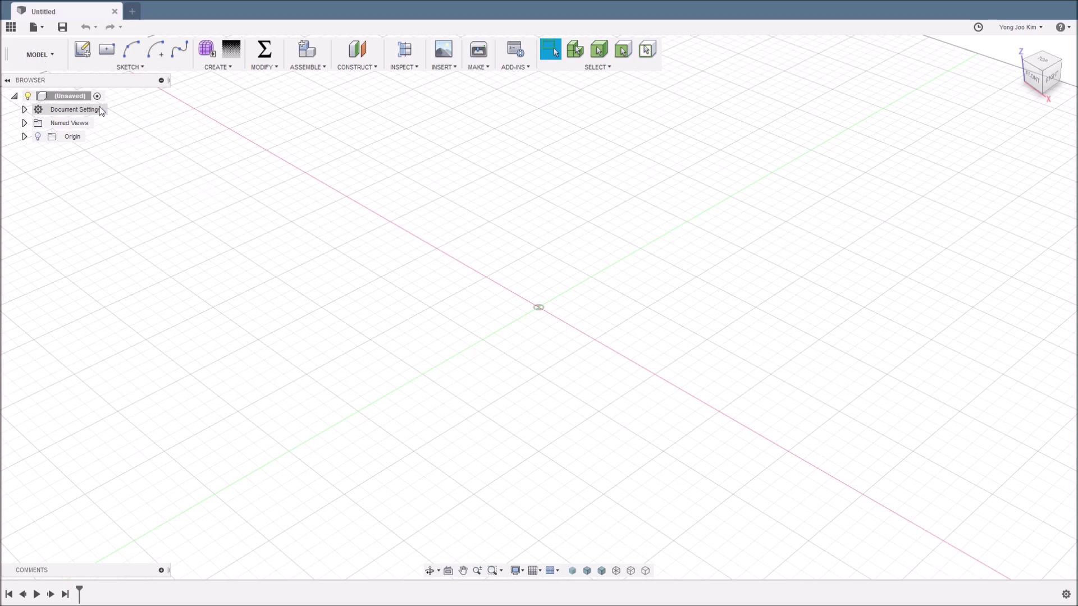
# - Add a new component and sketch a 30 mm circle on the XY plane
pyautogui.rightClick(83, 102)
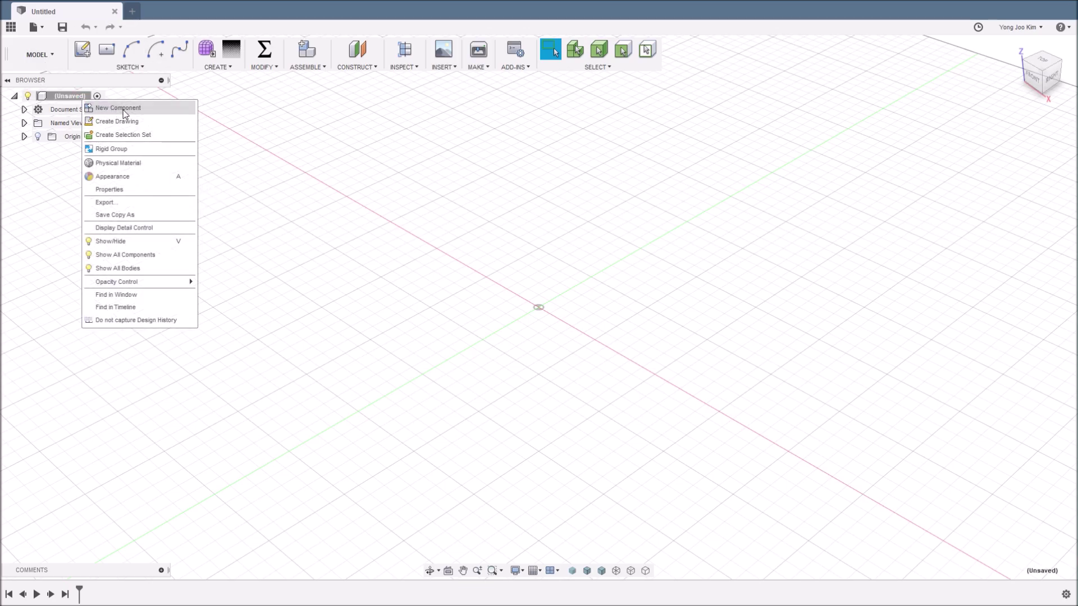
pyautogui.click(162, 113)
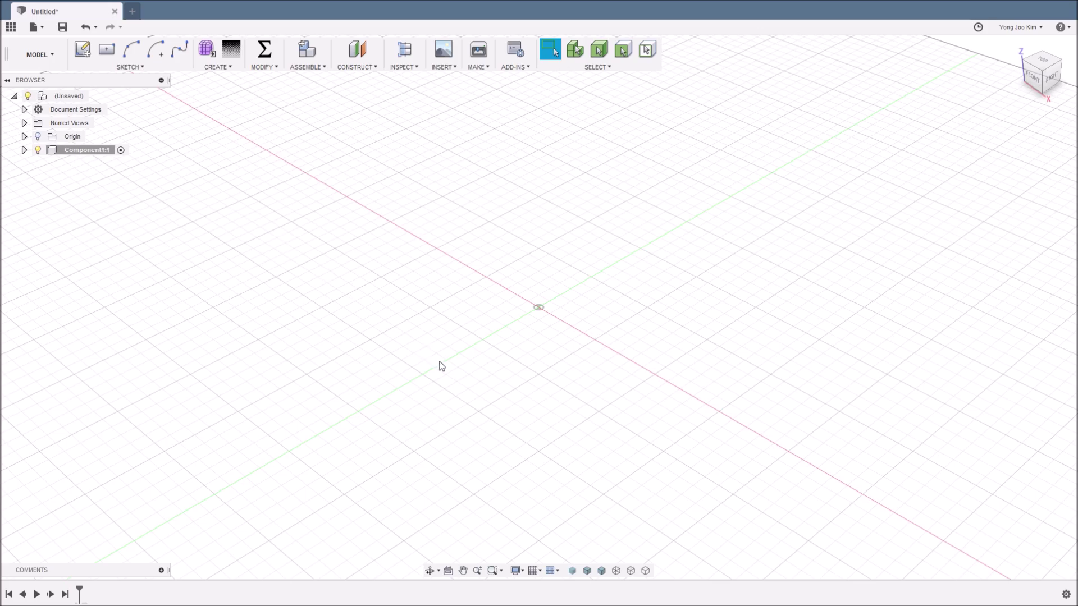
pyautogui.moveTo(442, 366); pyautogui.dragTo(477, 358, button='right')
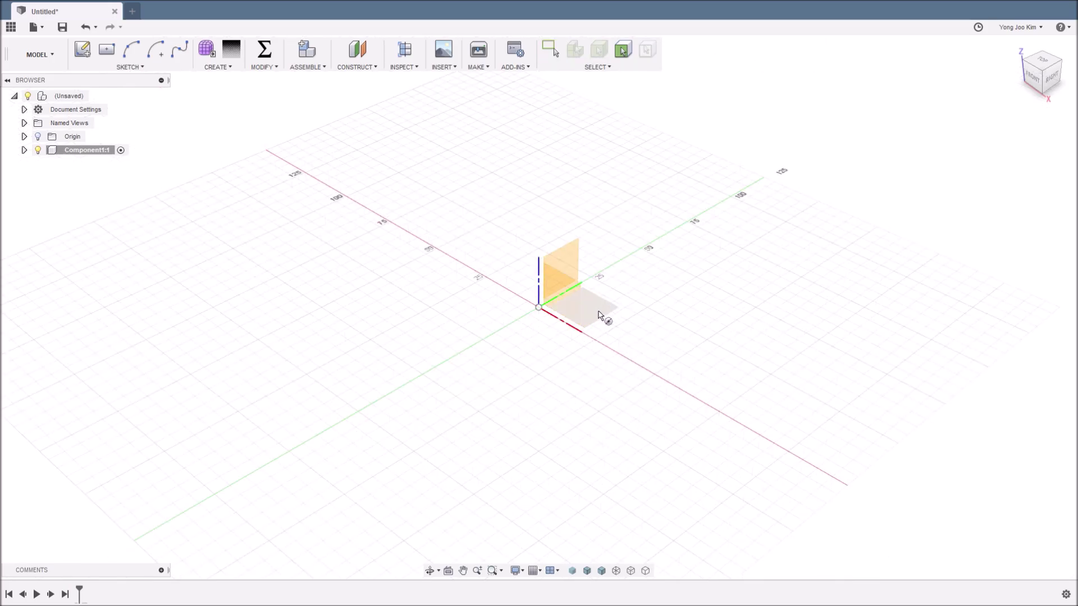
pyautogui.click(600, 314)
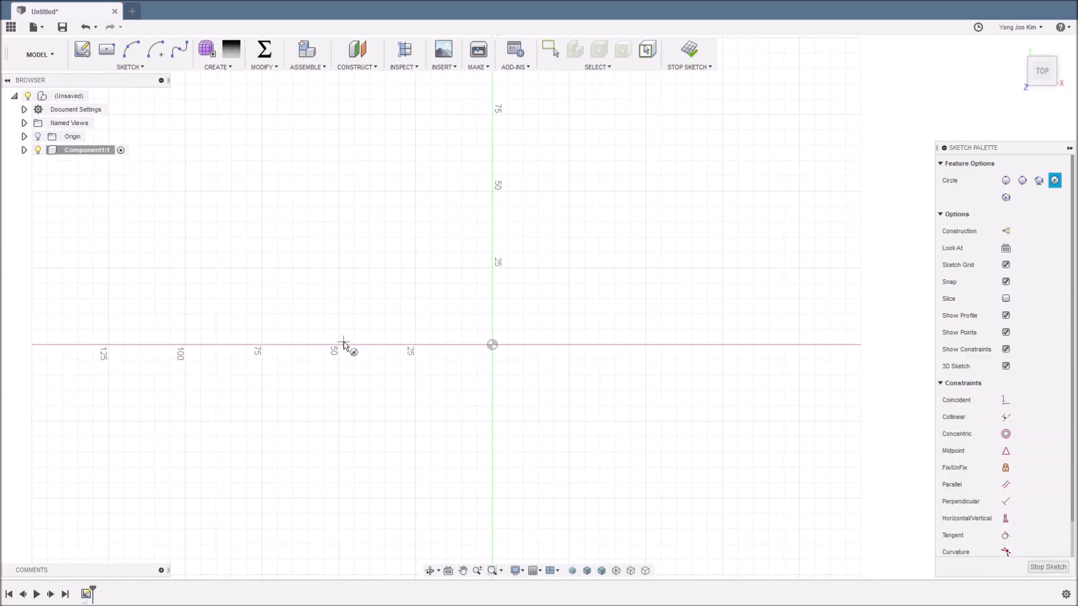
pyautogui.click(338, 345)
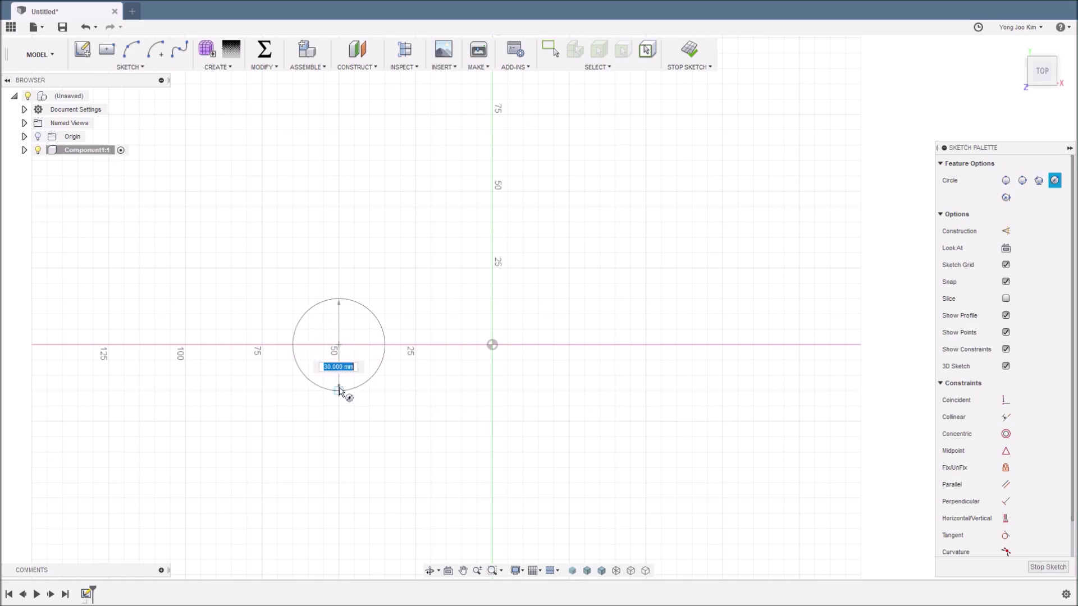
pyautogui.press('Return')
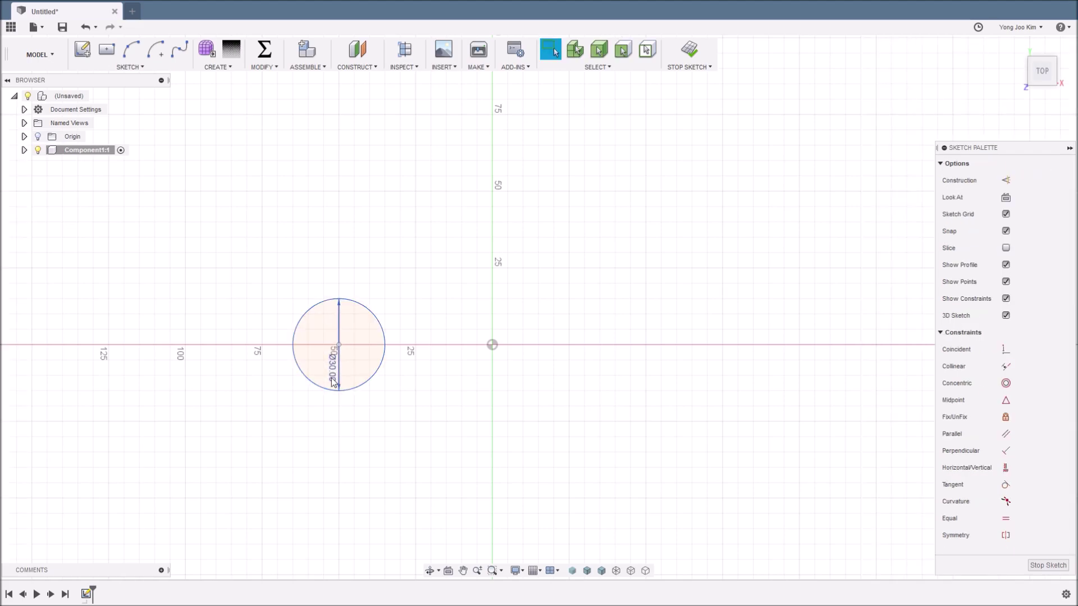
# - Dimension the circle's centre 50 mm from the origin
pyautogui.click(307, 409)
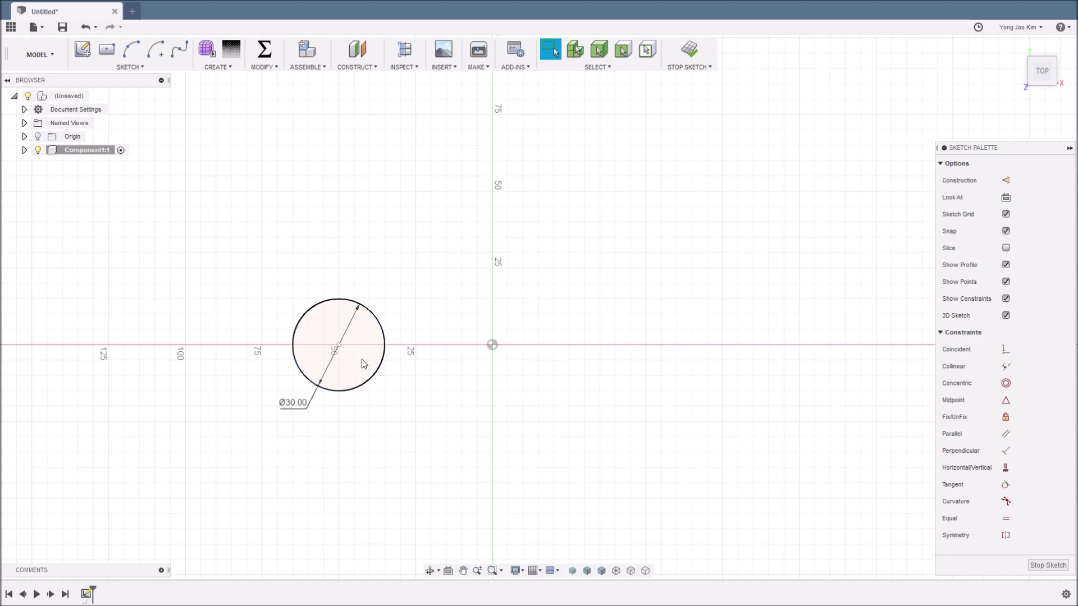
pyautogui.click(338, 345)
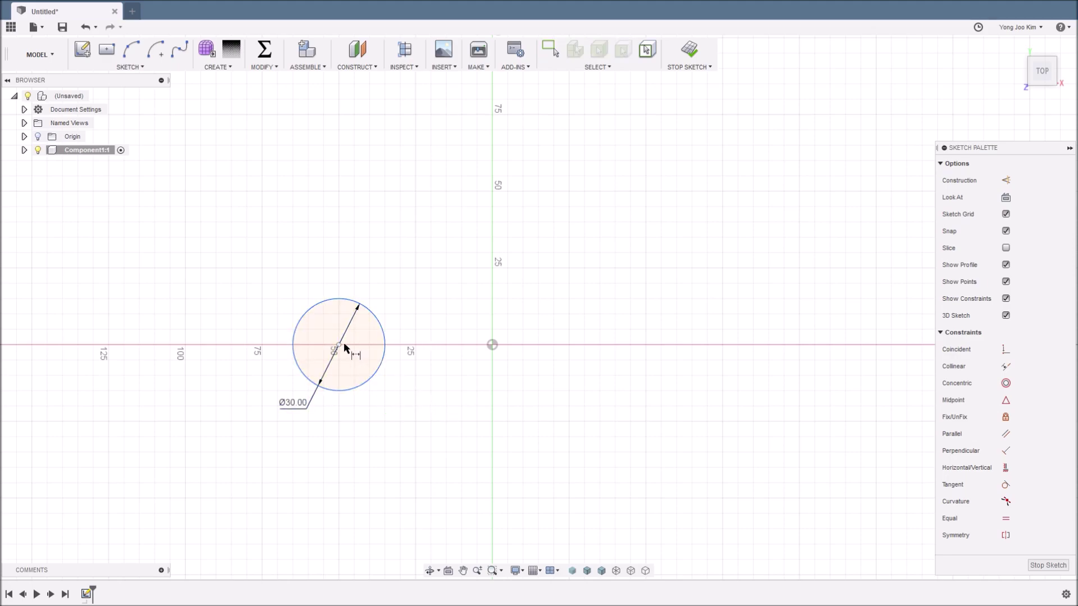
pyautogui.click(492, 344)
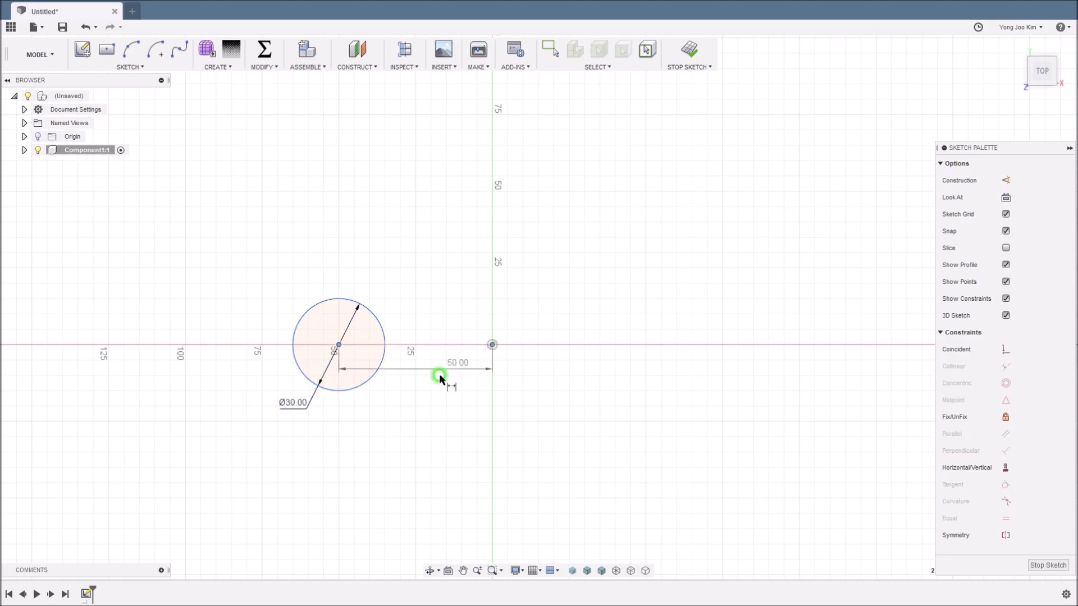
pyautogui.click(398, 427)
pyautogui.press('Return')
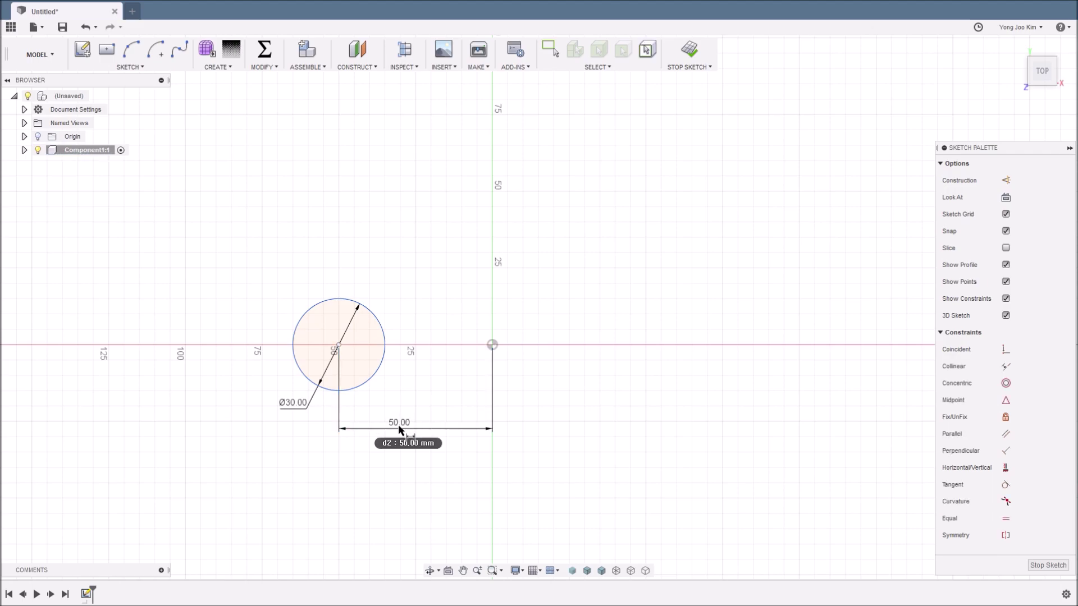
# - Constrain the circle centre horizontal with the origin and finish the sketch
pyautogui.click(1005, 468)
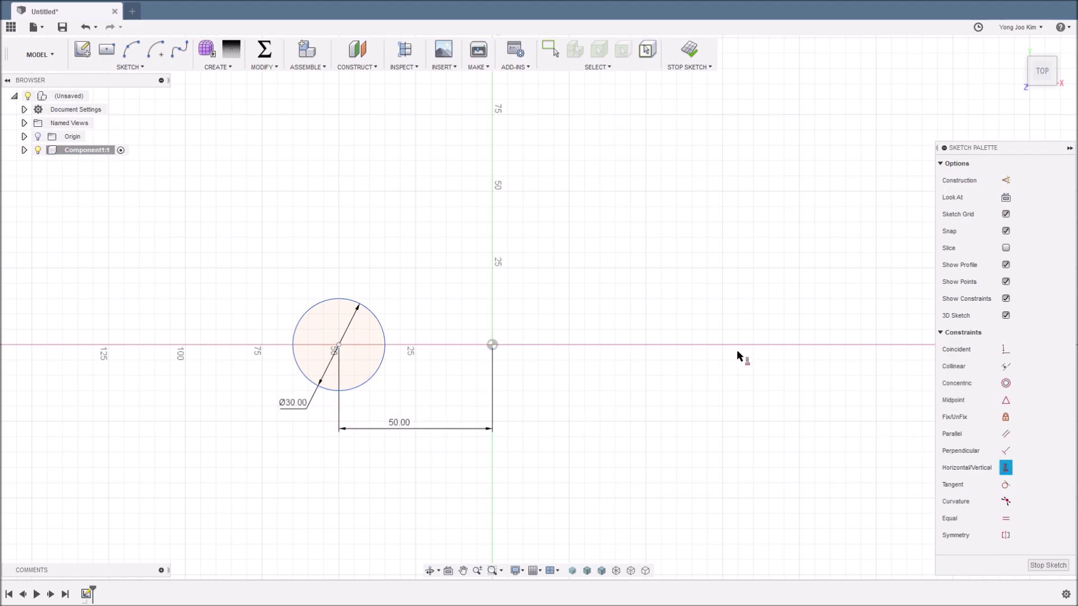
pyautogui.click(341, 345)
pyautogui.click(492, 345)
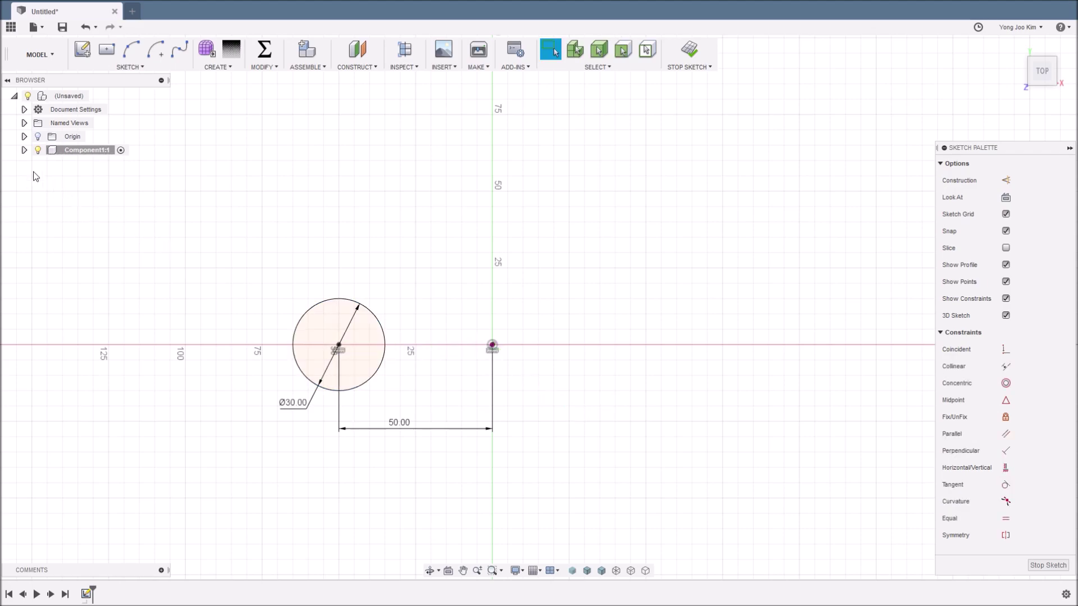
pyautogui.click(24, 150)
pyautogui.click(35, 177)
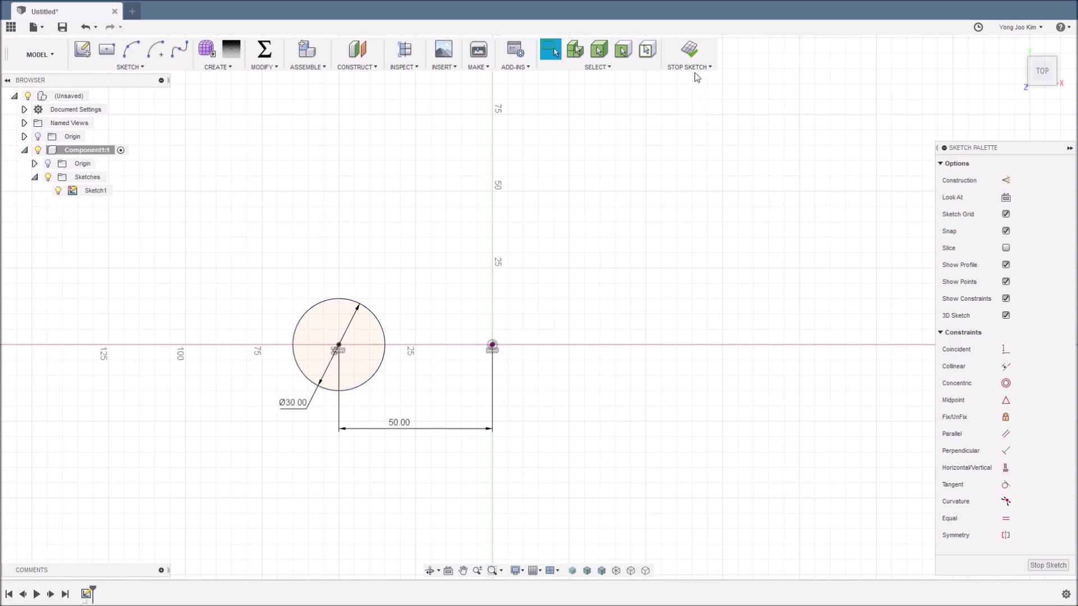
pyautogui.click(689, 49)
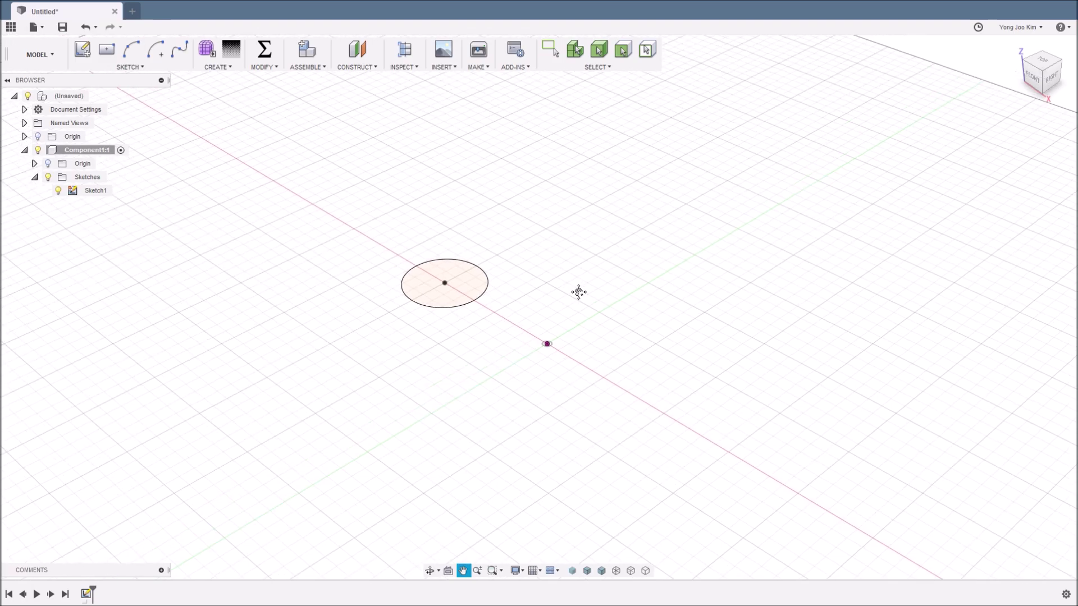
# - Extrude the 30 mm circle 20 mm into Body1 and review Component1's Bodies and Sketches folders
pyautogui.press('e')
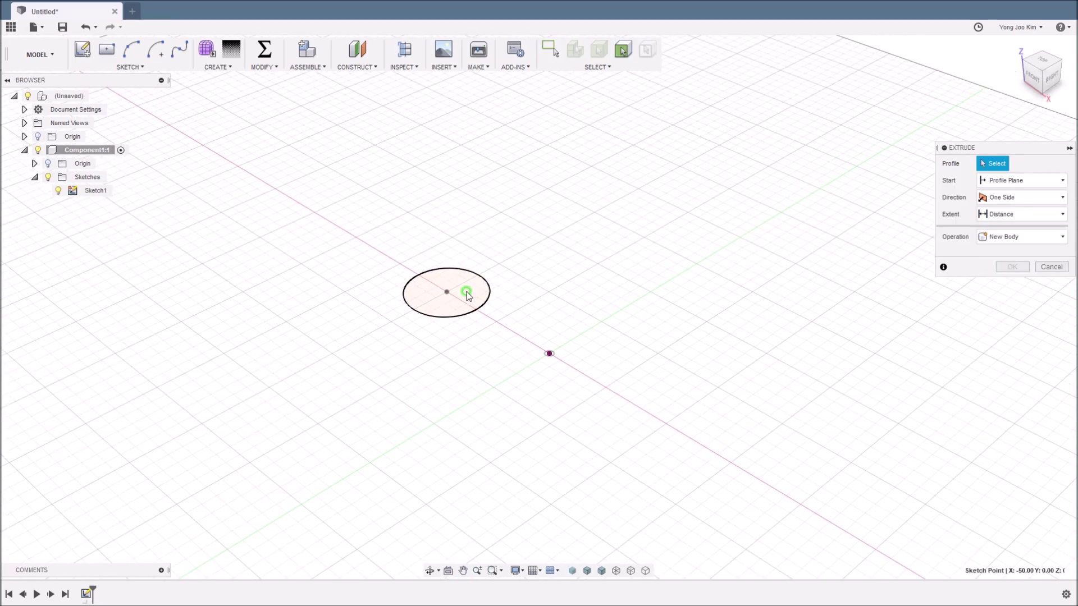
pyautogui.click(464, 300)
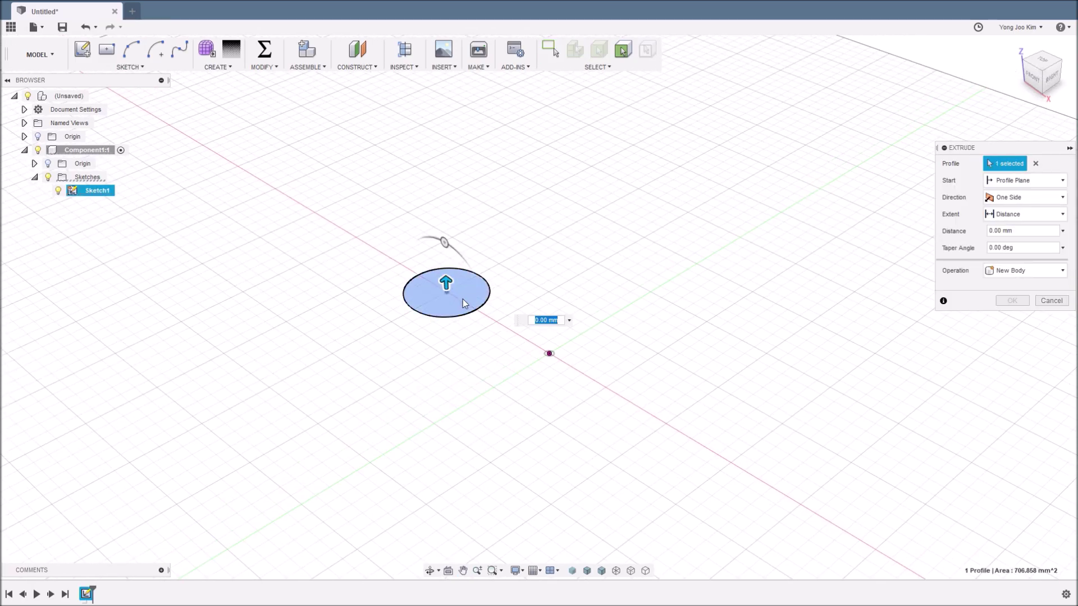
pyautogui.write('20')
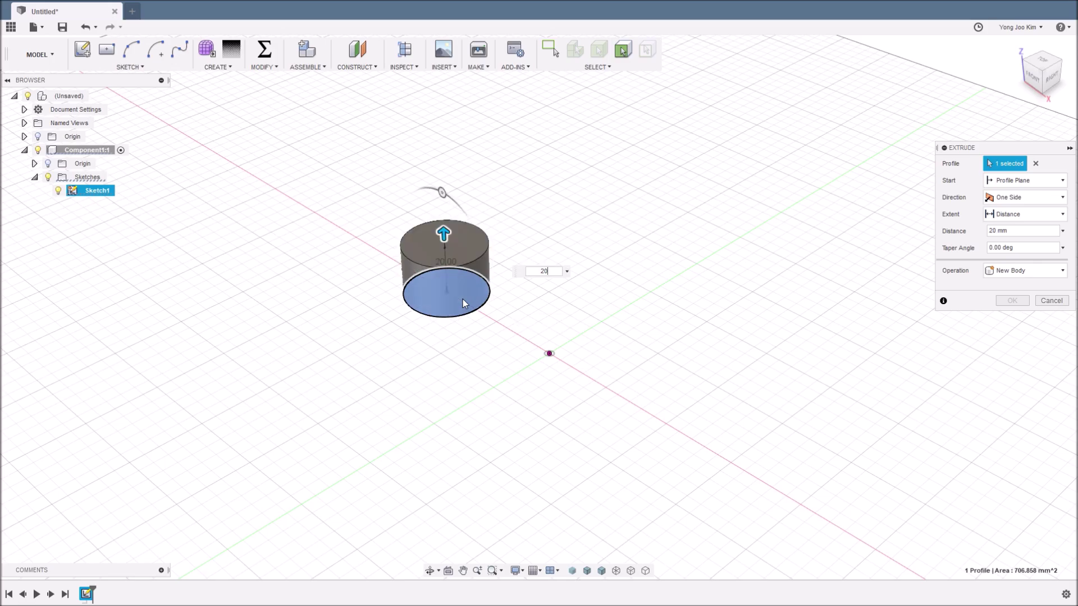
pyautogui.press('Return')
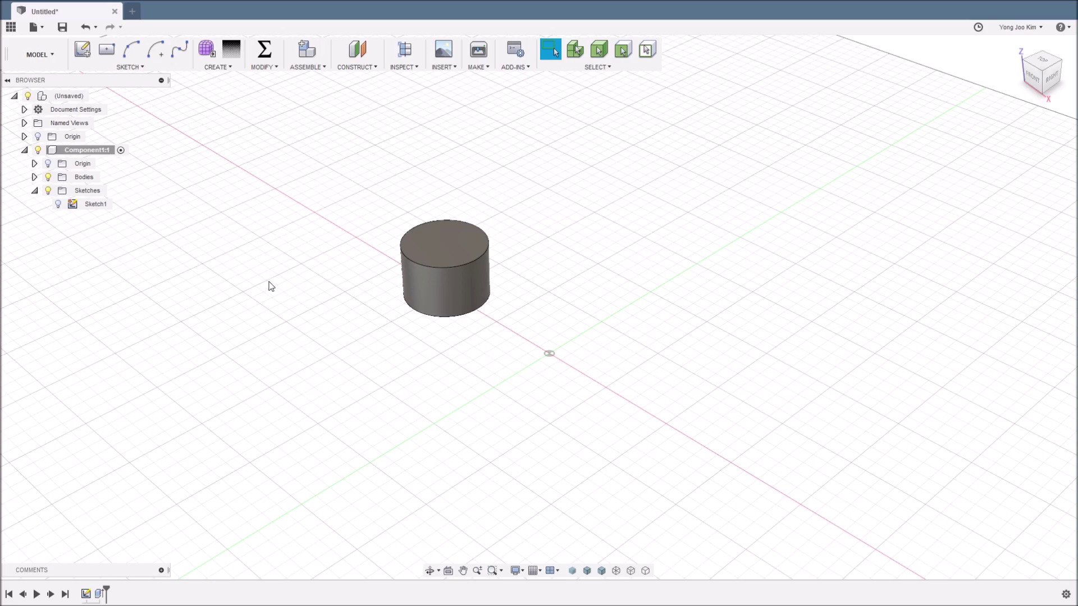
pyautogui.click(34, 176)
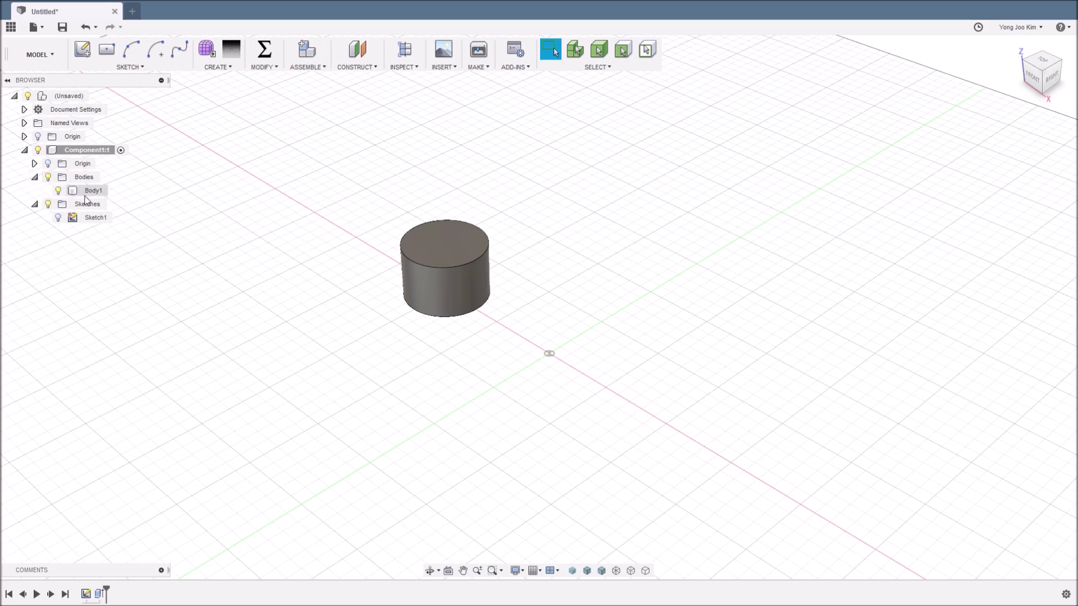
pyautogui.click(108, 153)
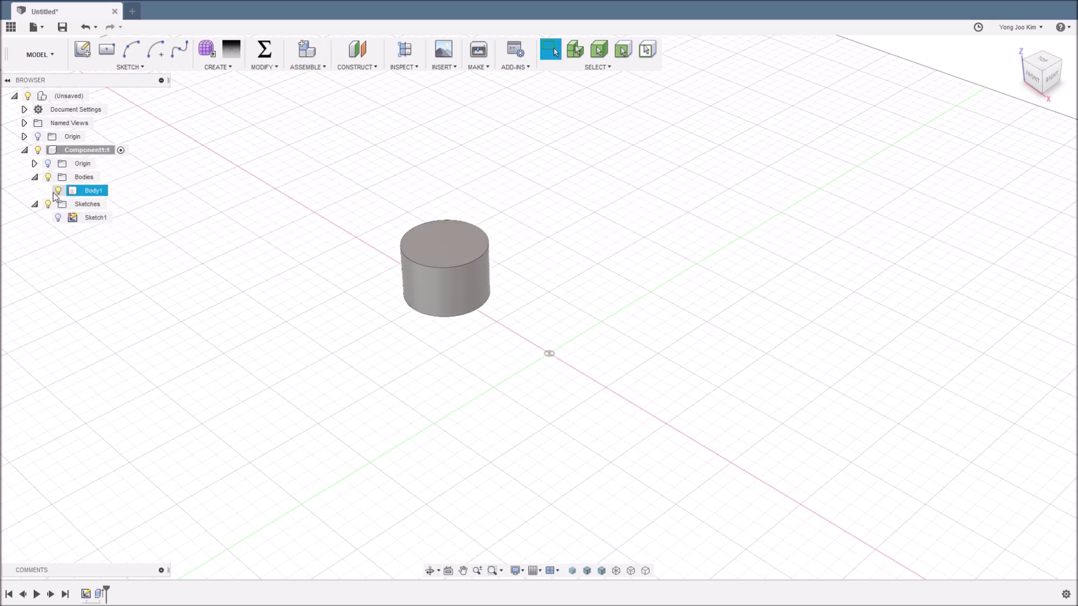
pyautogui.click(34, 204)
pyautogui.click(34, 177)
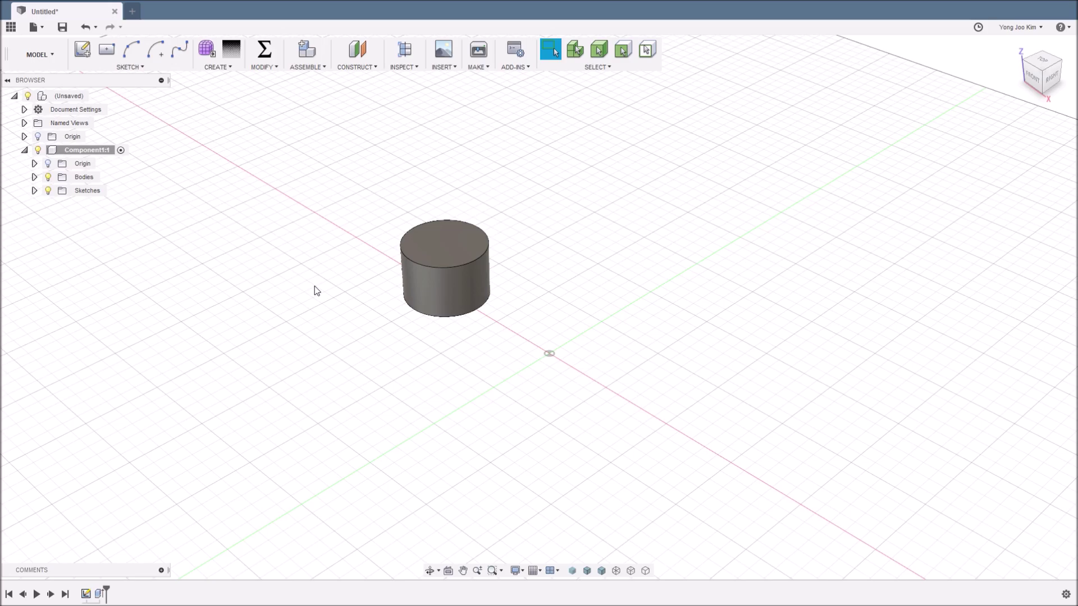
# - With the root design active, sketch a 30 mm circle above the origin on the XY plane
pyautogui.click(94, 97)
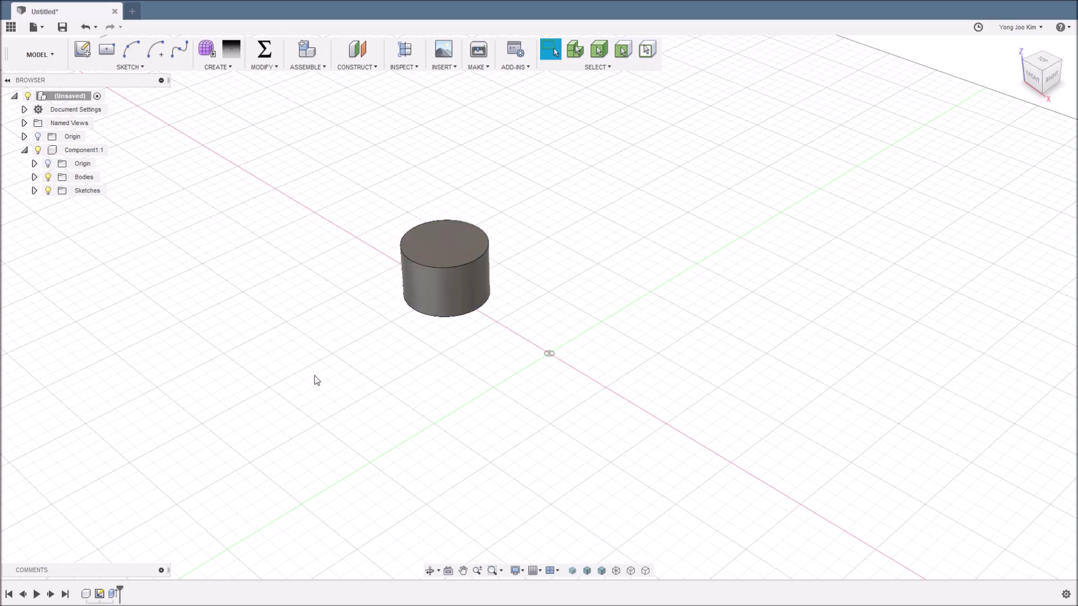
pyautogui.press('m')
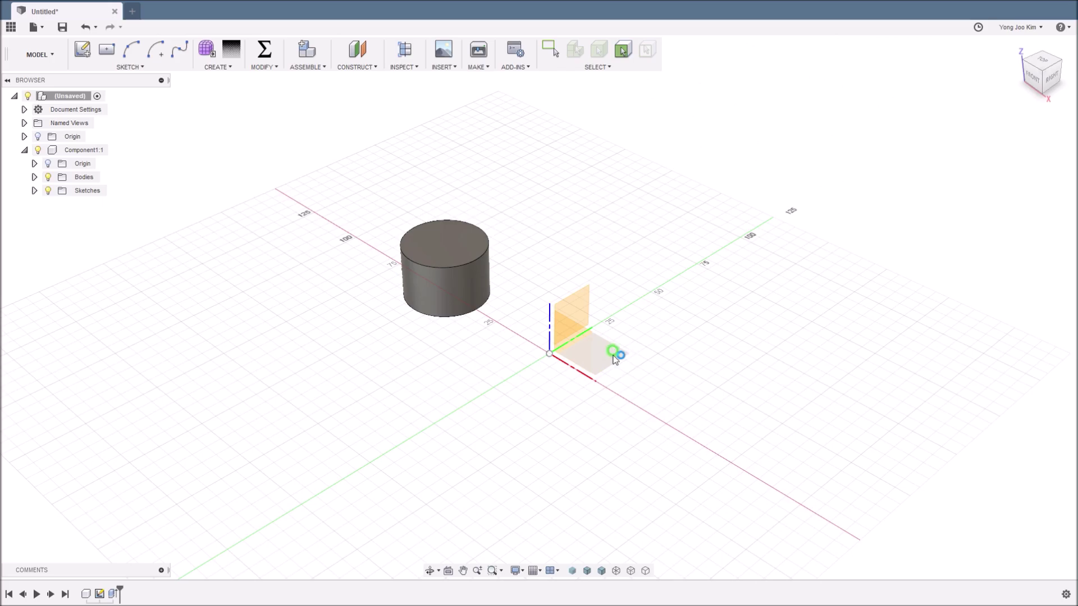
pyautogui.click(615, 355)
pyautogui.press('c')
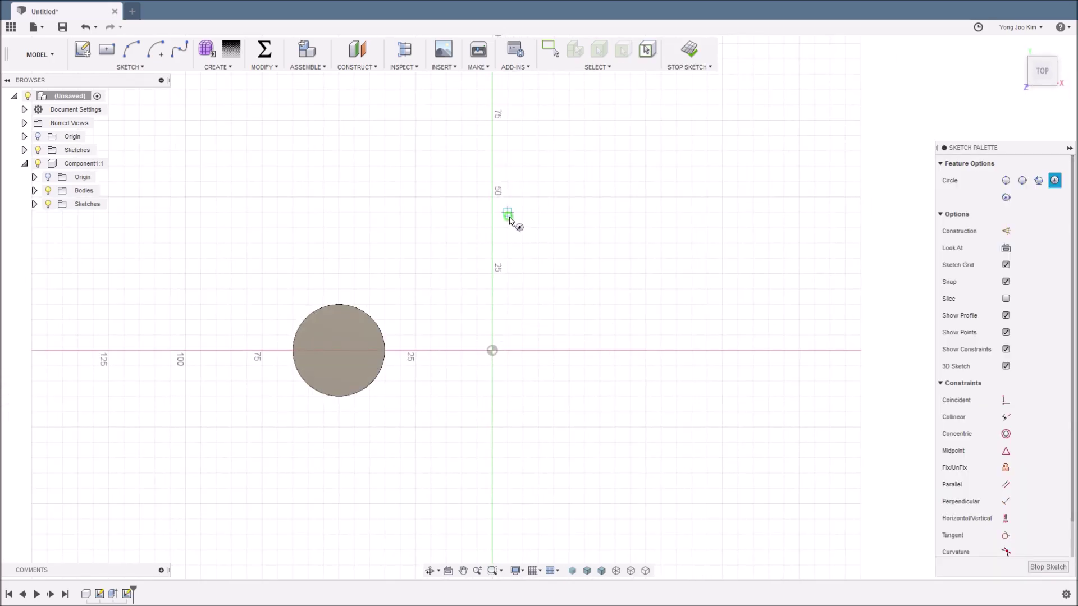
pyautogui.click(507, 212)
pyautogui.write('30')
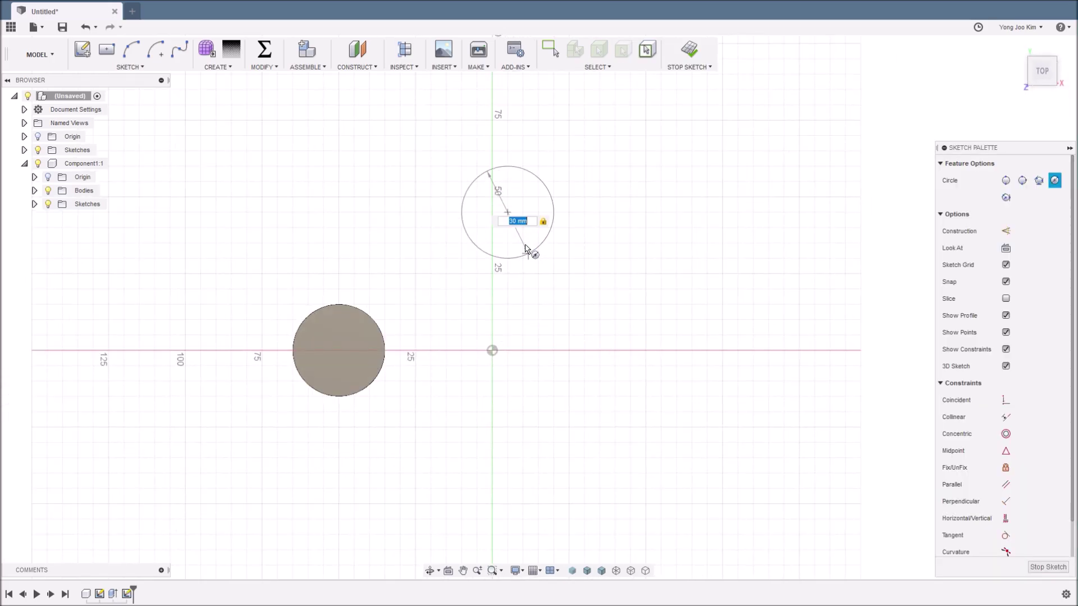
pyautogui.press('Return')
# - Dimension the new circle's centre 50 mm vertically from the origin
pyautogui.moveTo(512, 246); pyautogui.dragTo(562, 283)
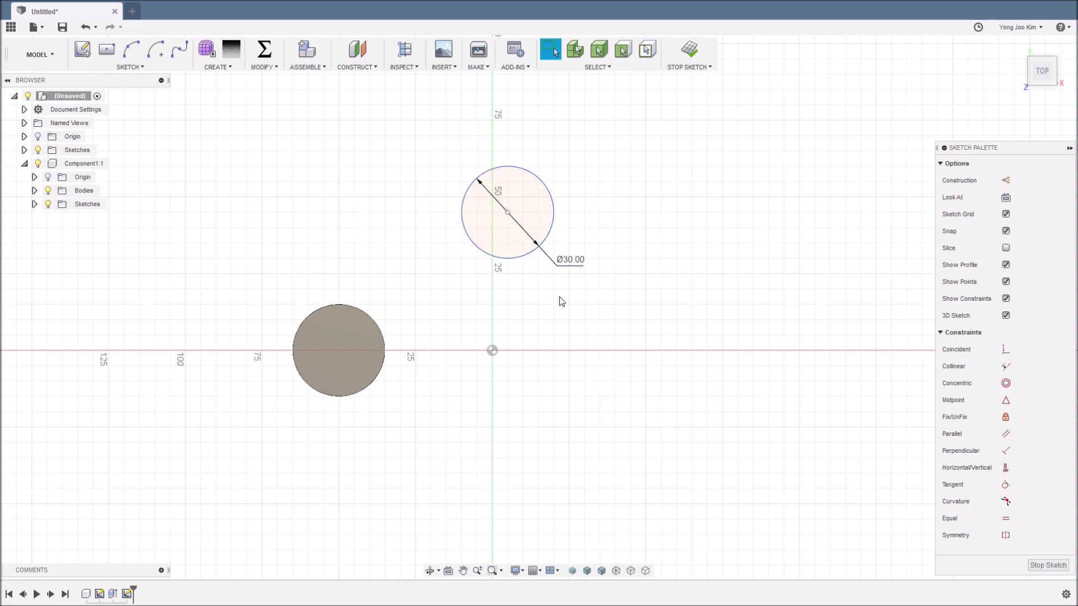
pyautogui.click(508, 212)
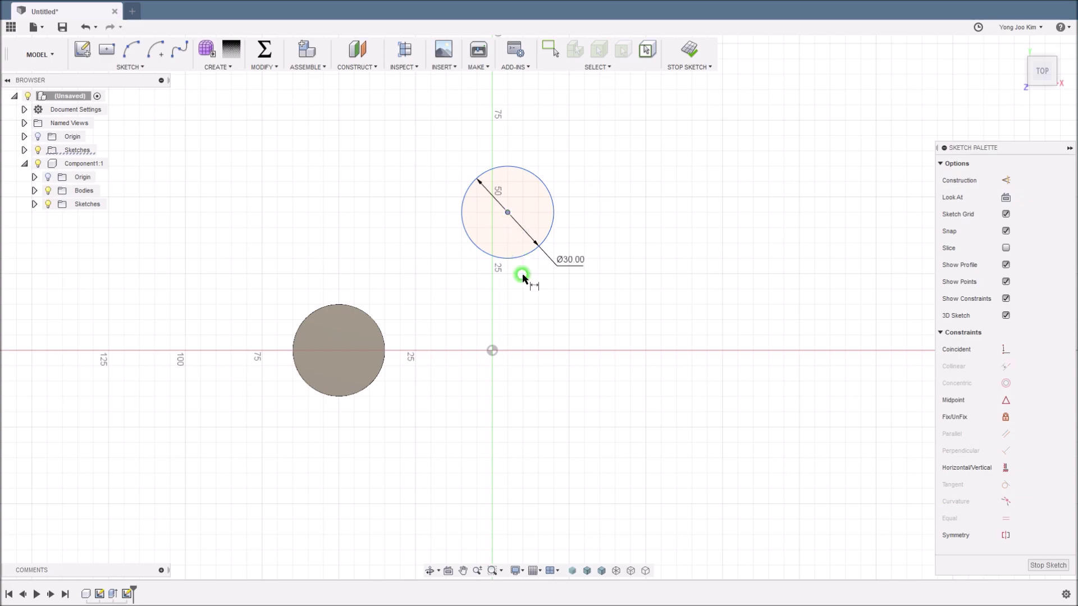
pyautogui.click(492, 350)
pyautogui.click(624, 292)
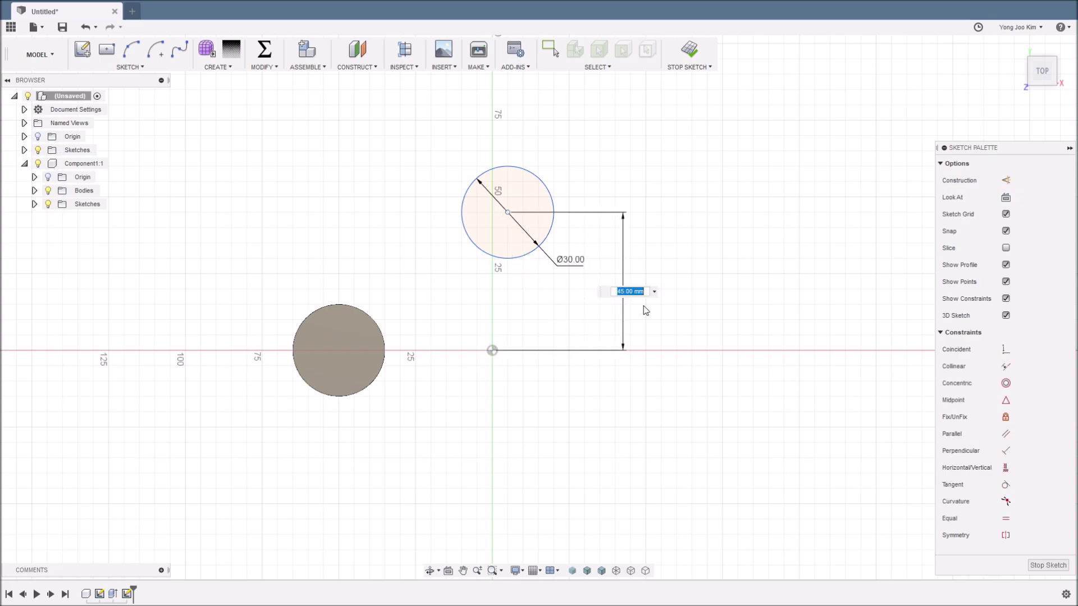
pyautogui.write('50')
pyautogui.press('Return')
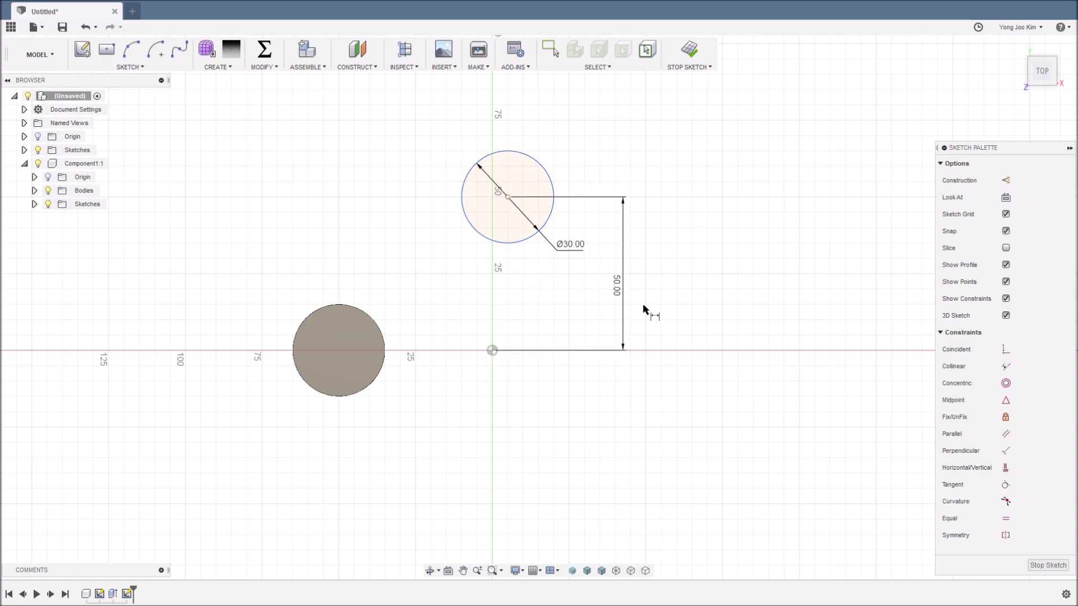
# - Constrain the circle centre vertically to the origin and finish the sketch
pyautogui.click(1005, 468)
pyautogui.click(508, 197)
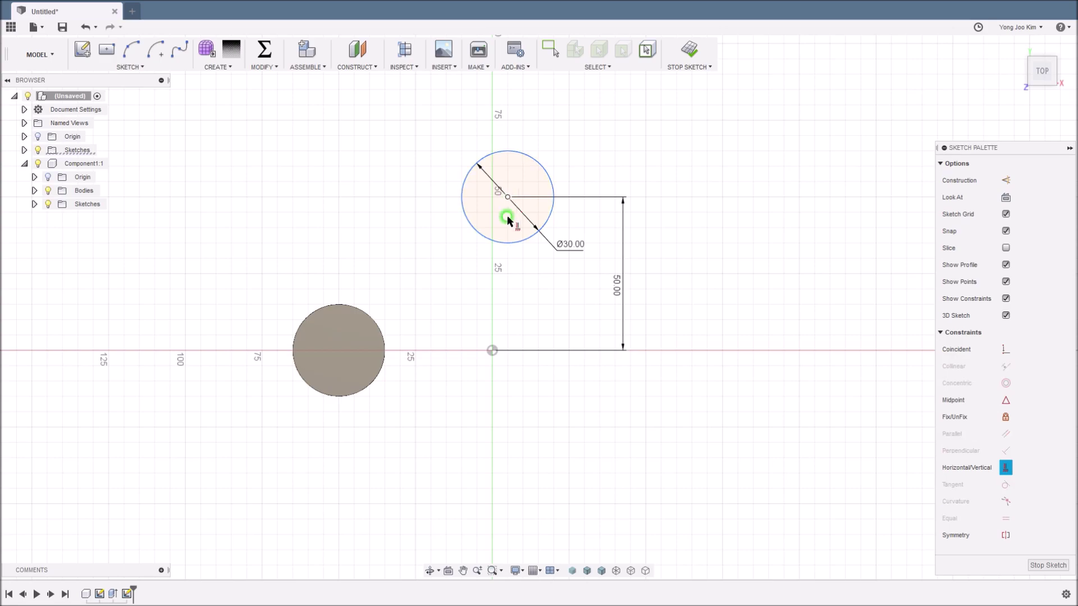
pyautogui.click(493, 351)
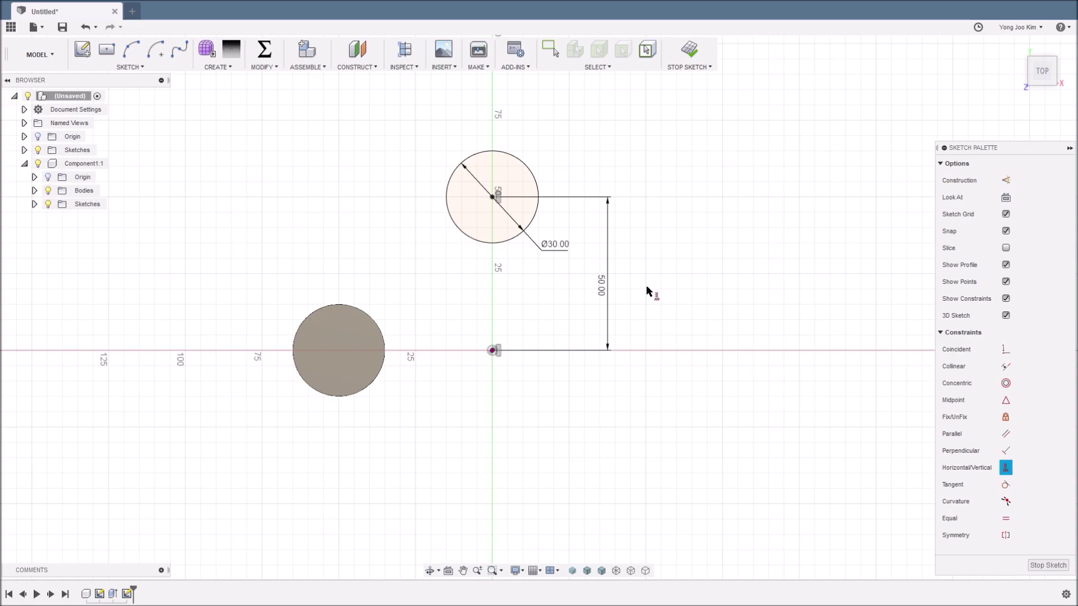
pyautogui.press('Escape')
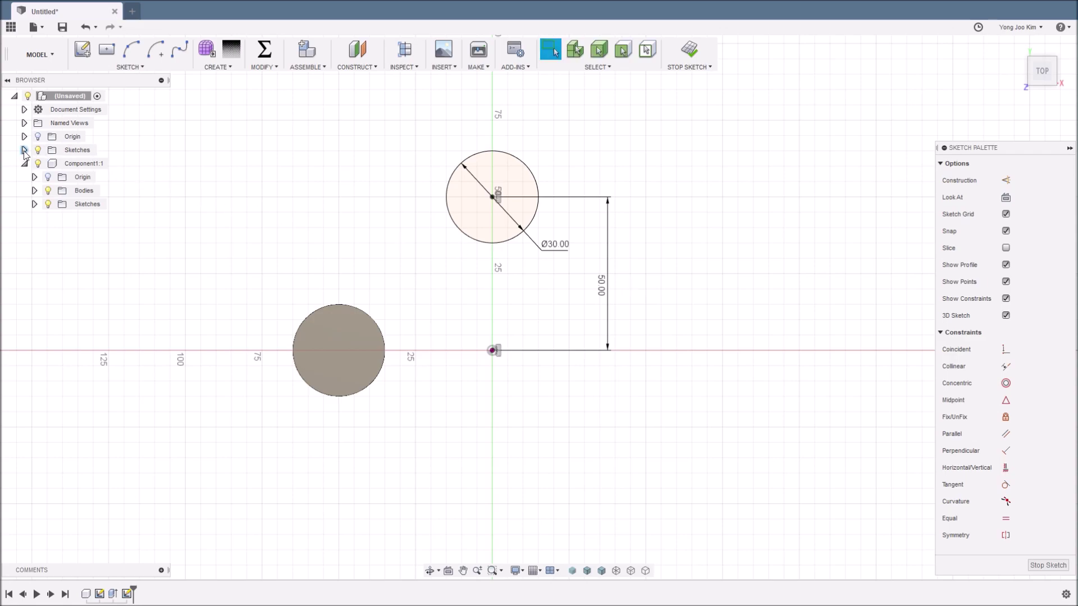
pyautogui.click(24, 150)
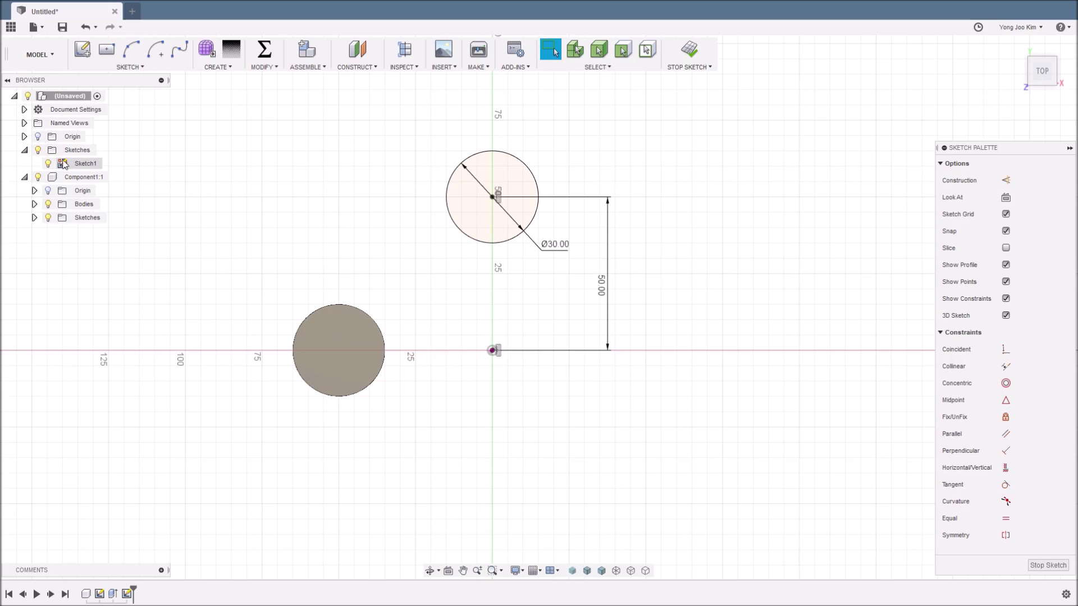
pyautogui.click(675, 249)
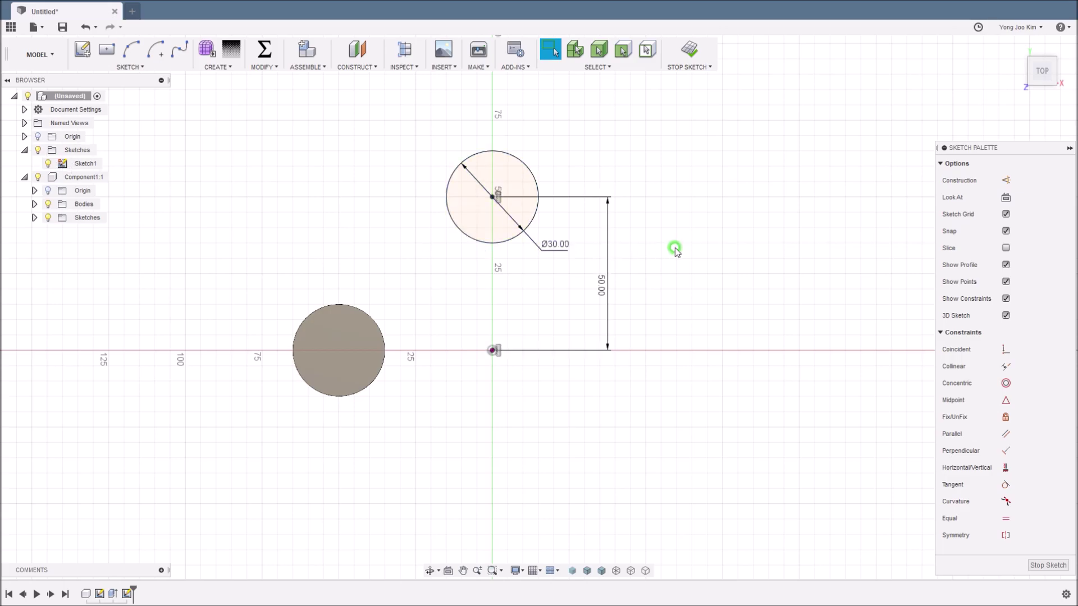
pyautogui.click(696, 56)
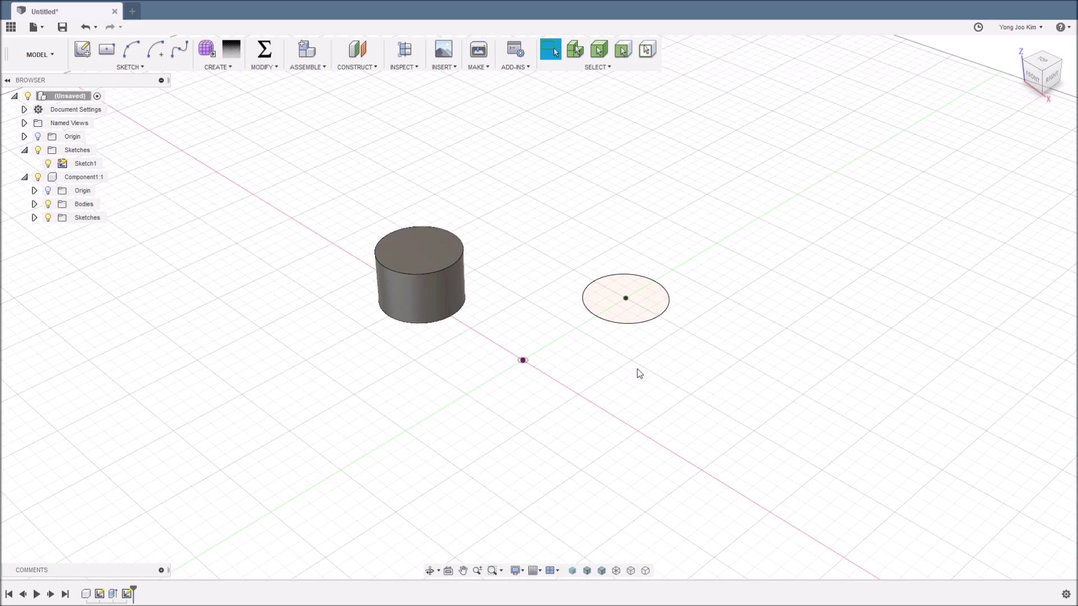
# - Extrude the root-level 30 mm circle 20 mm into a second solid body
pyautogui.press('e')
pyautogui.click(639, 302)
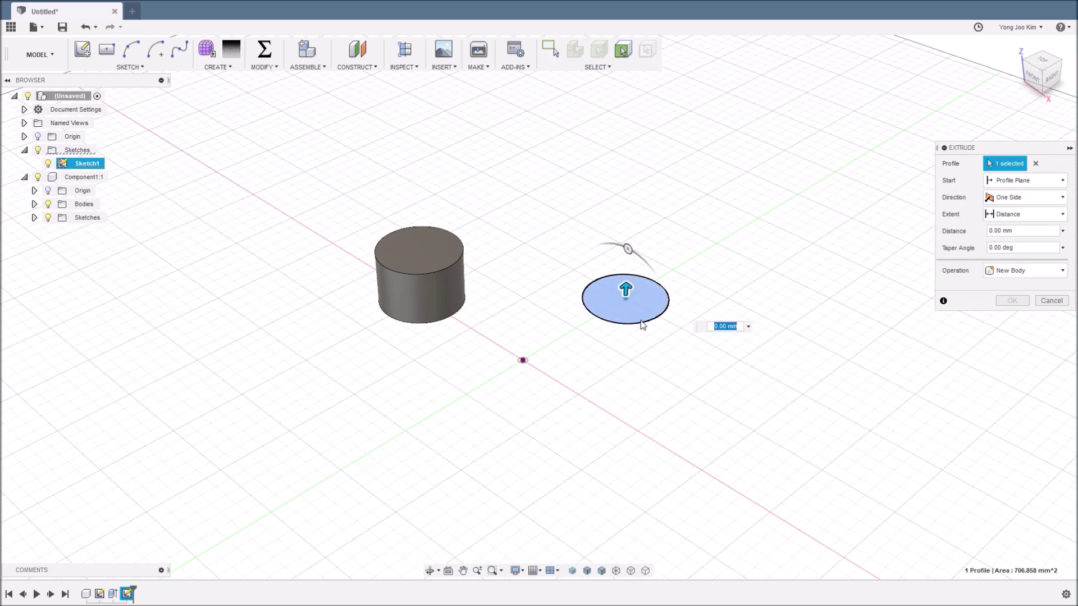
pyautogui.write('20')
pyautogui.press('Return')
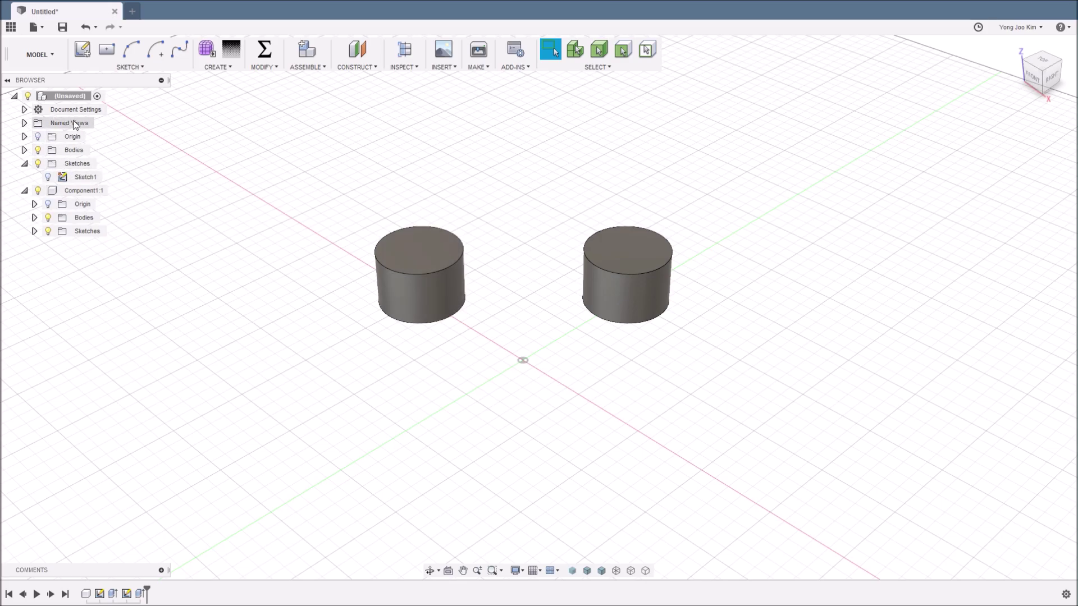
# - Convert the root-level Body1 into its own component, Component2:1
pyautogui.click(24, 150)
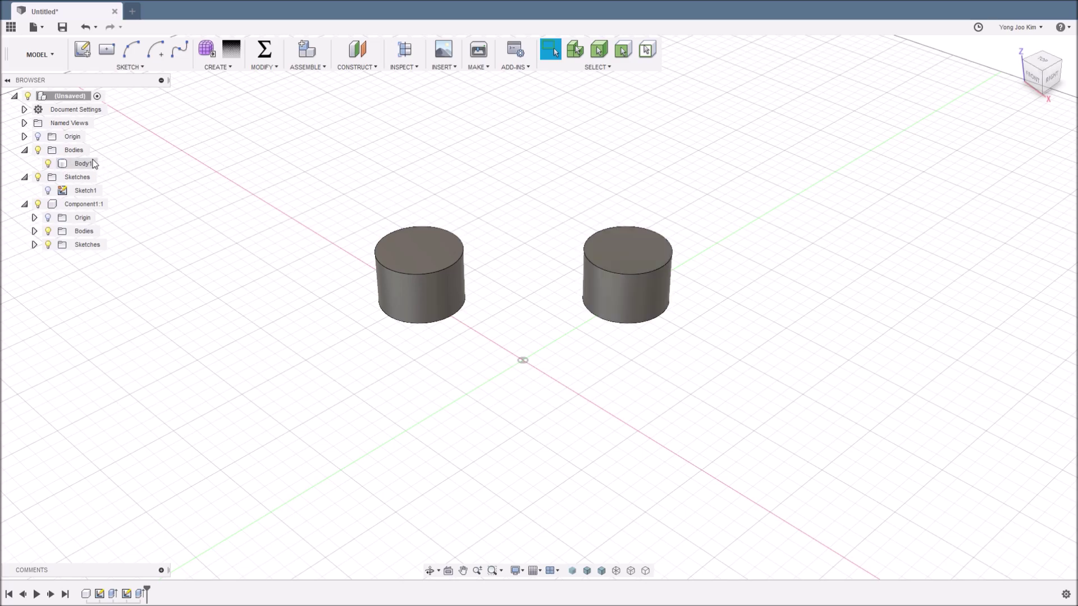
pyautogui.click(83, 164)
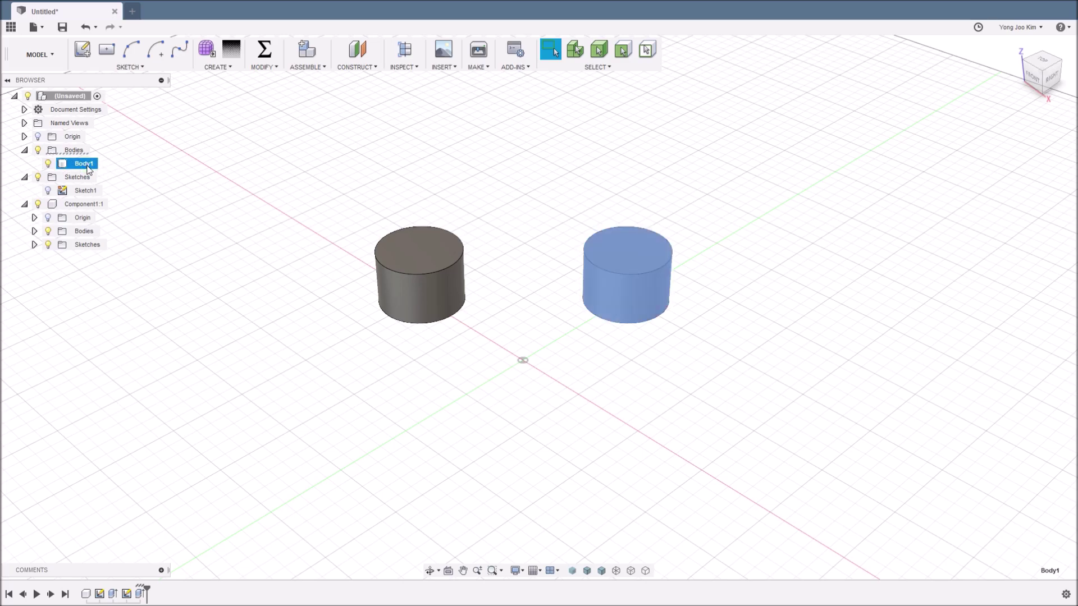
pyautogui.rightClick(89, 169)
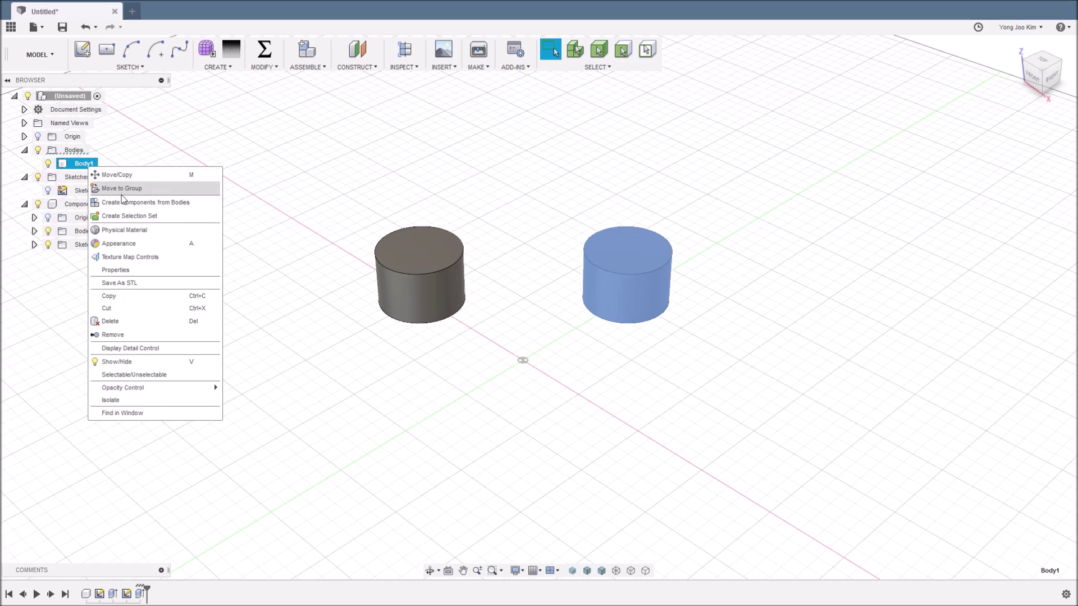
pyautogui.click(201, 205)
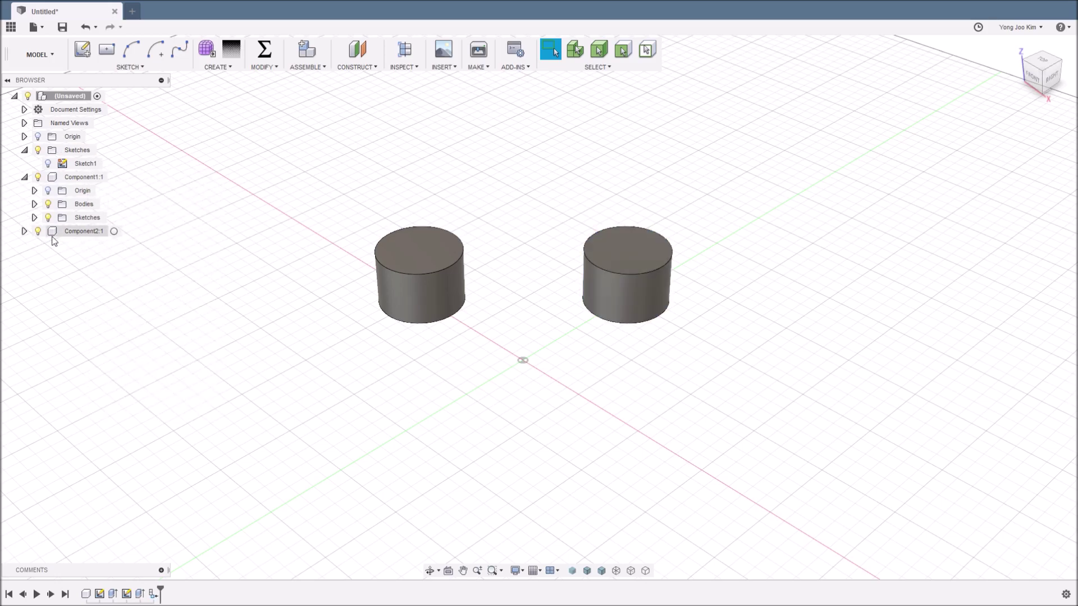
pyautogui.click(24, 231)
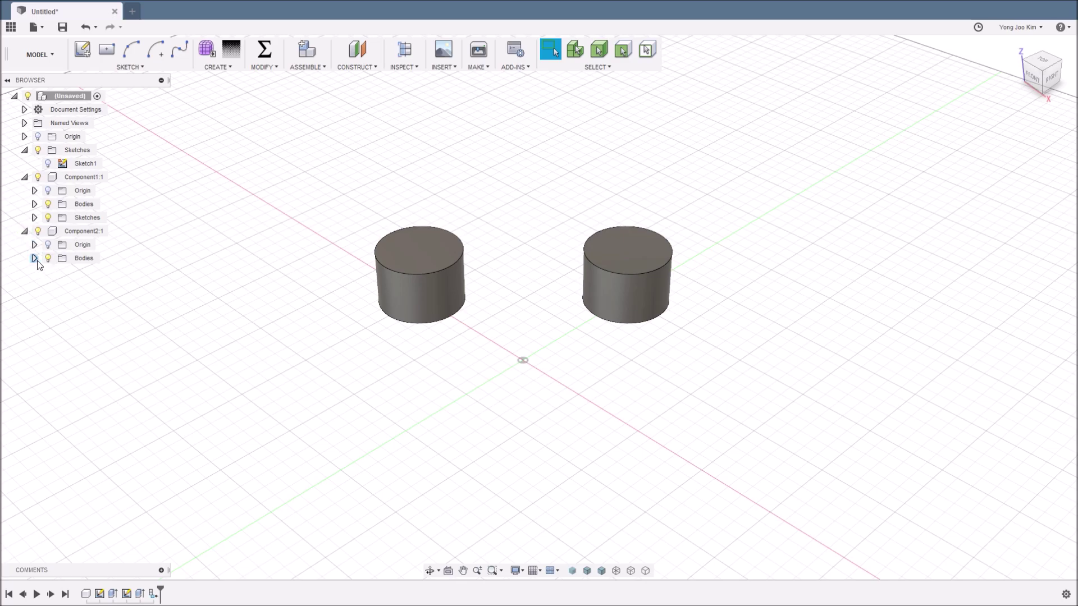
pyautogui.click(34, 257)
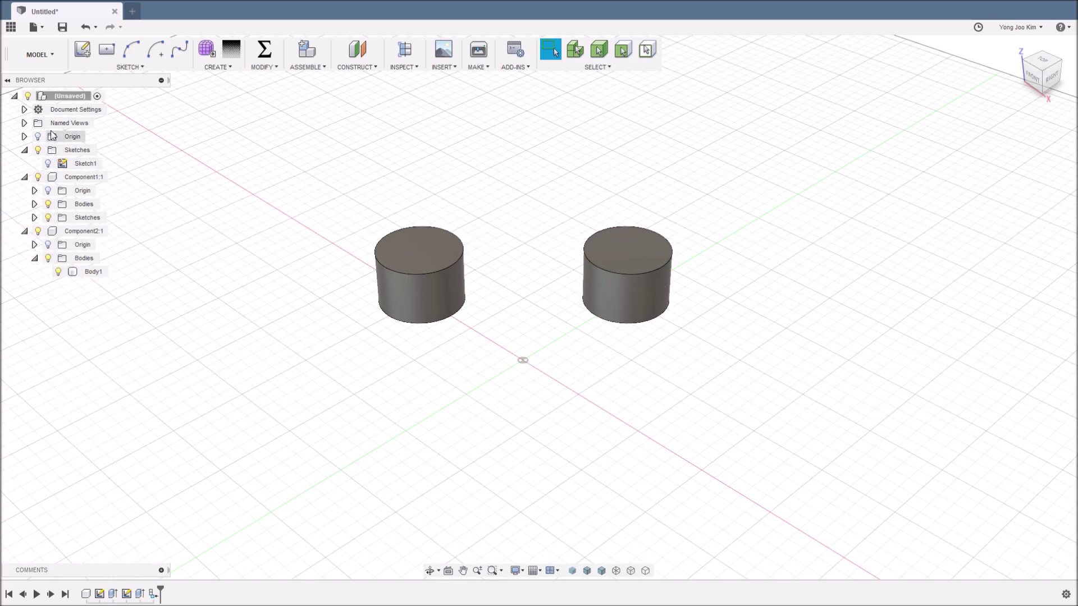
# - Activate Component2:1, then make the top-level design active again
pyautogui.click(114, 237)
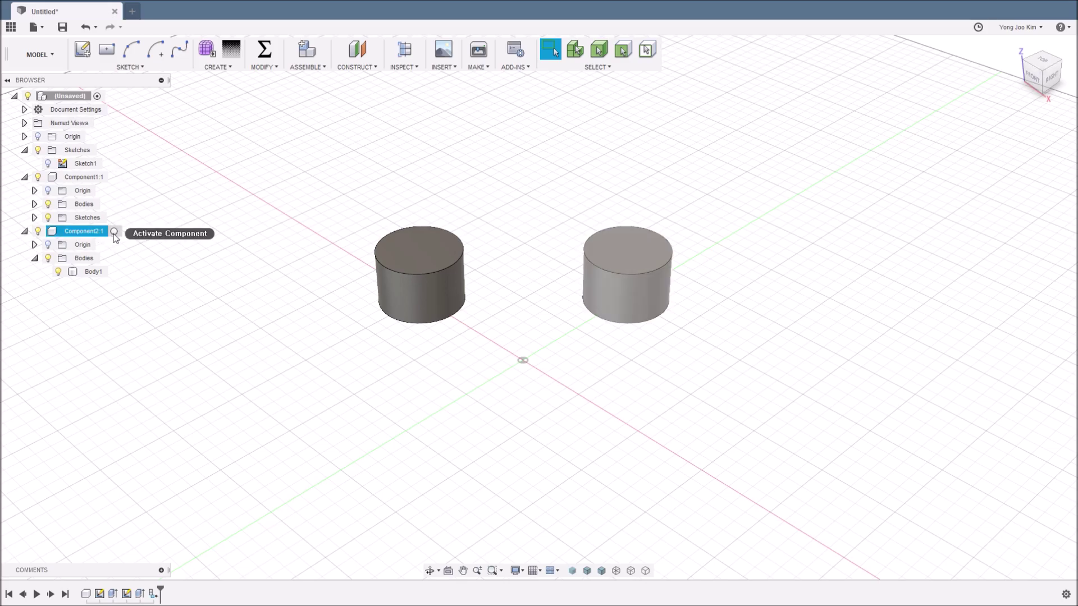
pyautogui.click(114, 232)
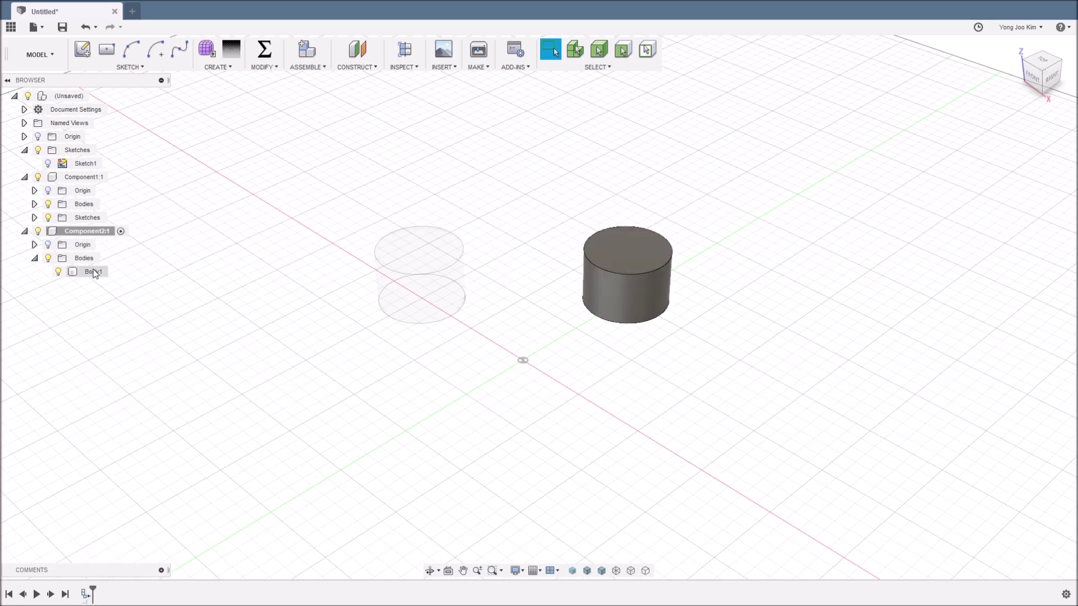
pyautogui.click(35, 258)
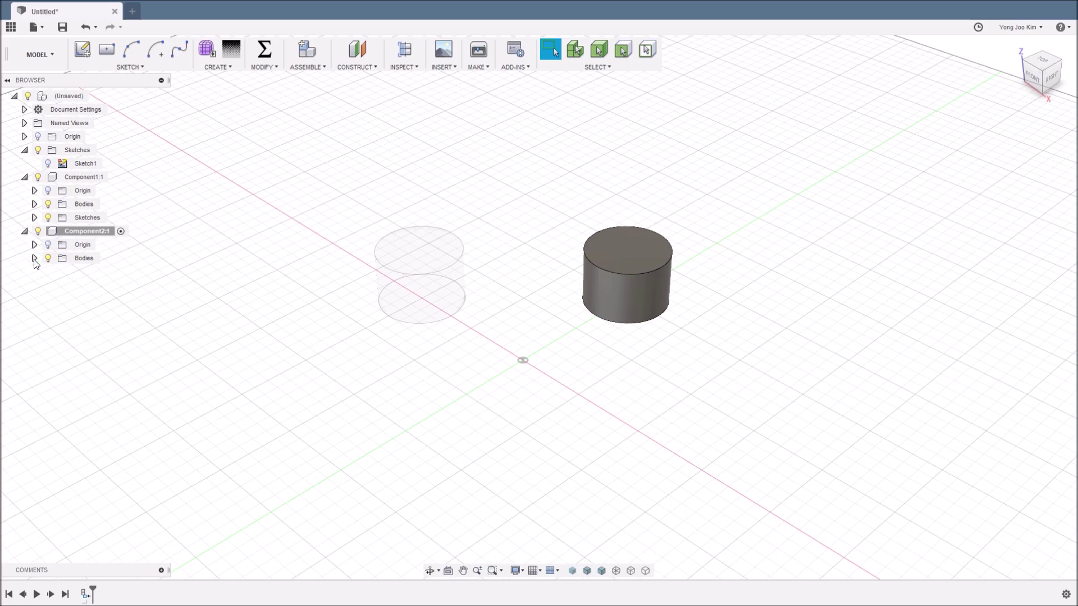
pyautogui.click(24, 151)
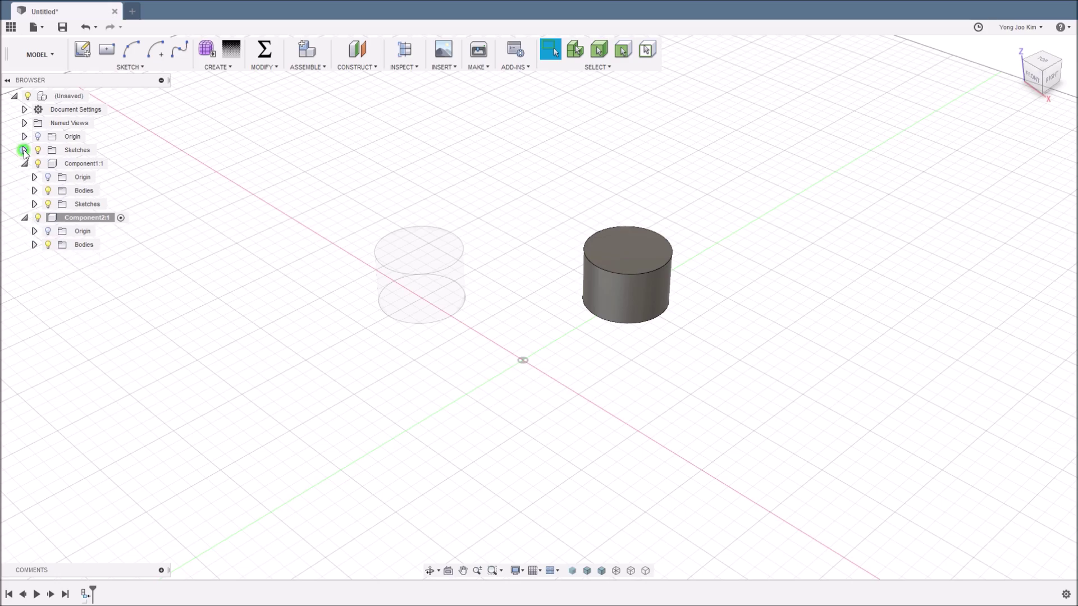
pyautogui.click(95, 96)
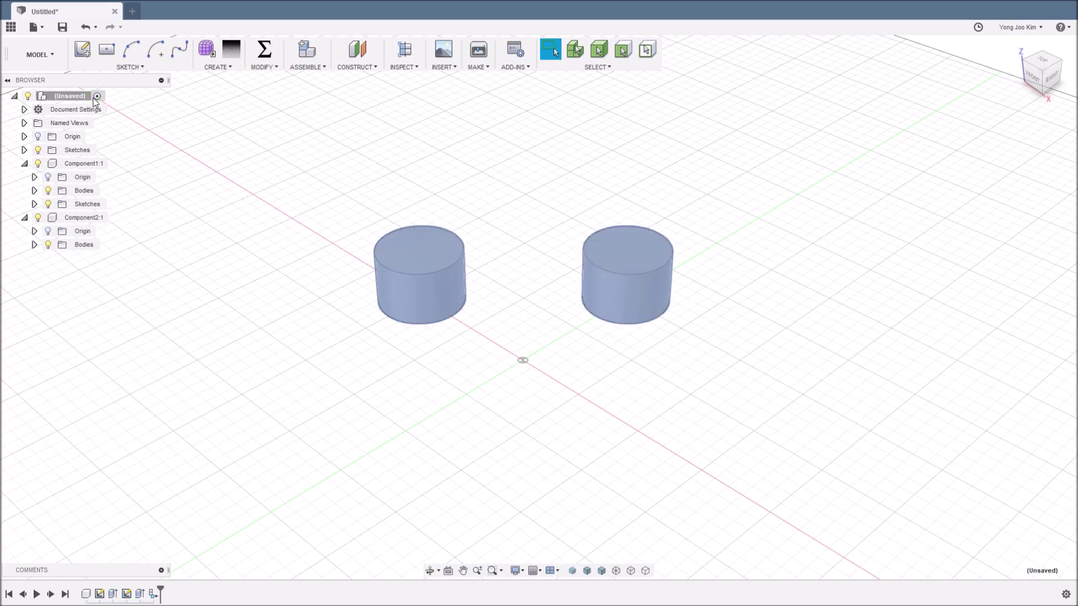
pyautogui.click(146, 148)
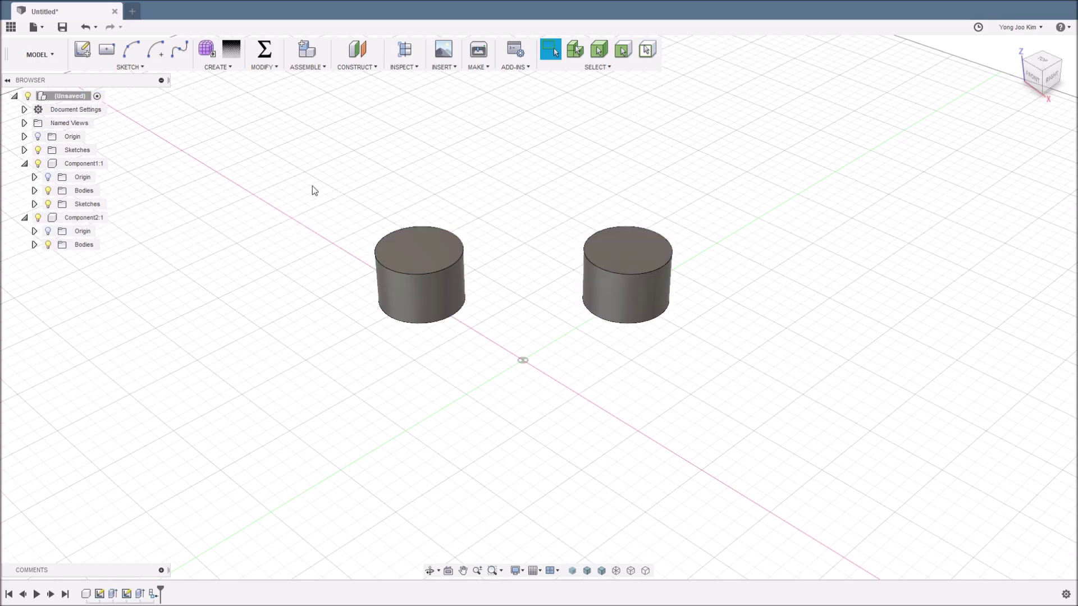
# - Skip saving the whole design and save Component1:1 as a copy named Untitled_Component1
pyautogui.click(63, 29)
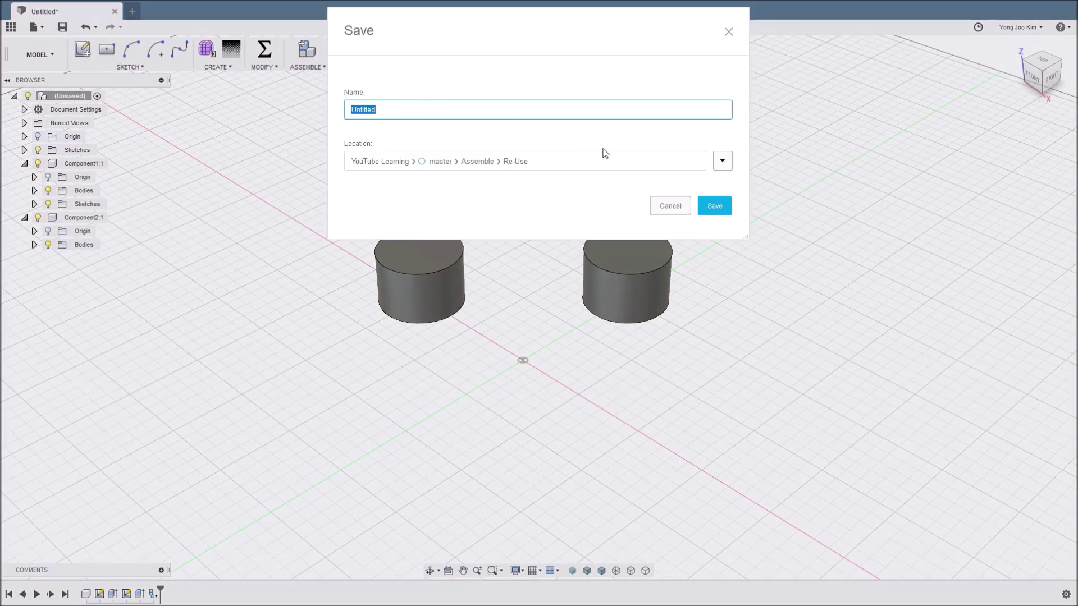
pyautogui.click(656, 205)
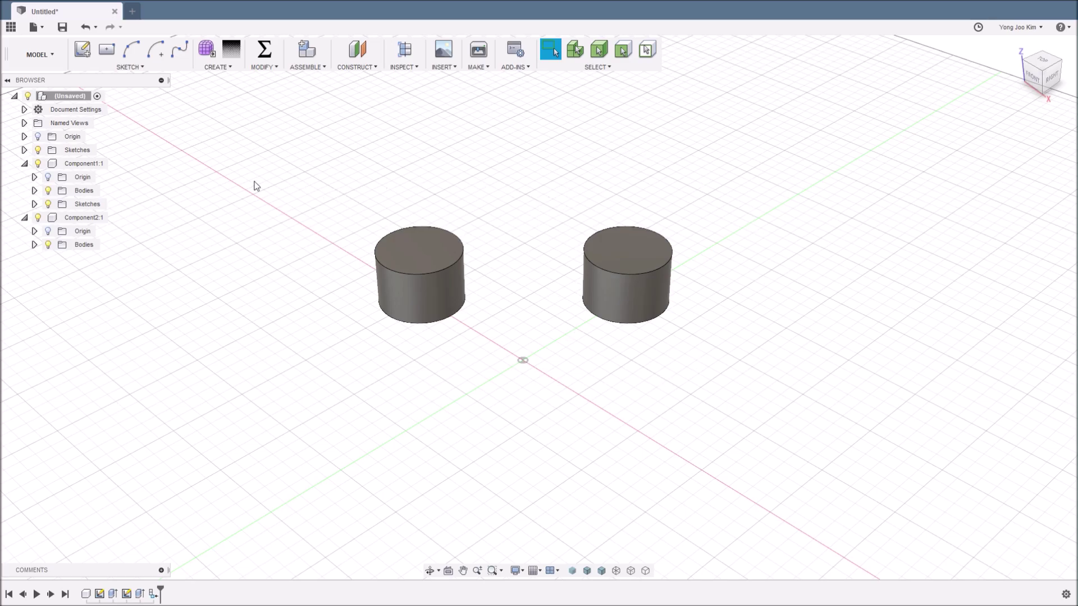
pyautogui.moveTo(83, 163)
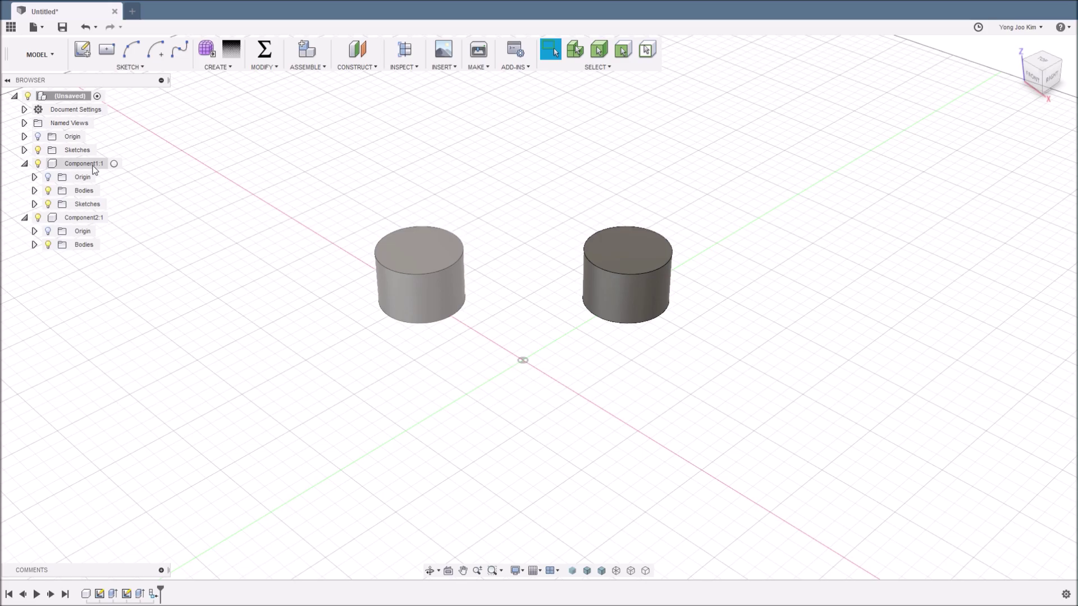
pyautogui.rightClick(94, 169)
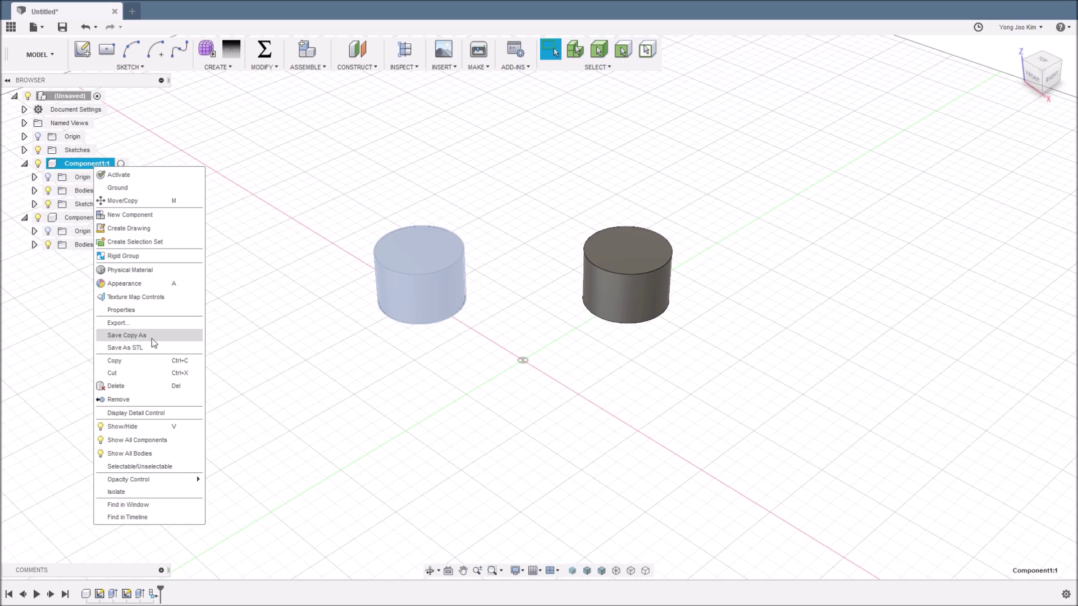
pyautogui.click(172, 339)
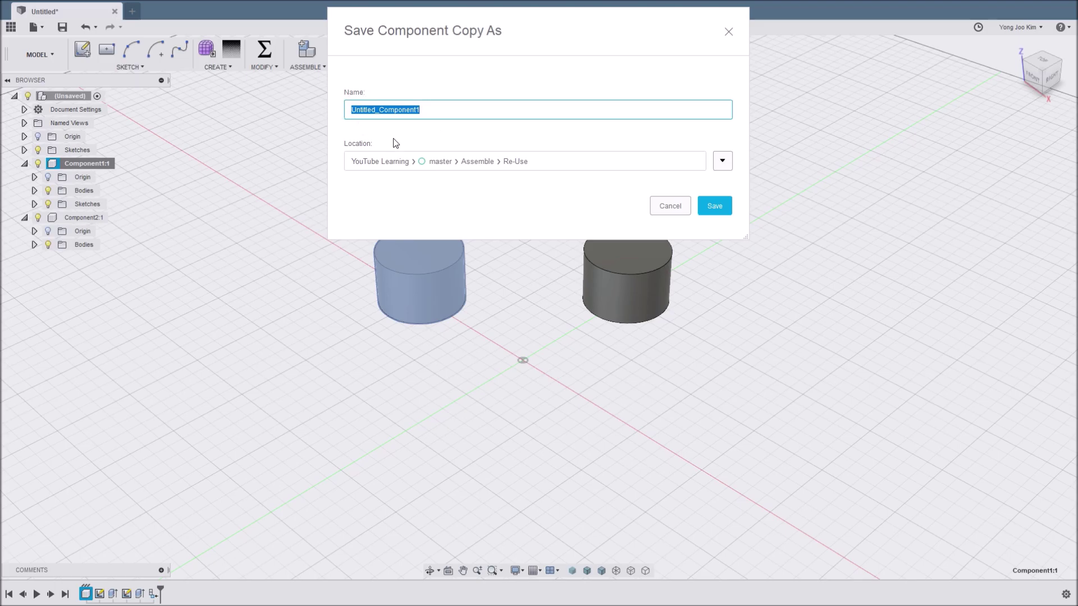
pyautogui.click(712, 208)
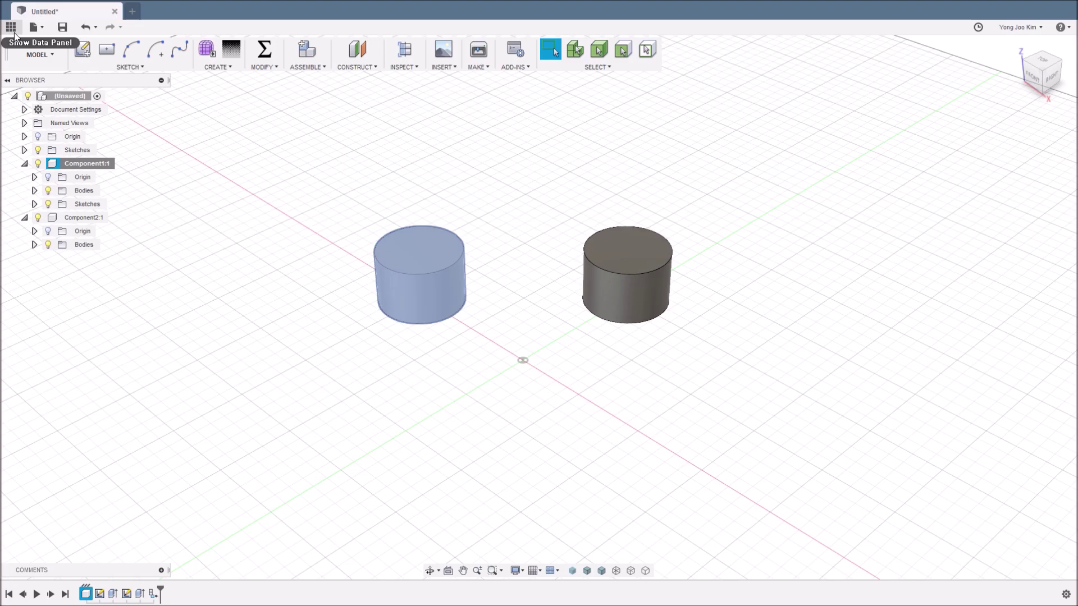
# - Open Untitled_Component1 from the Data Panel
pyautogui.click(11, 27)
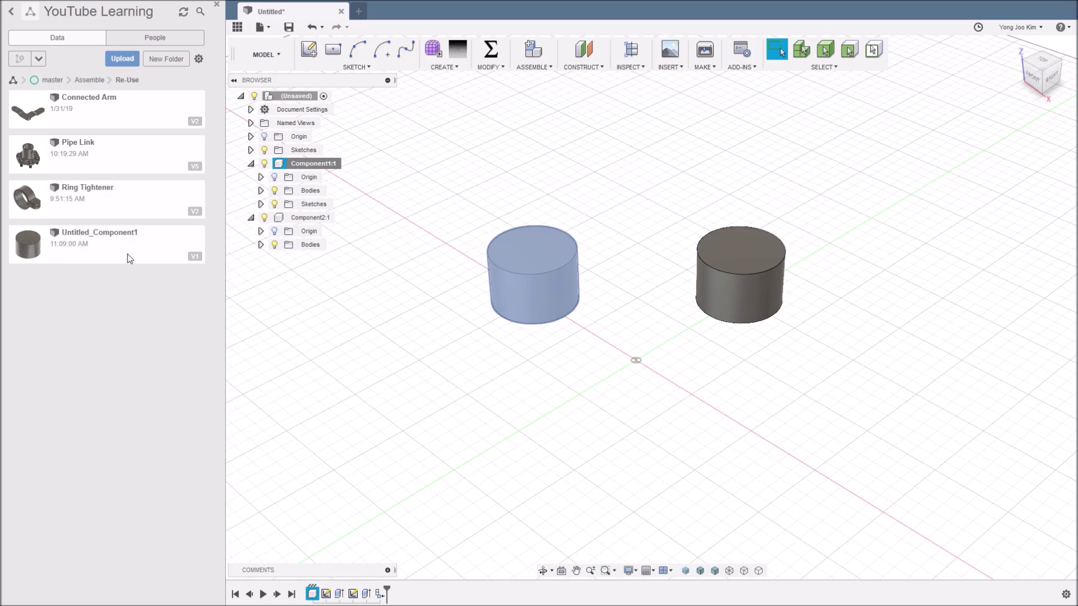
pyautogui.rightClick(147, 241)
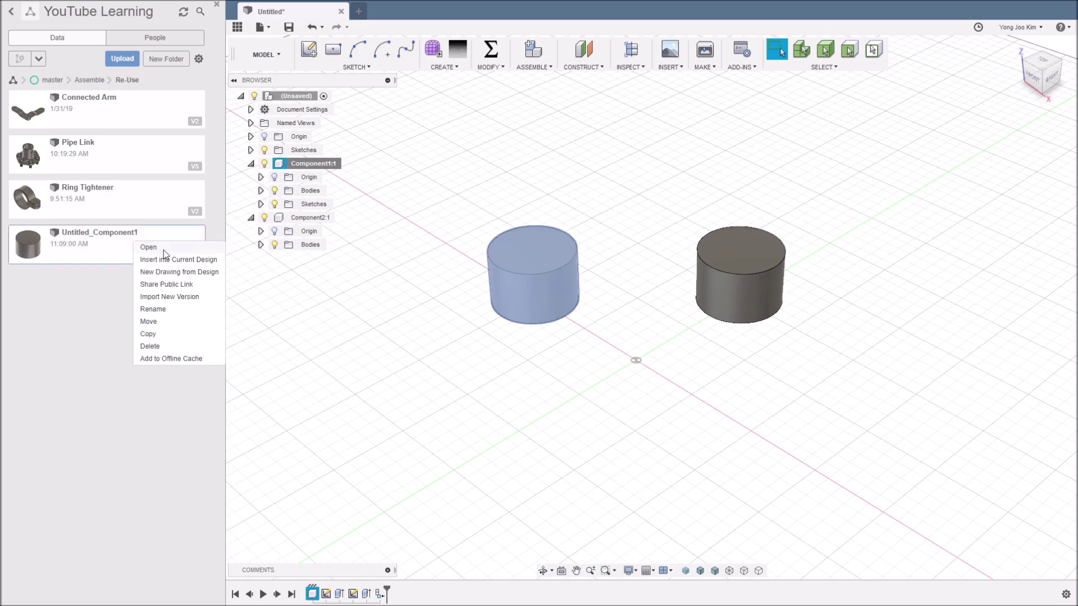
pyautogui.click(163, 250)
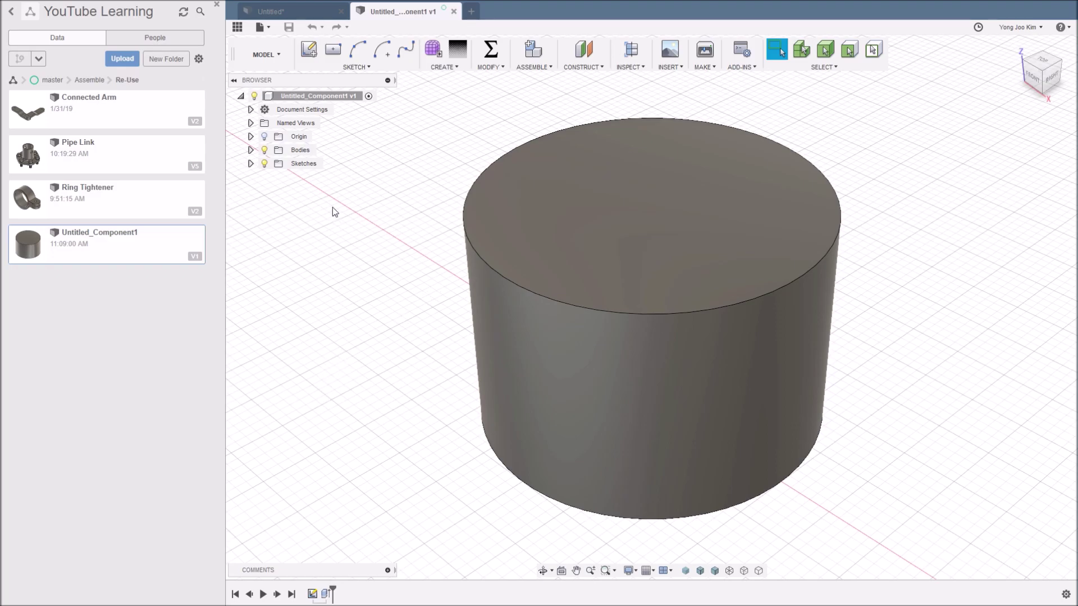
# - Review Untitled_Component1's parameters: 30 mm diameter, 50 mm offset, 20 mm extrusion
pyautogui.click(251, 152)
pyautogui.click(250, 177)
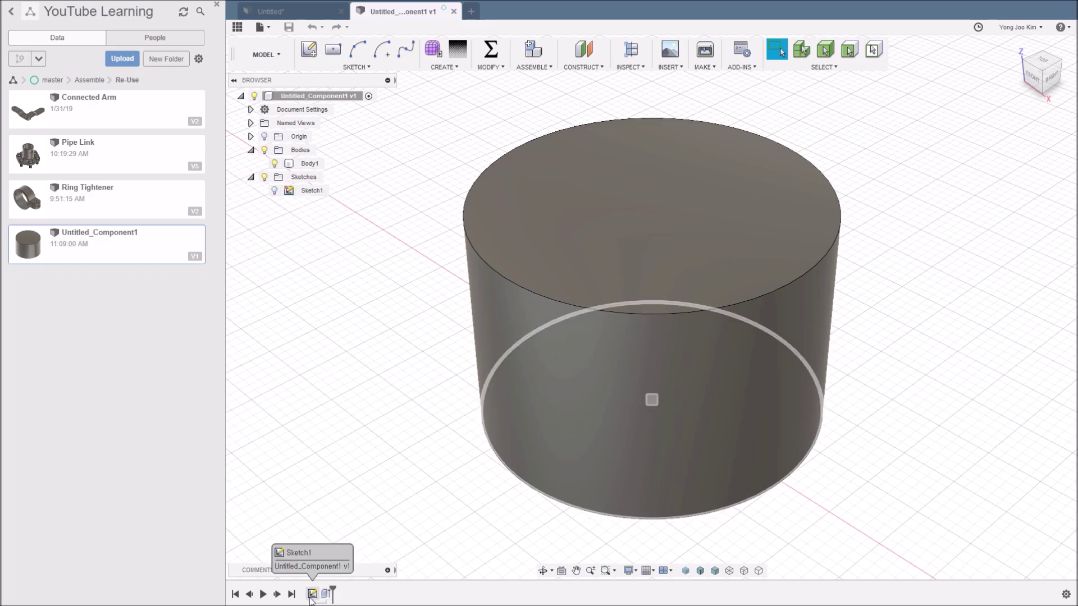
pyautogui.click(491, 56)
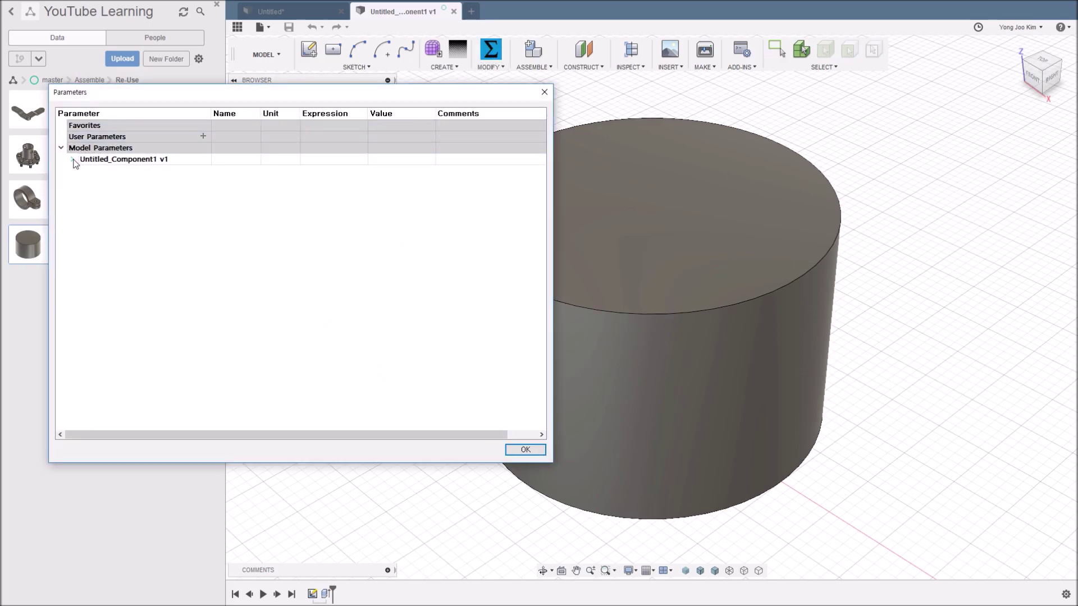
pyautogui.click(73, 160)
pyautogui.click(83, 170)
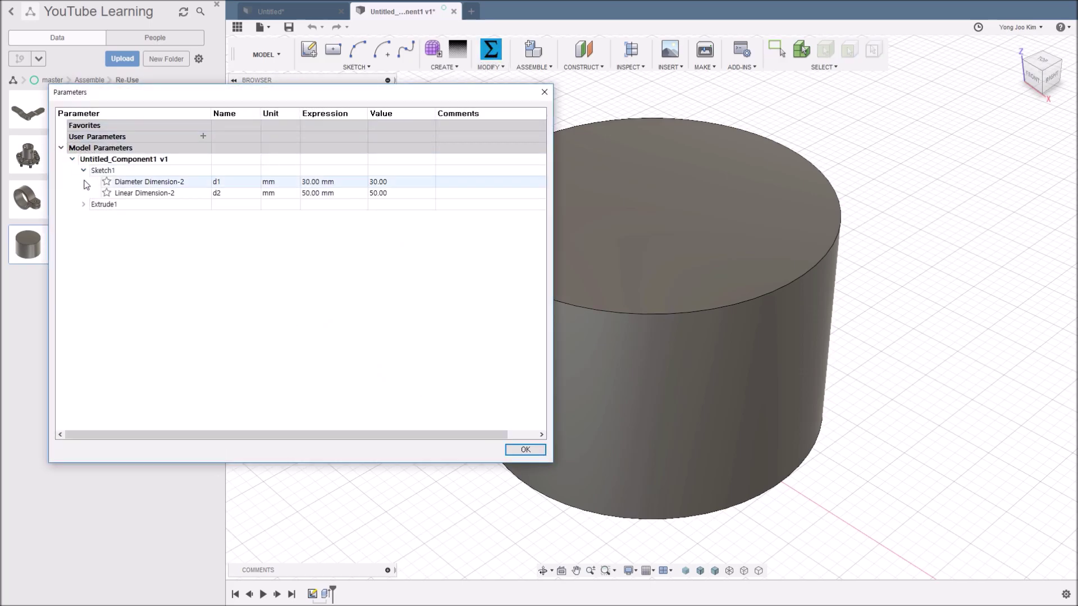
pyautogui.click(84, 205)
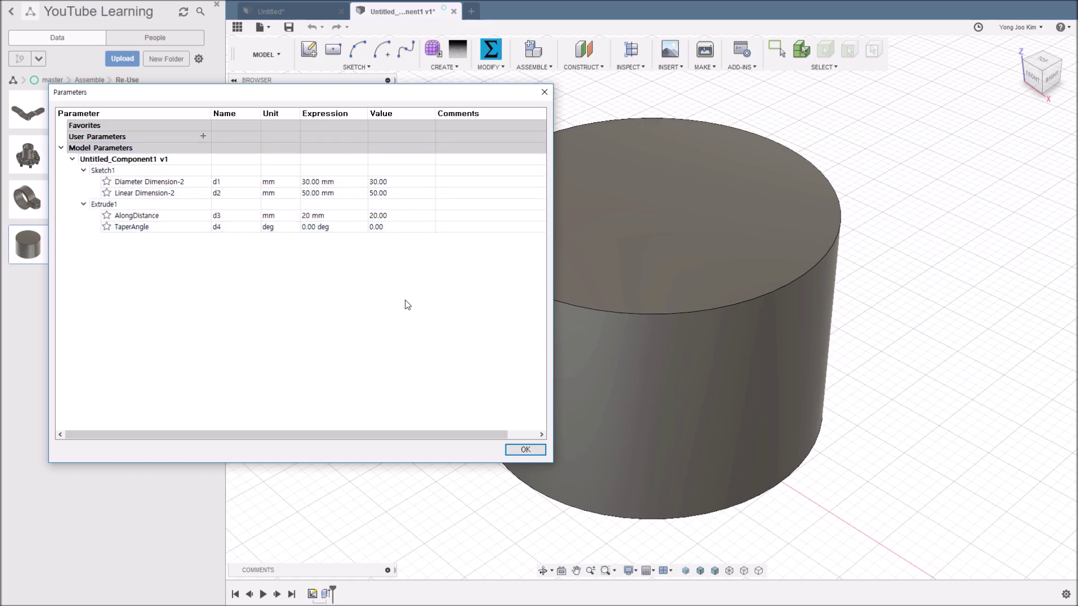
pyautogui.click(525, 450)
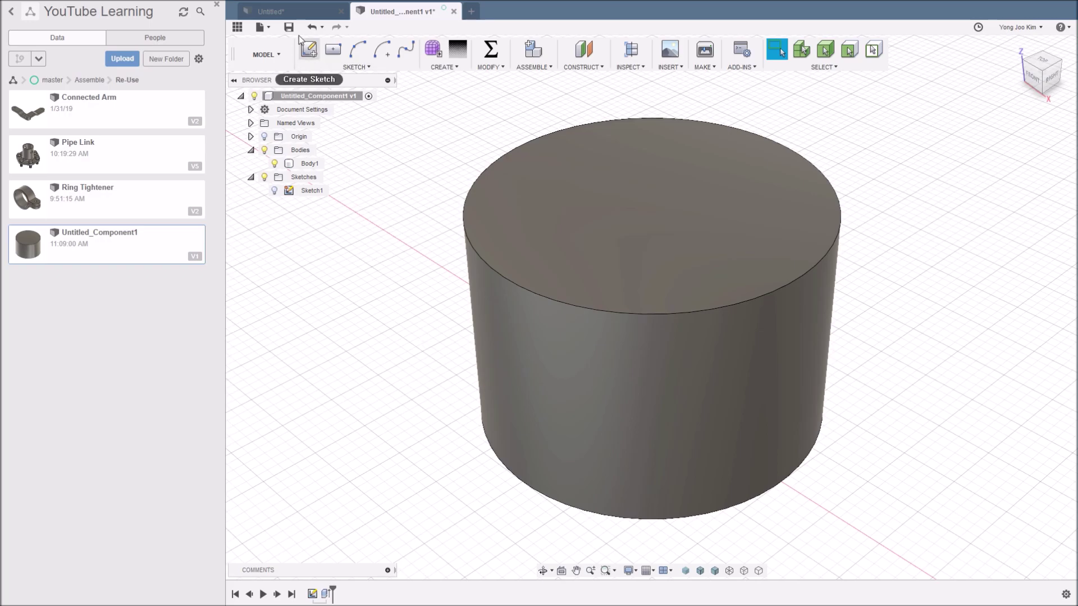
# - Back in the assembly, save Component2:1 as a copy named Untitled_Component2
pyautogui.click(298, 13)
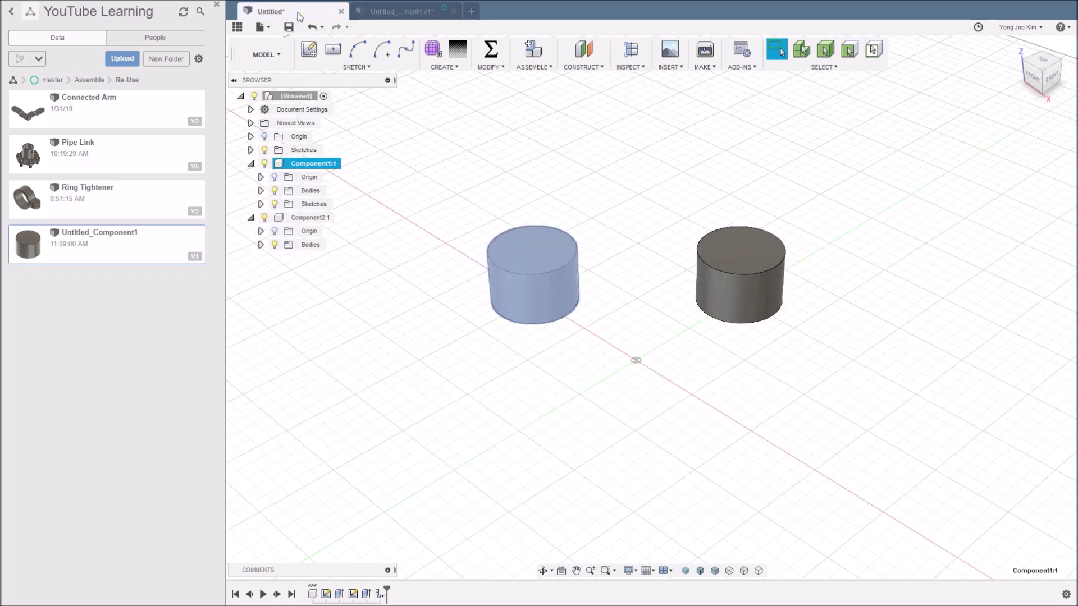
pyautogui.click(413, 208)
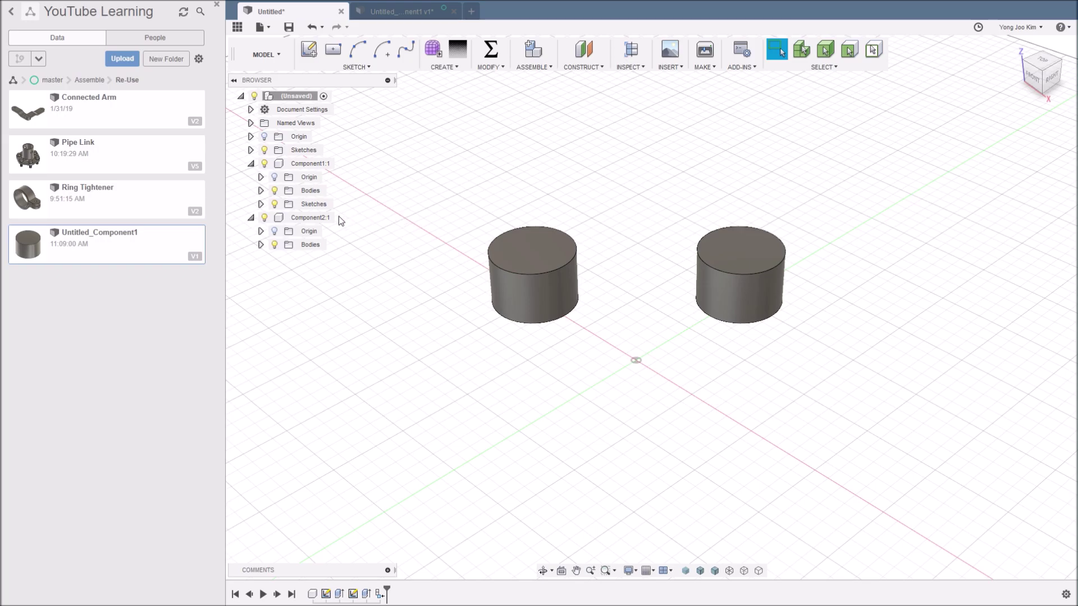
pyautogui.moveTo(310, 217)
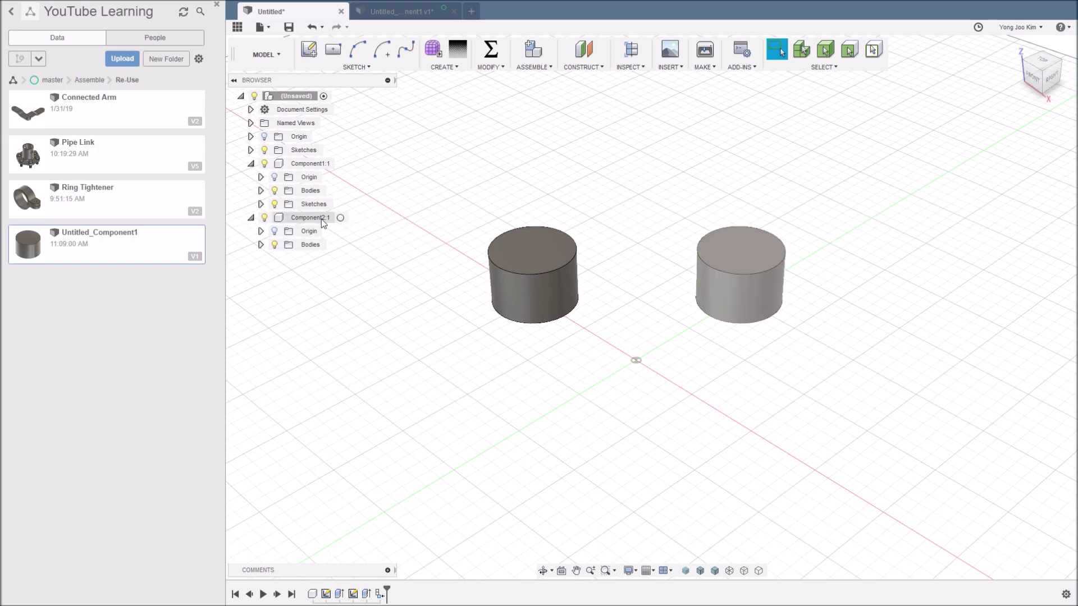
pyautogui.rightClick(321, 219)
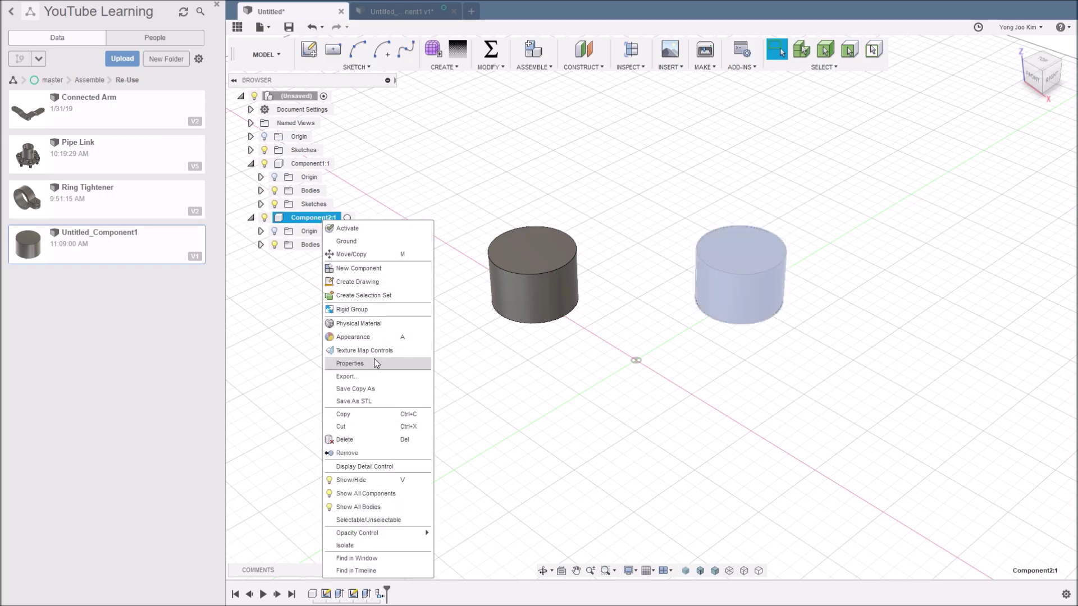
pyautogui.click(394, 393)
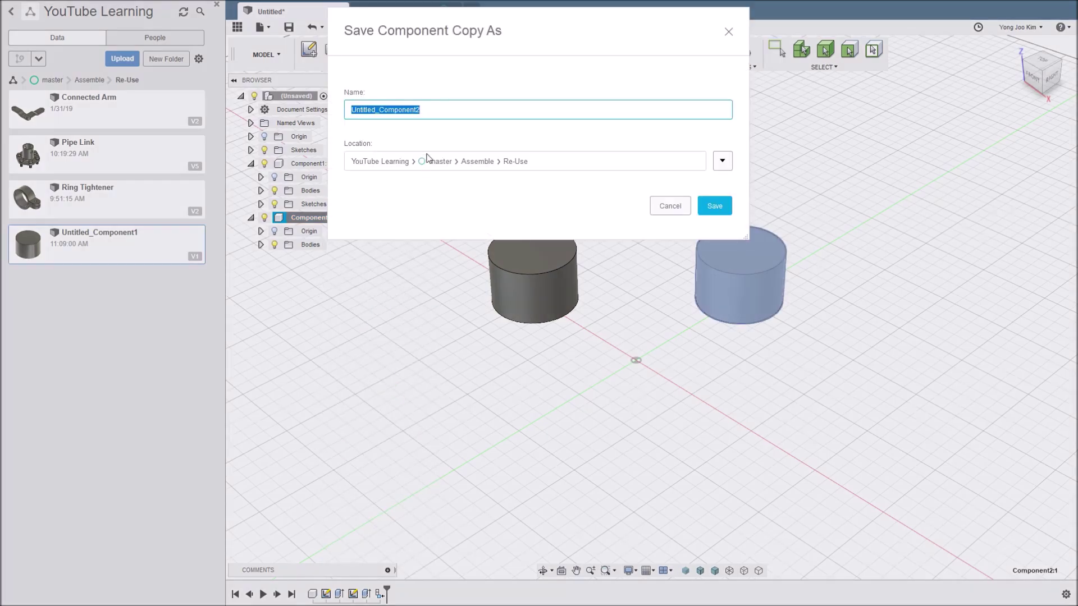
pyautogui.click(714, 210)
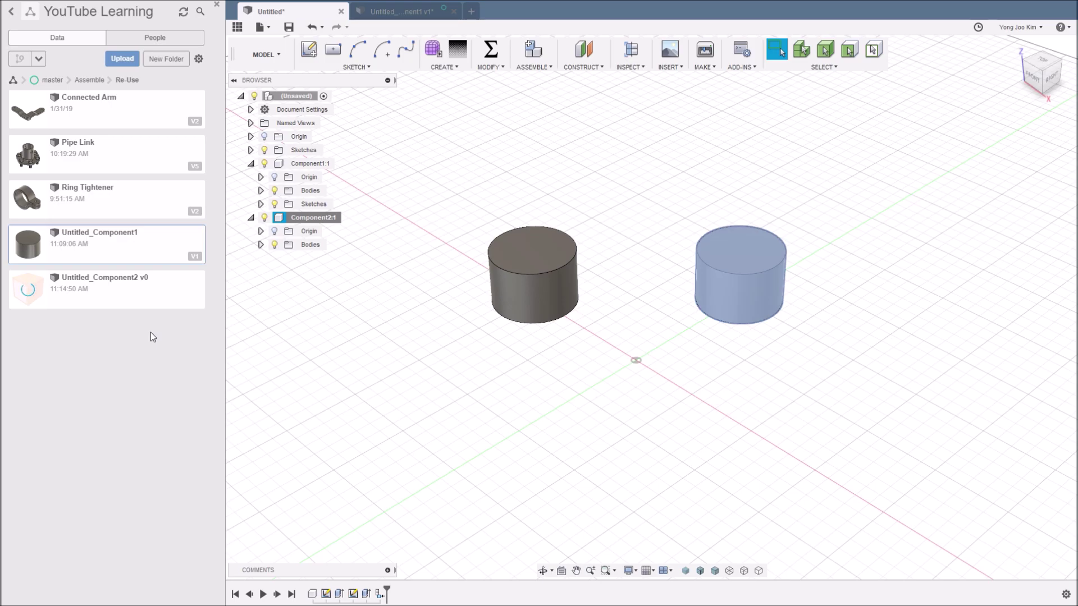
# - Open Untitled_Component2 and check its parameters list, which has no model parameters
pyautogui.rightClick(143, 285)
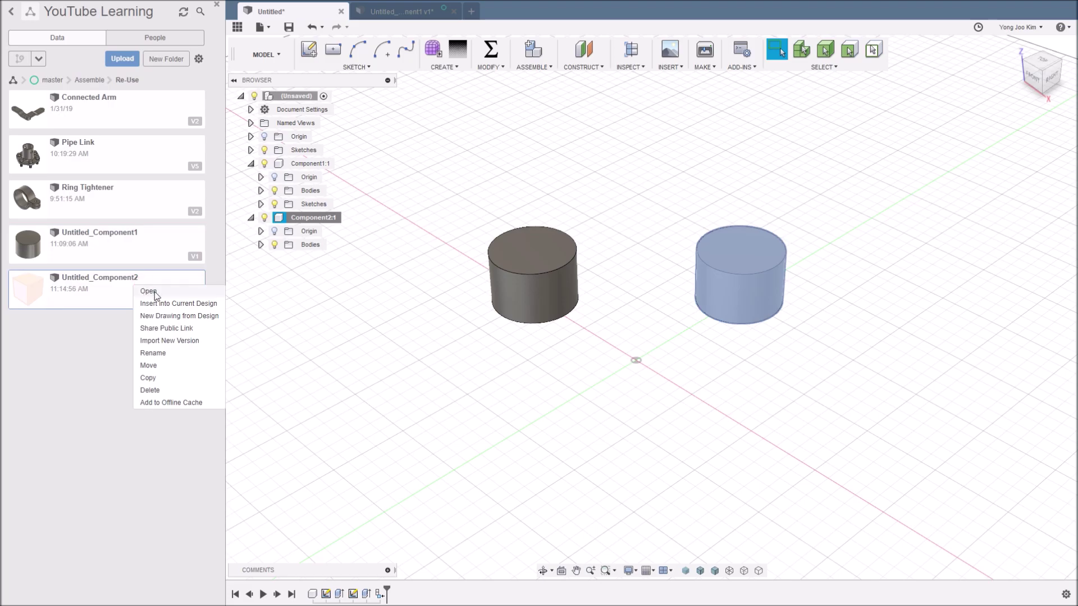
pyautogui.click(154, 291)
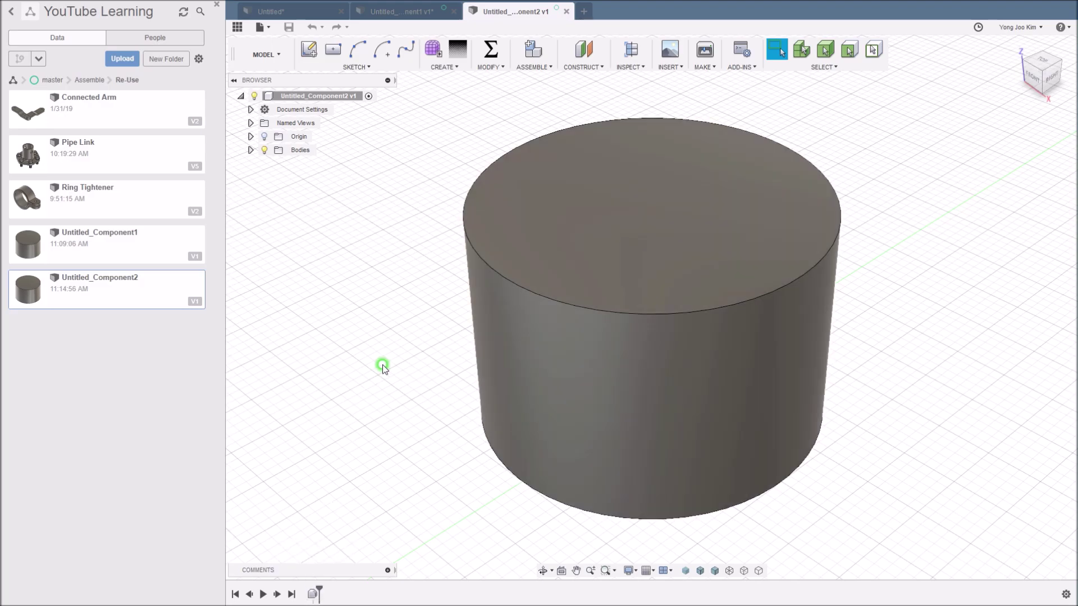
pyautogui.click(489, 53)
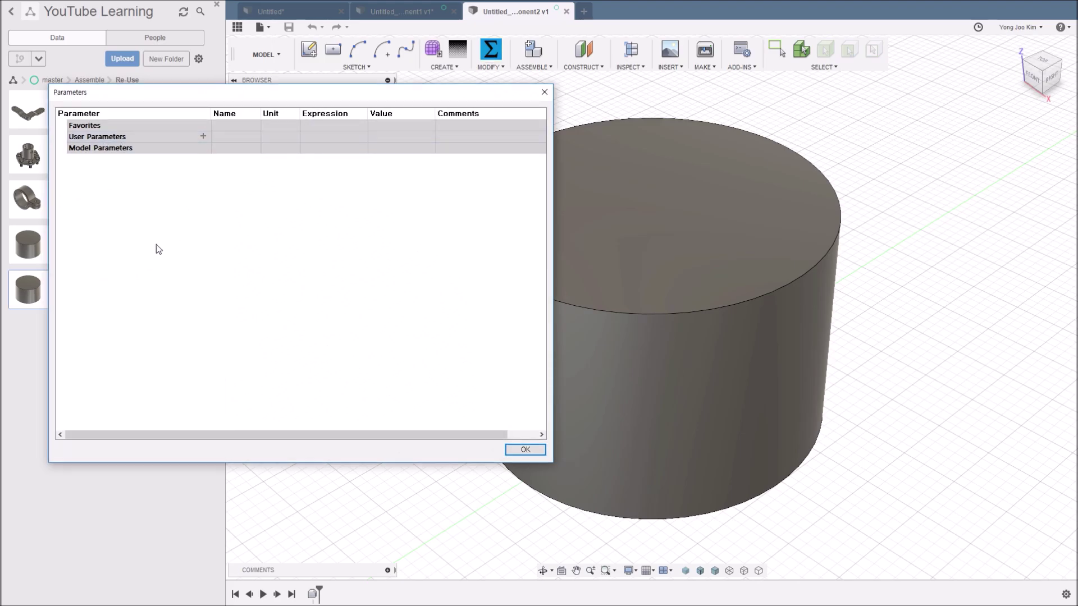
pyautogui.click(515, 451)
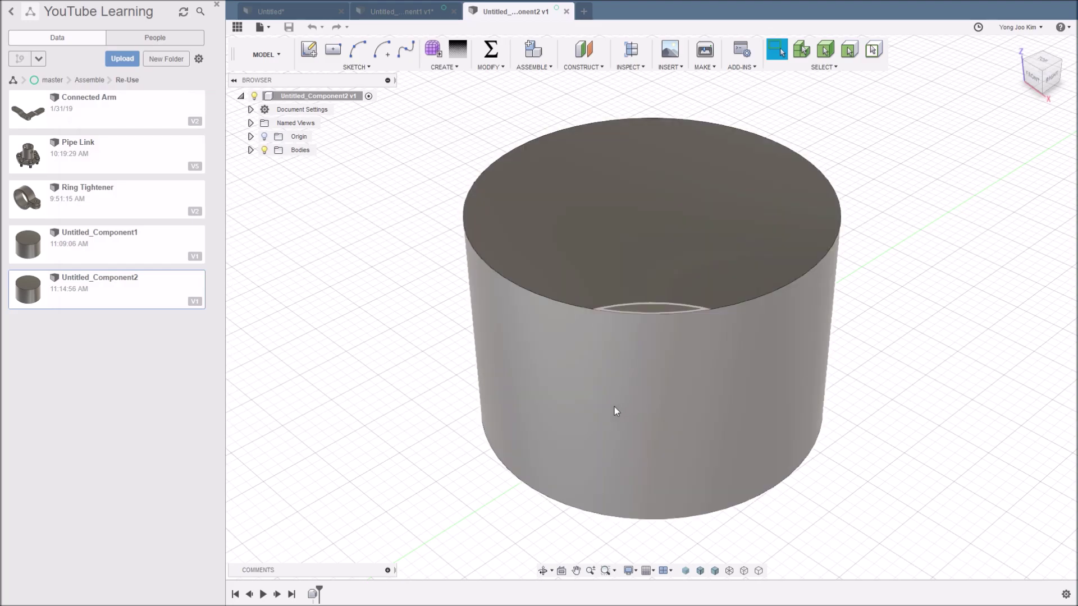
pyautogui.scroll(-3, 615, 402)
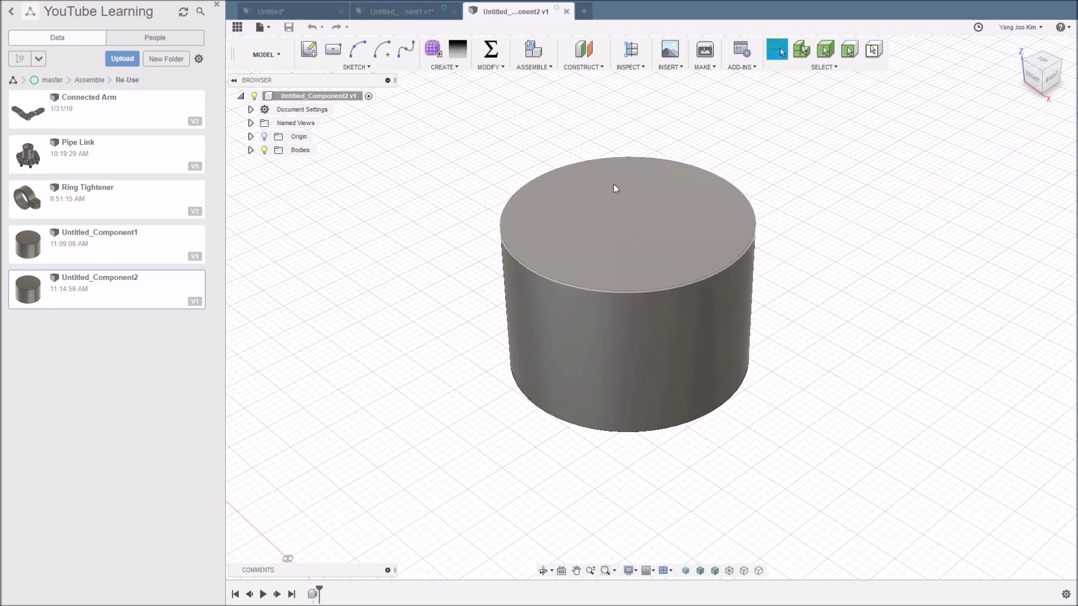
# - Offset the cylinder's curved side face outward by 4 mm with Press Pull
pyautogui.click(490, 69)
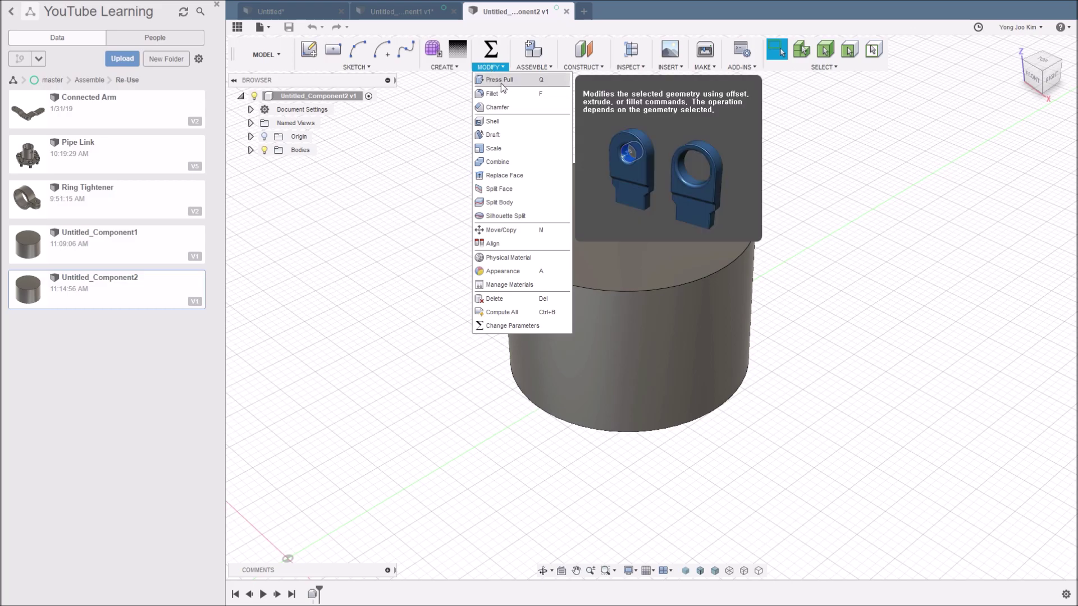
pyautogui.click(501, 85)
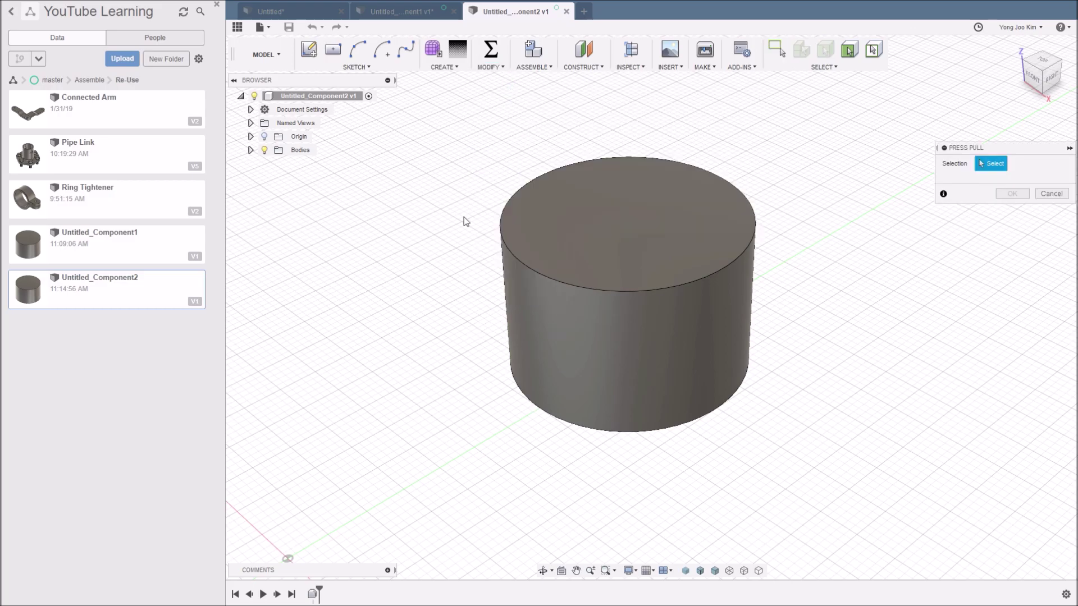
pyautogui.click(711, 340)
pyautogui.click(728, 338)
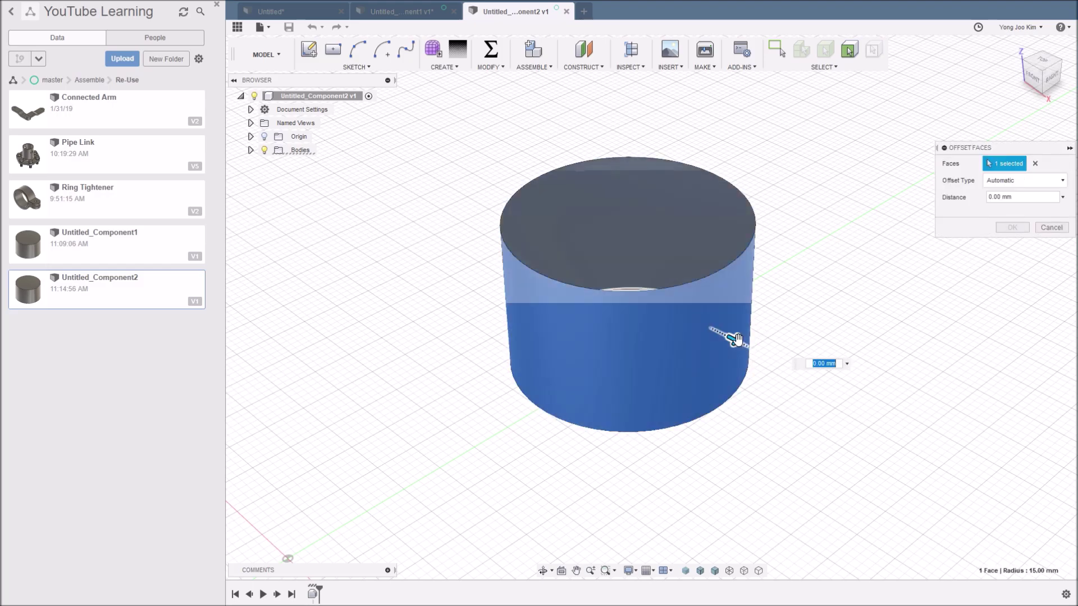
pyautogui.moveTo(749, 349); pyautogui.dragTo(761, 353)
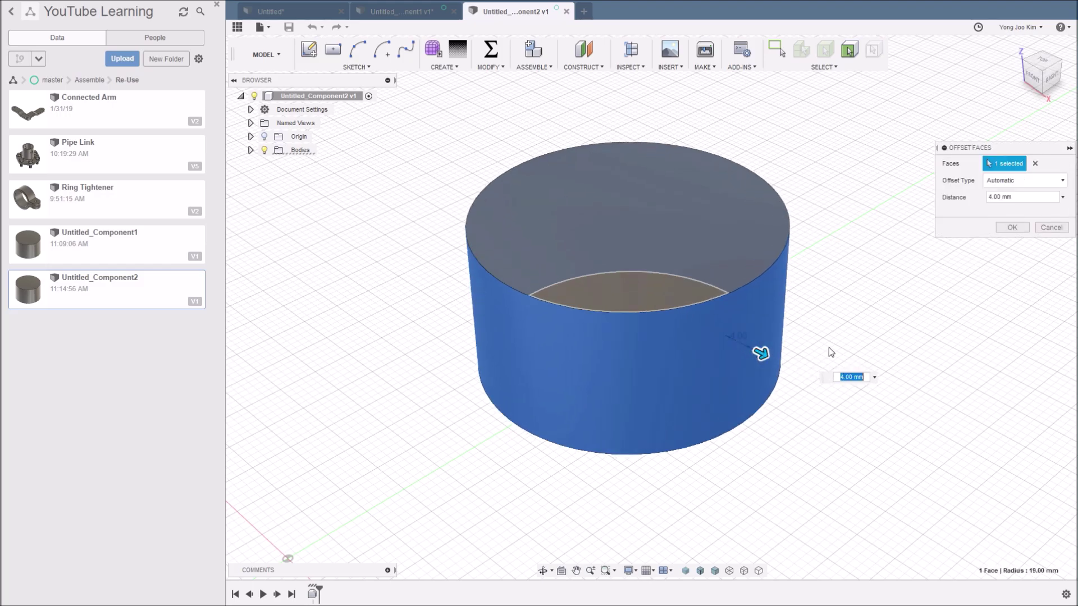
pyautogui.click(1002, 231)
# - Raise the cylinder's top face by 3 mm with a repeated Press Pull
pyautogui.rightClick(829, 218)
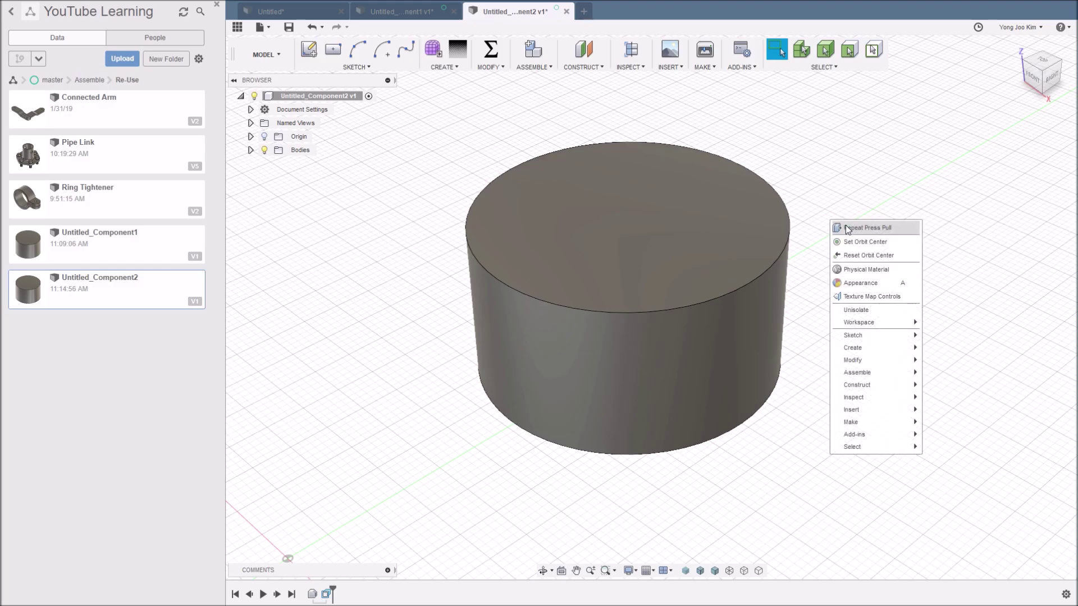
pyautogui.click(849, 224)
pyautogui.click(692, 216)
pyautogui.moveTo(695, 211); pyautogui.dragTo(696, 188)
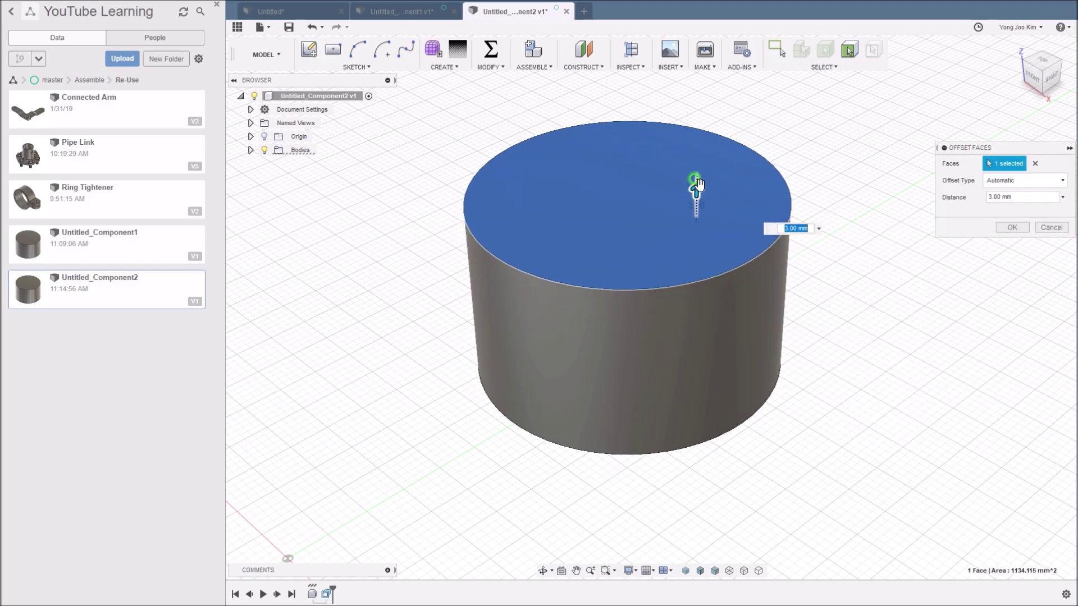
pyautogui.click(1002, 227)
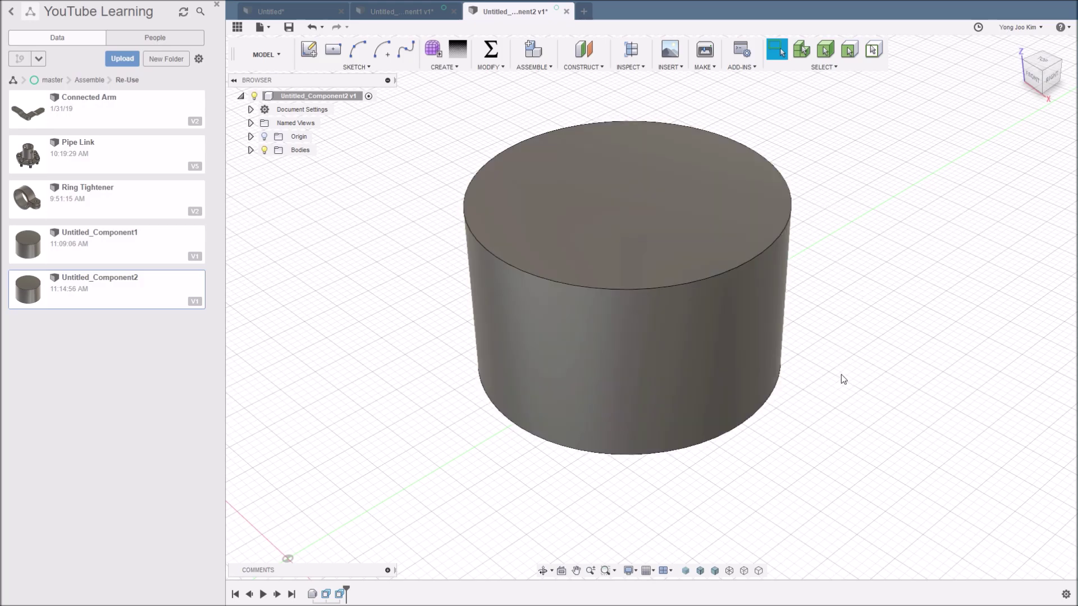
# - Undo the last offset, return to the Untitled assembly and activate Component1:1
pyautogui.click(311, 27)
pyautogui.click(272, 11)
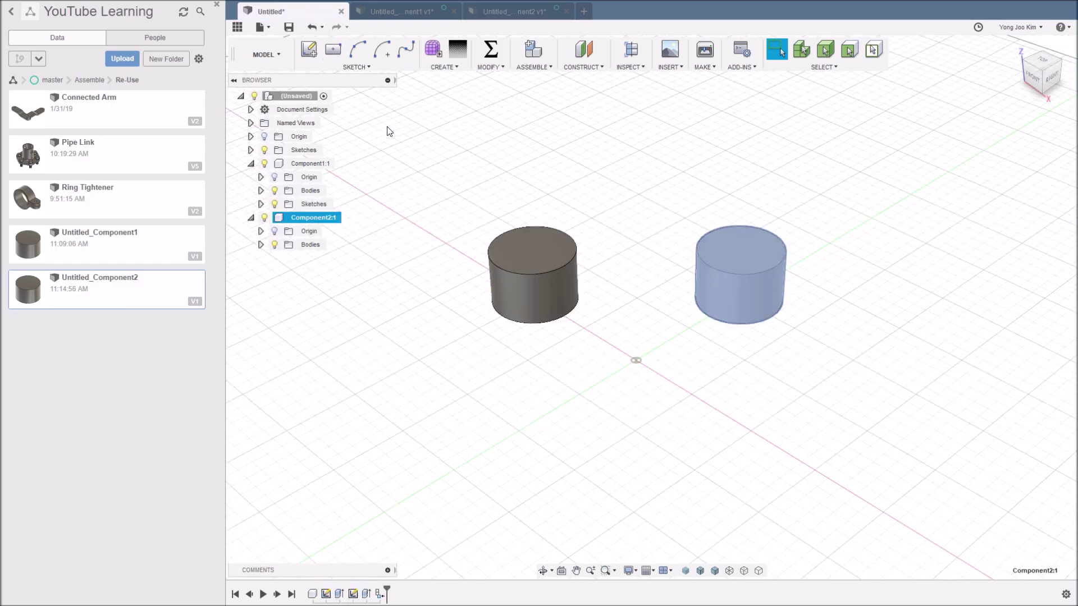
pyautogui.click(329, 164)
pyautogui.click(318, 220)
pyautogui.click(372, 254)
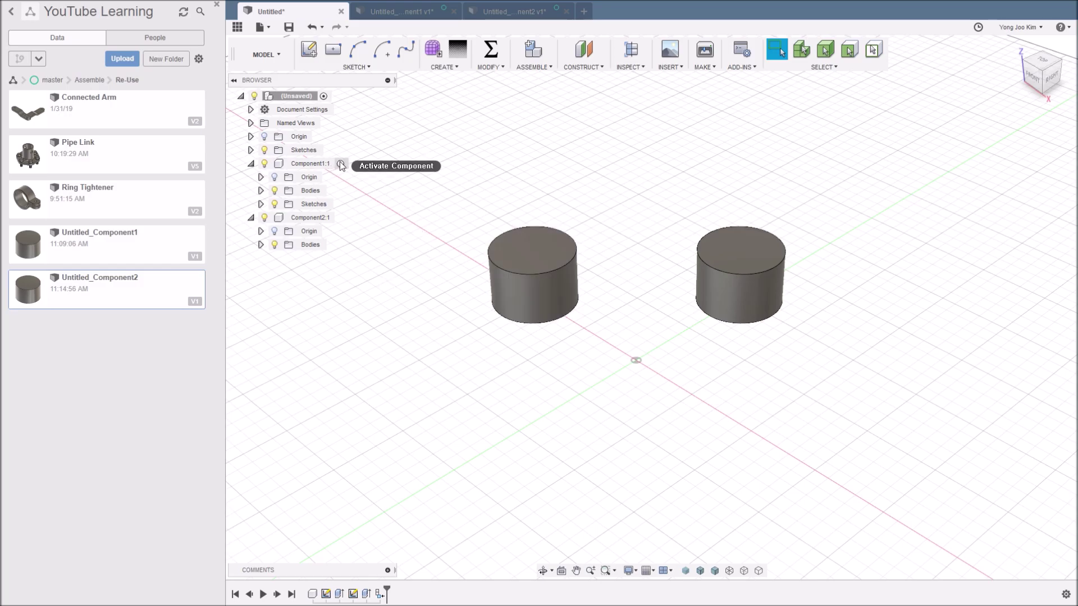
pyautogui.click(347, 163)
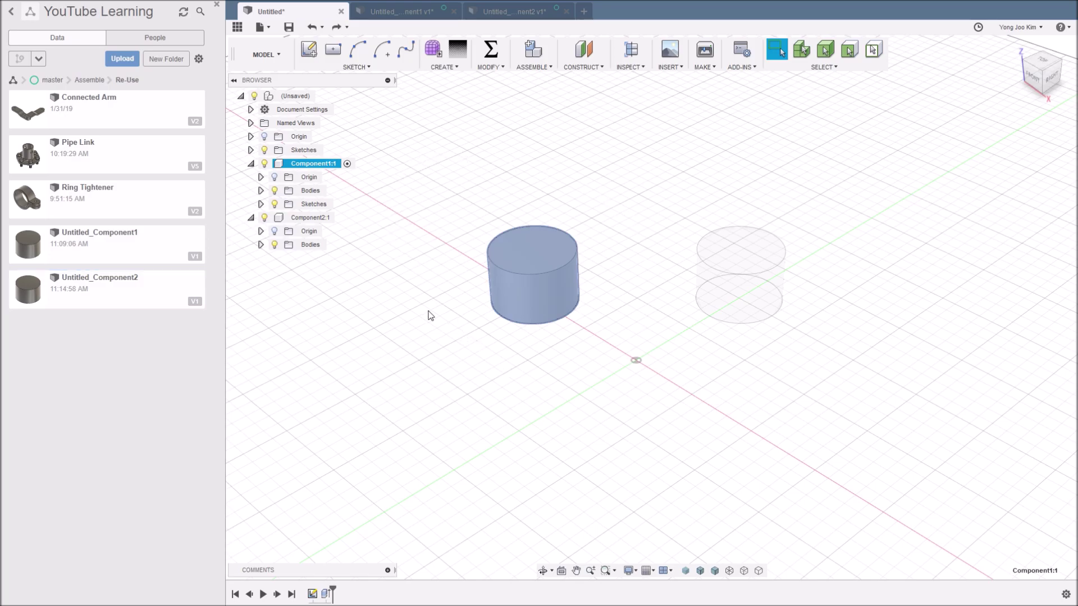
# - Add Component3 and extrude the left cylinder's top circle 20 mm with a 20° outward taper
pyautogui.rightClick(308, 98)
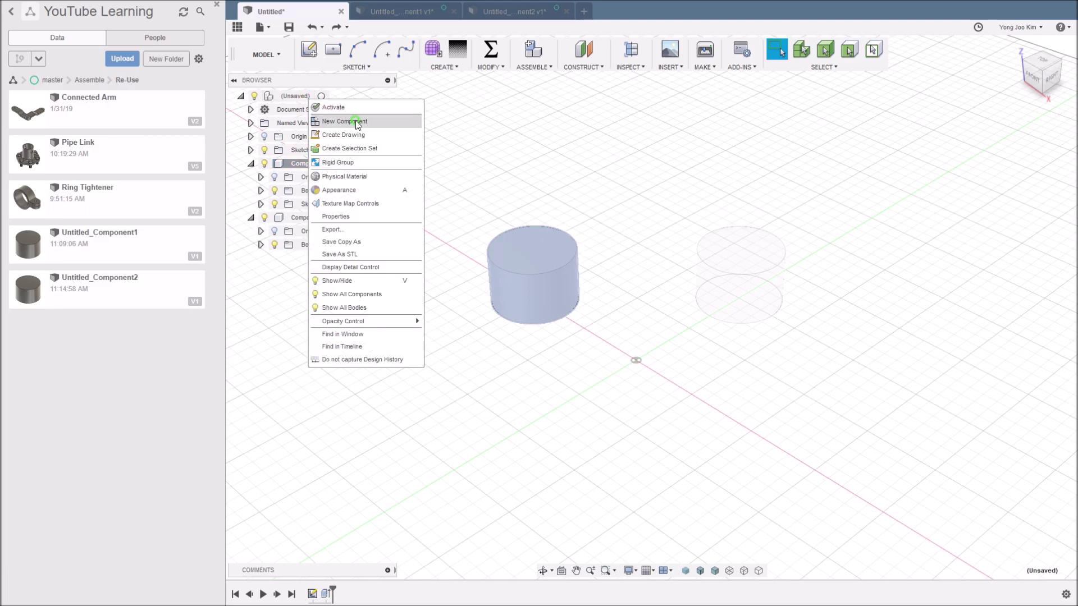
pyautogui.click(355, 120)
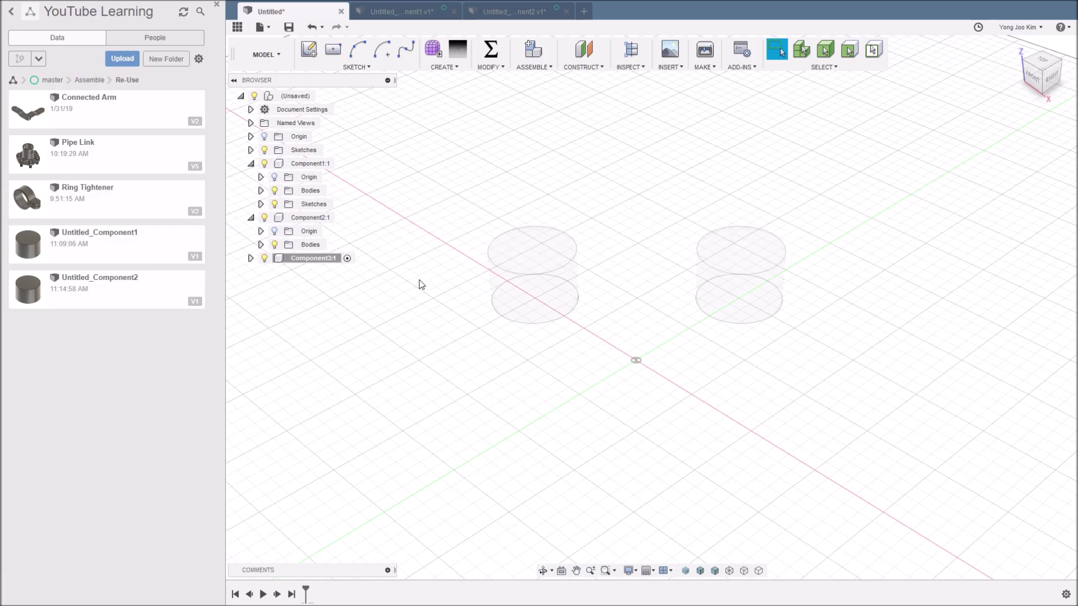
pyautogui.press('e')
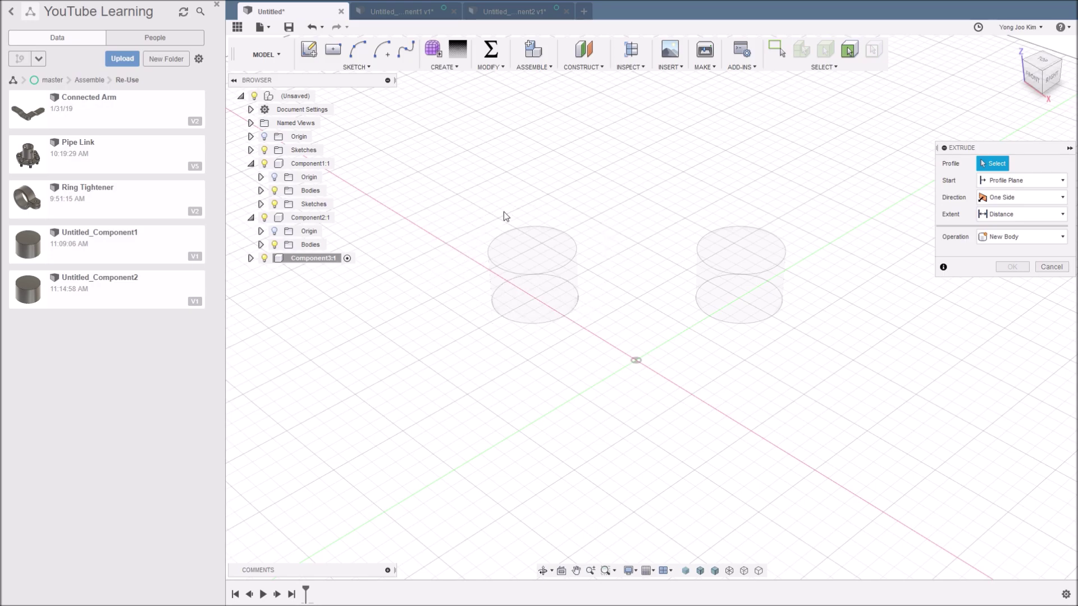
pyautogui.click(545, 250)
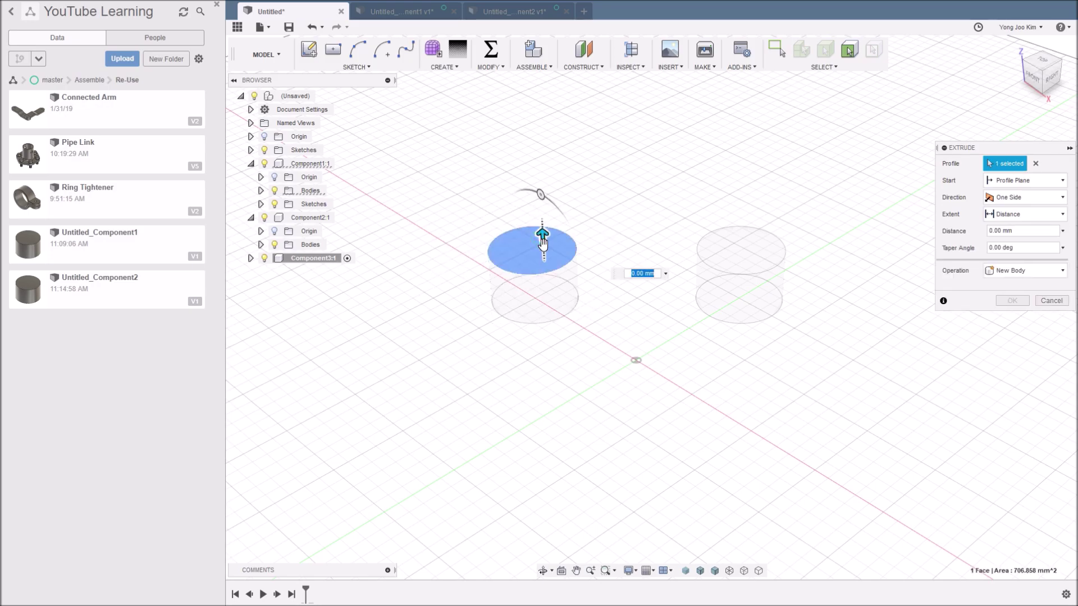
pyautogui.moveTo(542, 241)
pyautogui.mouseDown()
pyautogui.moveTo(547, 149)
pyautogui.moveTo(524, 138)
pyautogui.mouseUp()
pyautogui.write('20')
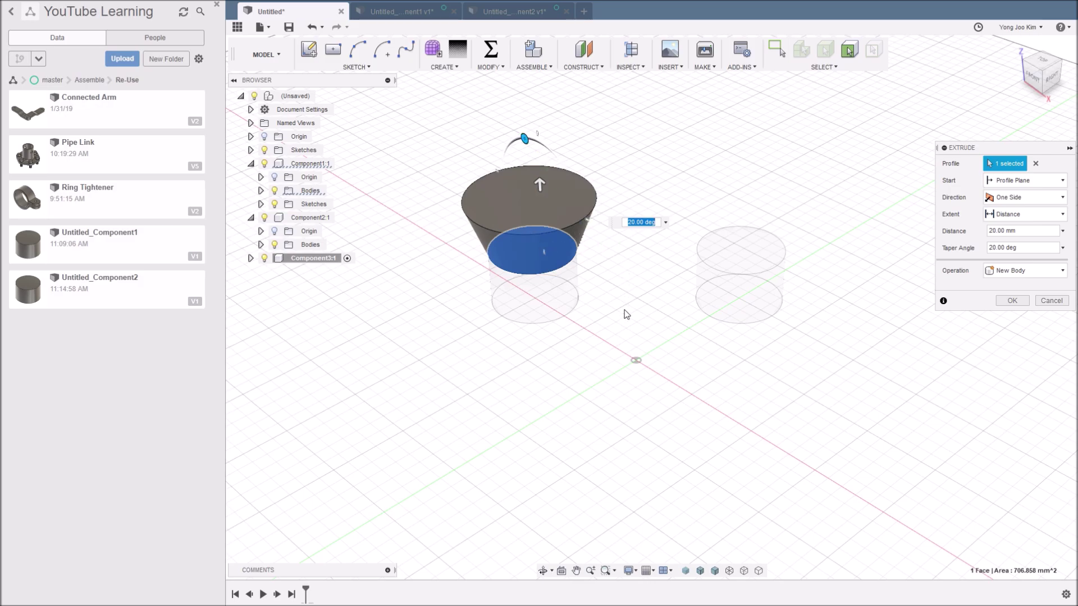
pyautogui.click(1011, 302)
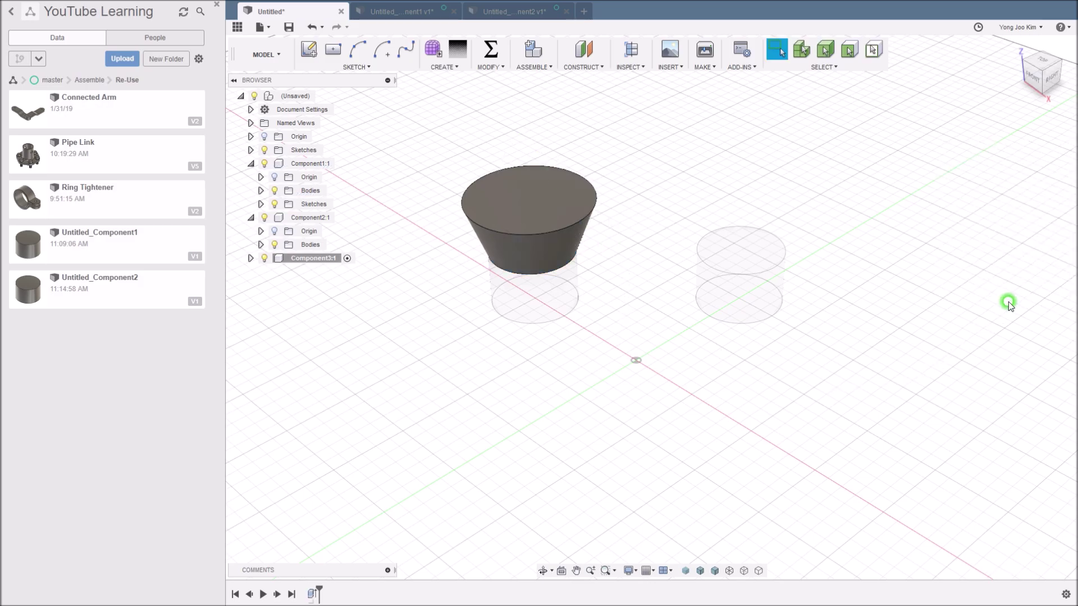
pyautogui.click(250, 258)
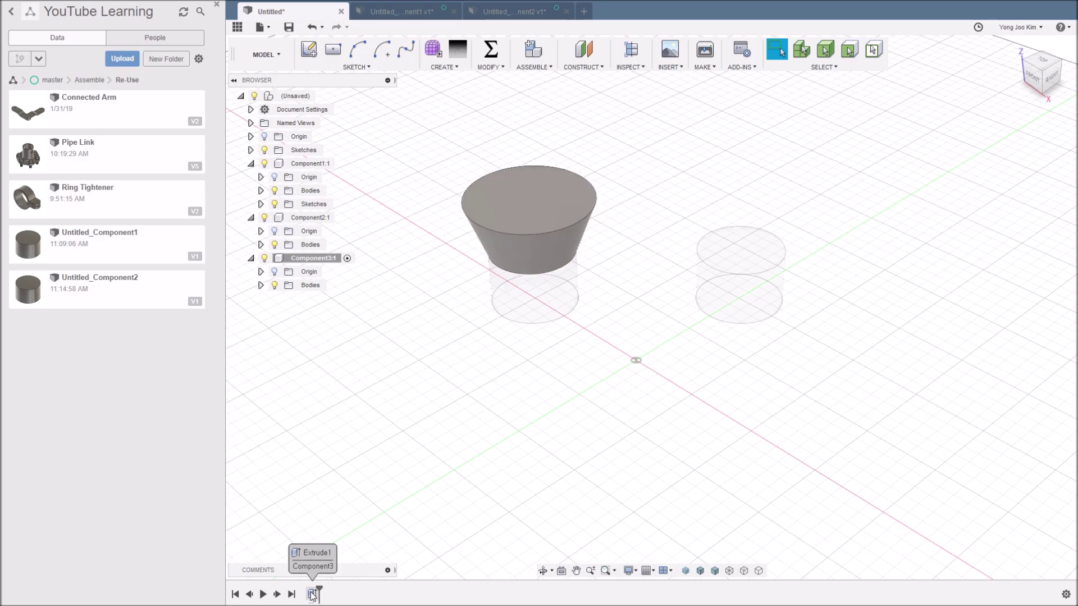
# - Save a copy of Component3:1 as Untitled_Component3 and open that design
pyautogui.rightClick(332, 260)
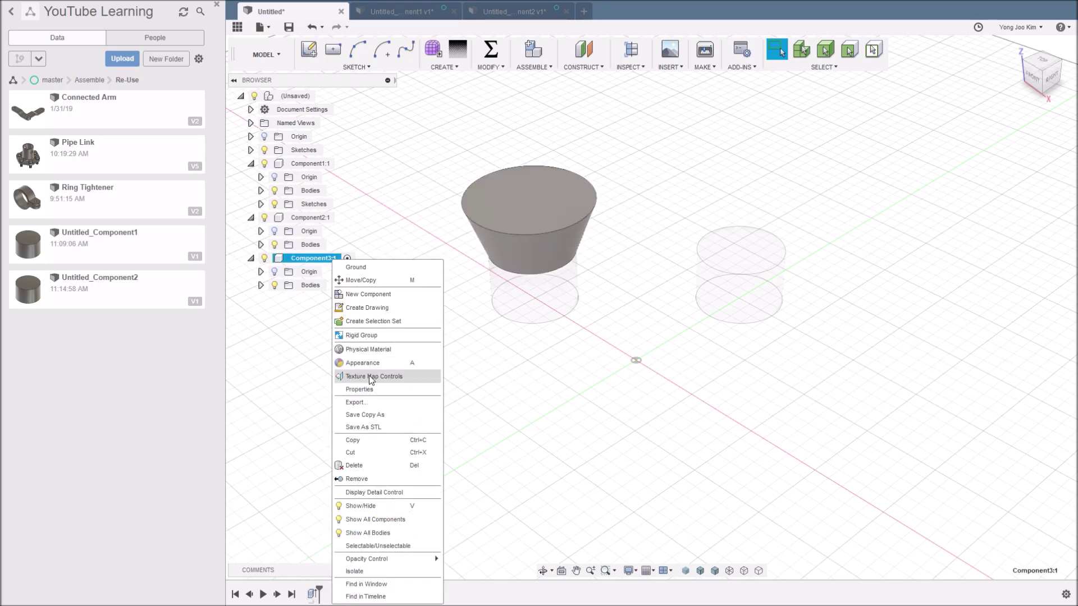
pyautogui.click(401, 418)
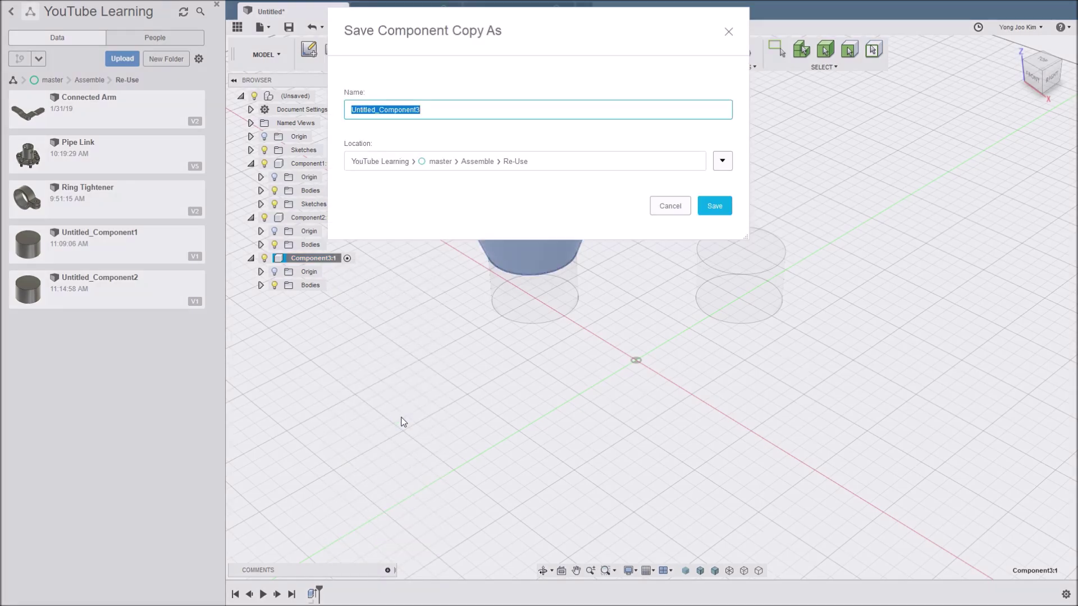
pyautogui.click(705, 211)
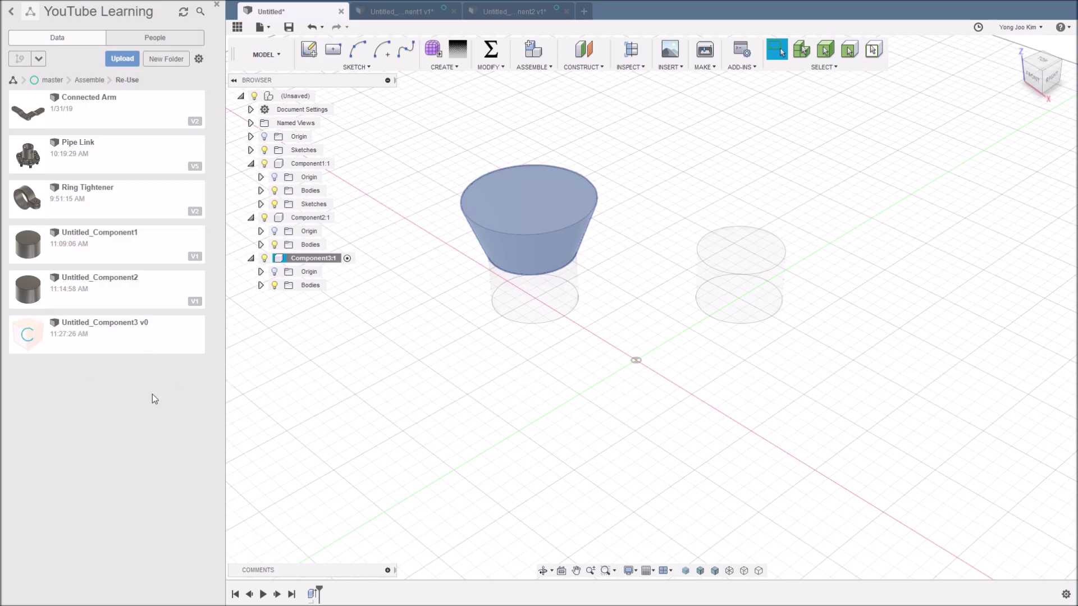
pyautogui.rightClick(160, 325)
pyautogui.click(175, 332)
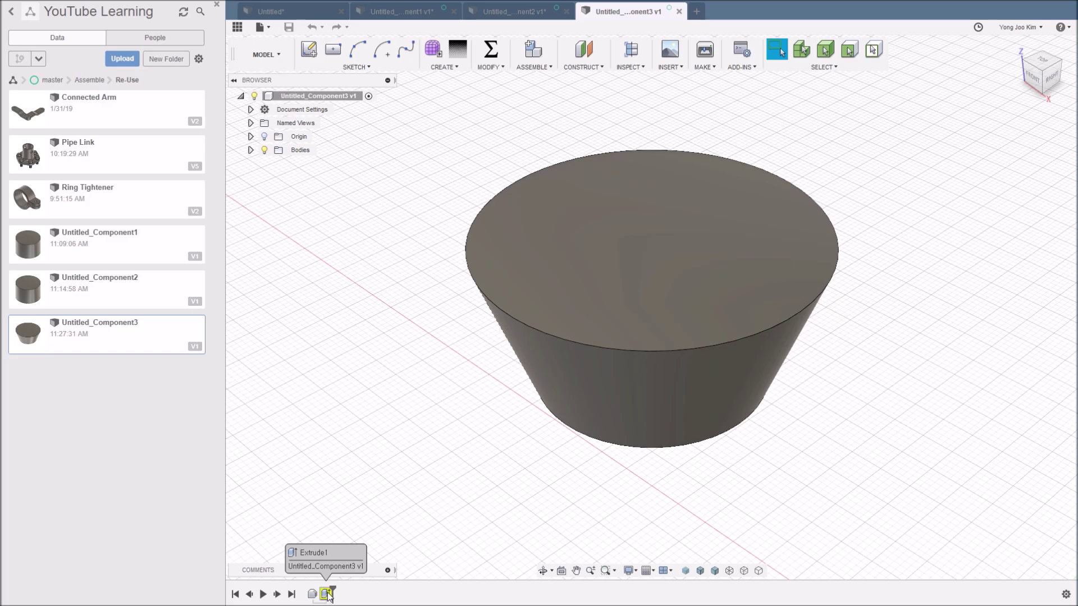
pyautogui.rightClick(328, 594)
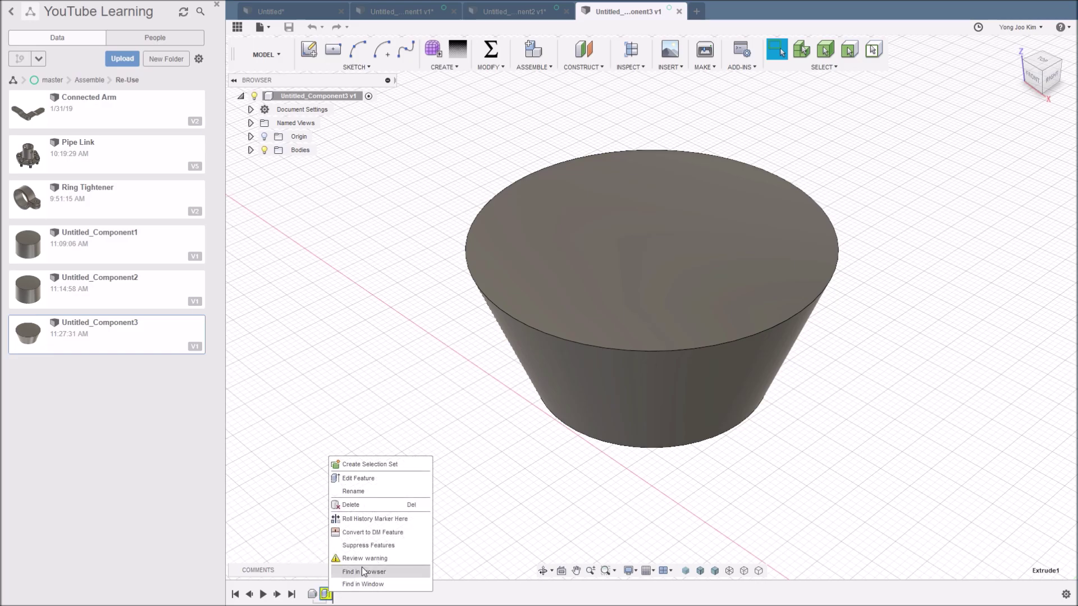
pyautogui.click(392, 560)
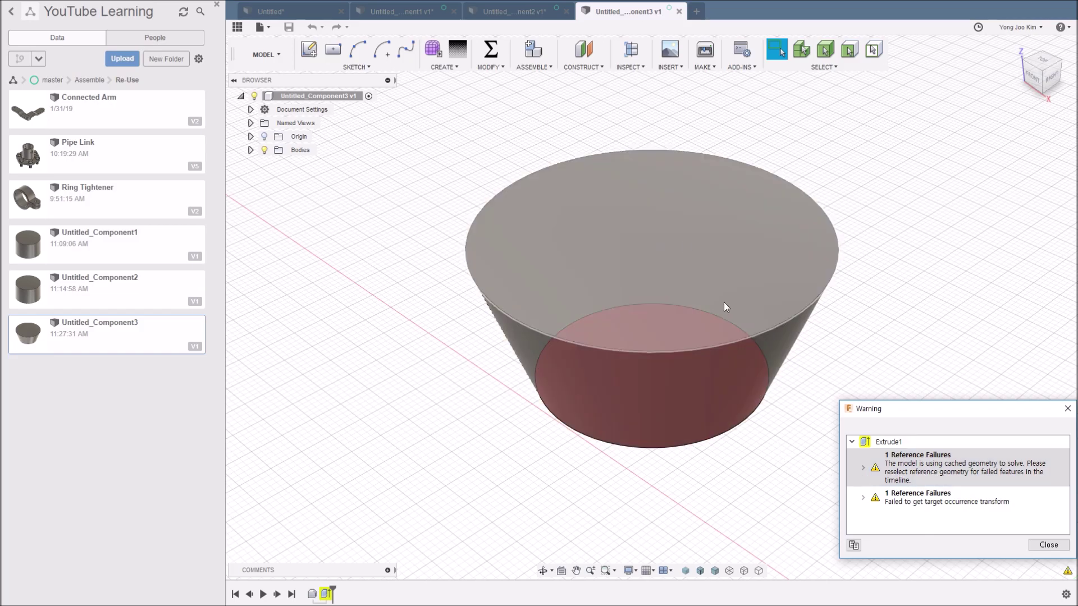
pyautogui.keyDown('shift'); pyautogui.moveTo(762, 449); pyautogui.dragTo(760, 415, button='middle'); pyautogui.keyUp('shift')
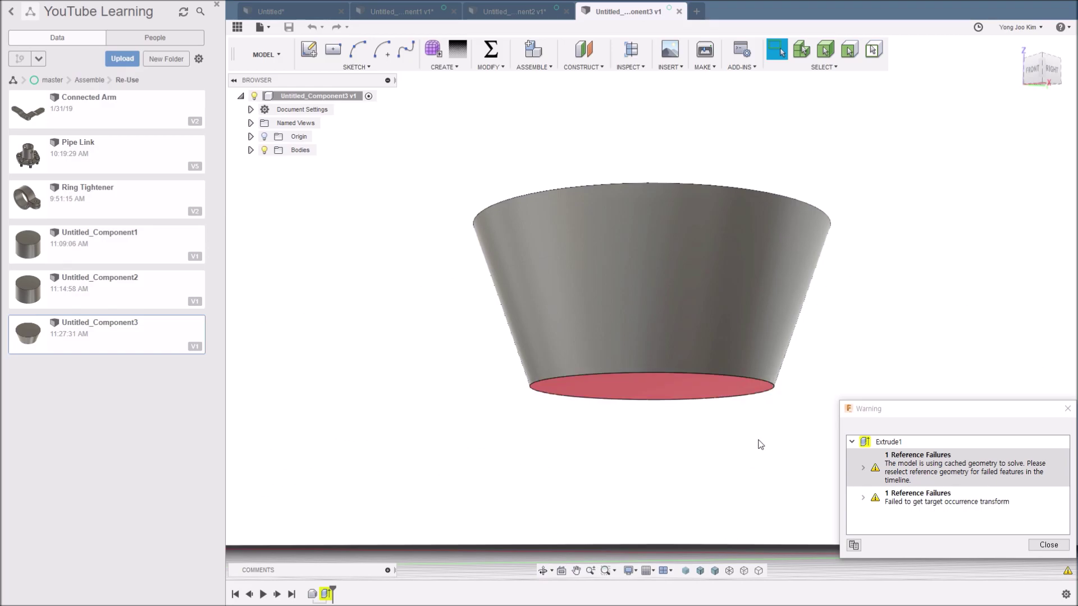
pyautogui.keyDown('shift'); pyautogui.moveTo(761, 443); pyautogui.dragTo(736, 437, button='middle'); pyautogui.keyUp('shift')
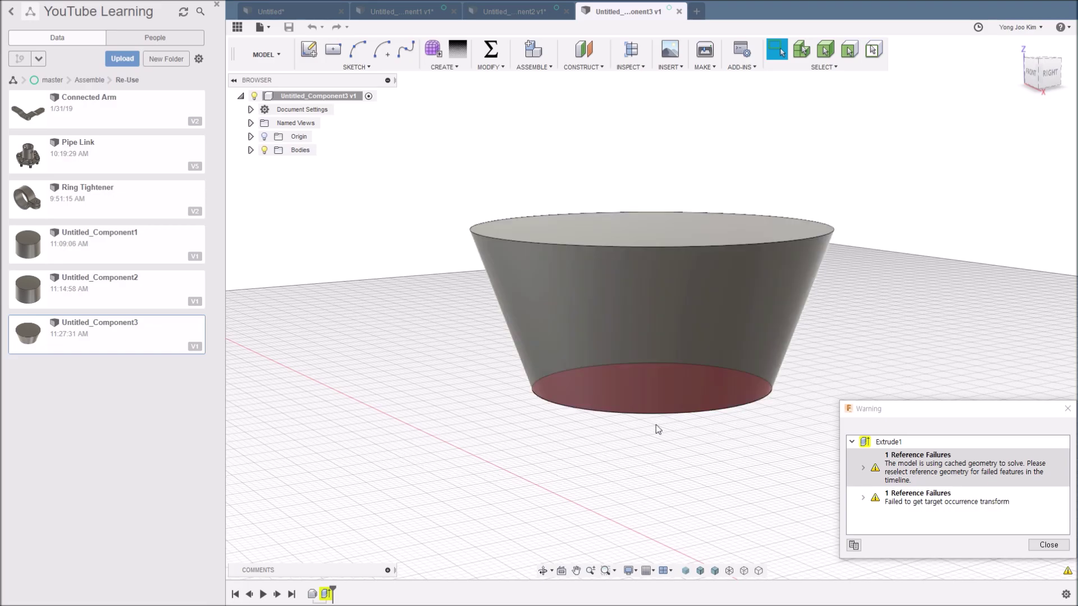
pyautogui.click(863, 468)
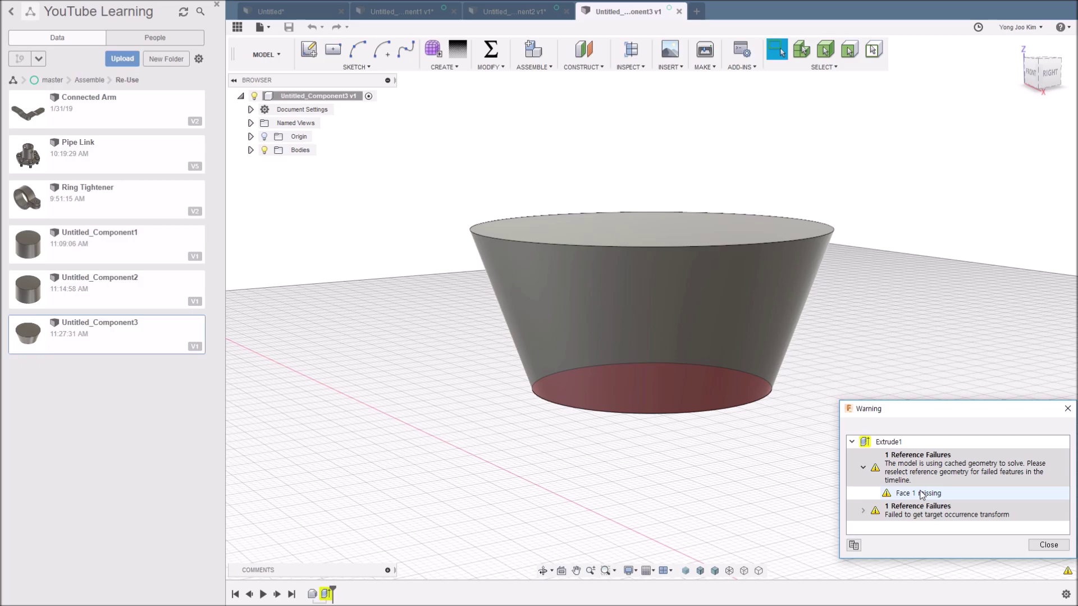
pyautogui.click(1032, 544)
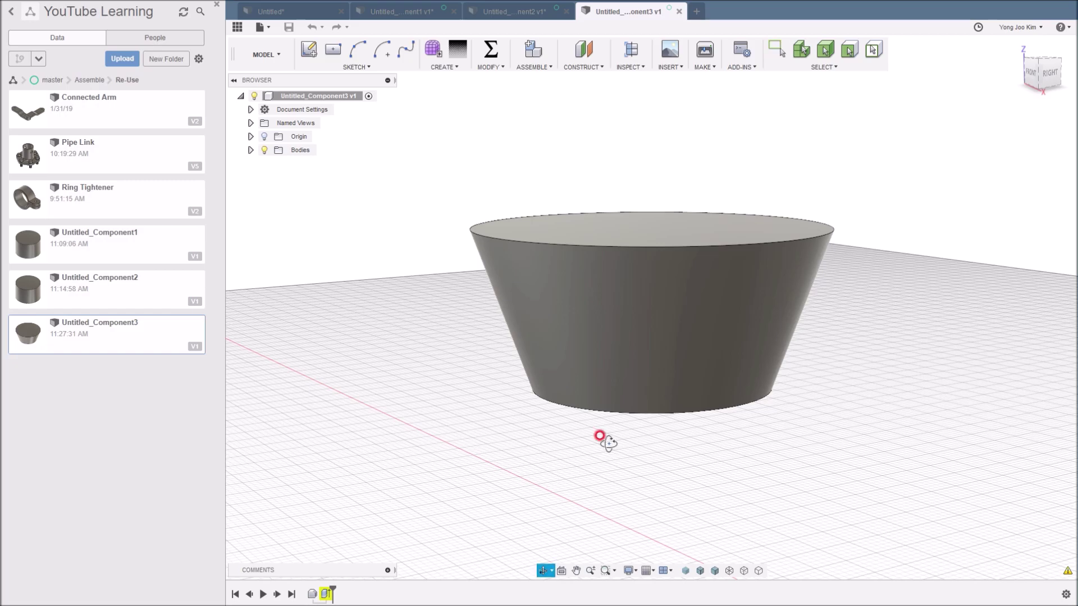
pyautogui.keyDown('shift'); pyautogui.moveTo(606, 438); pyautogui.dragTo(445, 509, button='middle'); pyautogui.keyUp('shift')
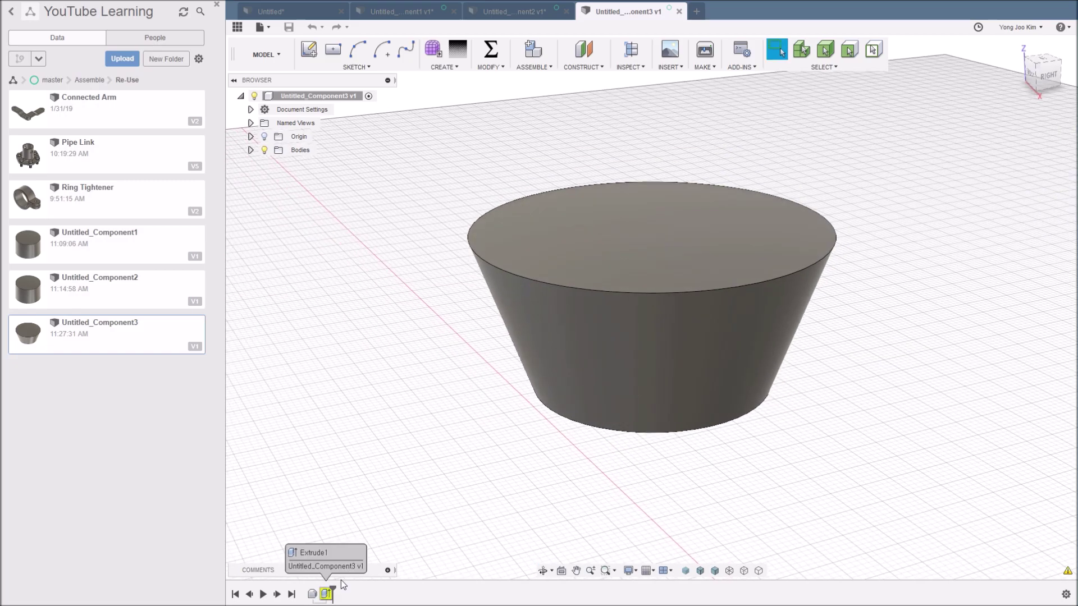
# - Check Extrude1's 20 mm distance and 20° taper in Change Parameters, then return to Untitled
pyautogui.click(490, 51)
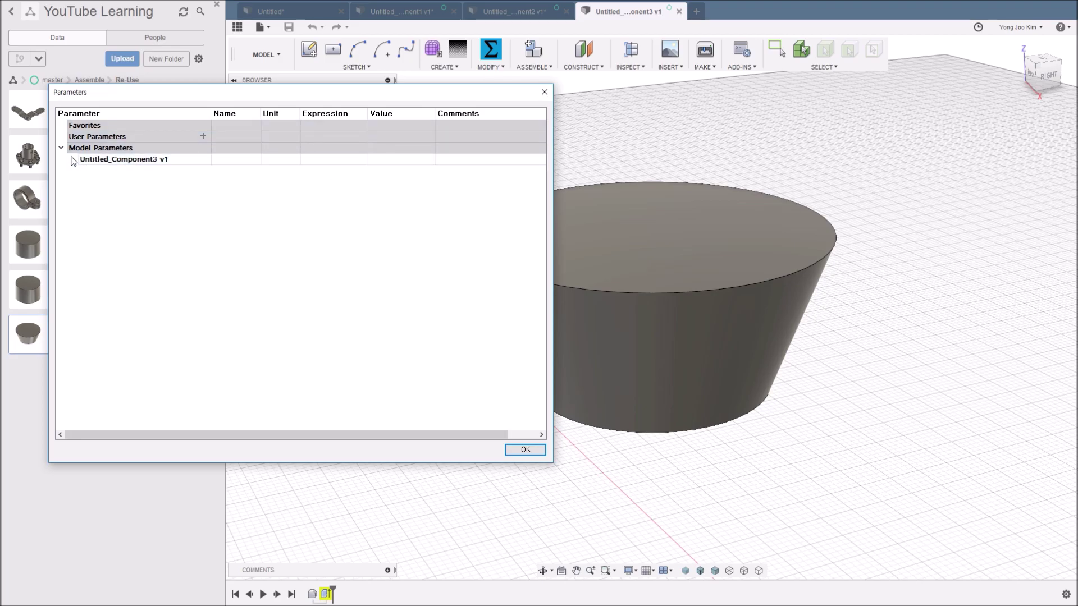
pyautogui.click(72, 159)
pyautogui.click(85, 171)
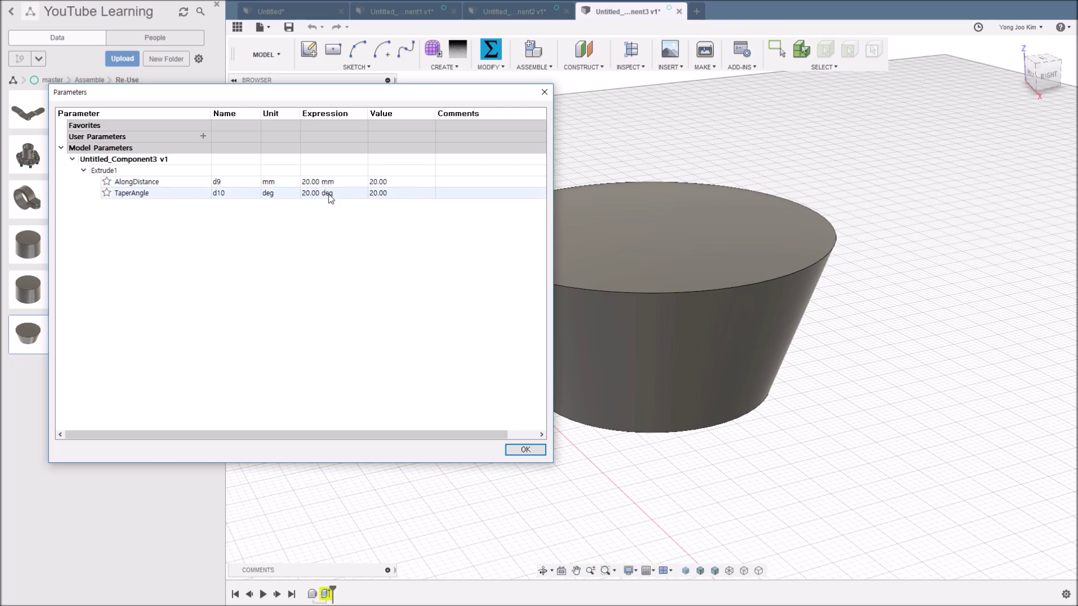
pyautogui.click(524, 451)
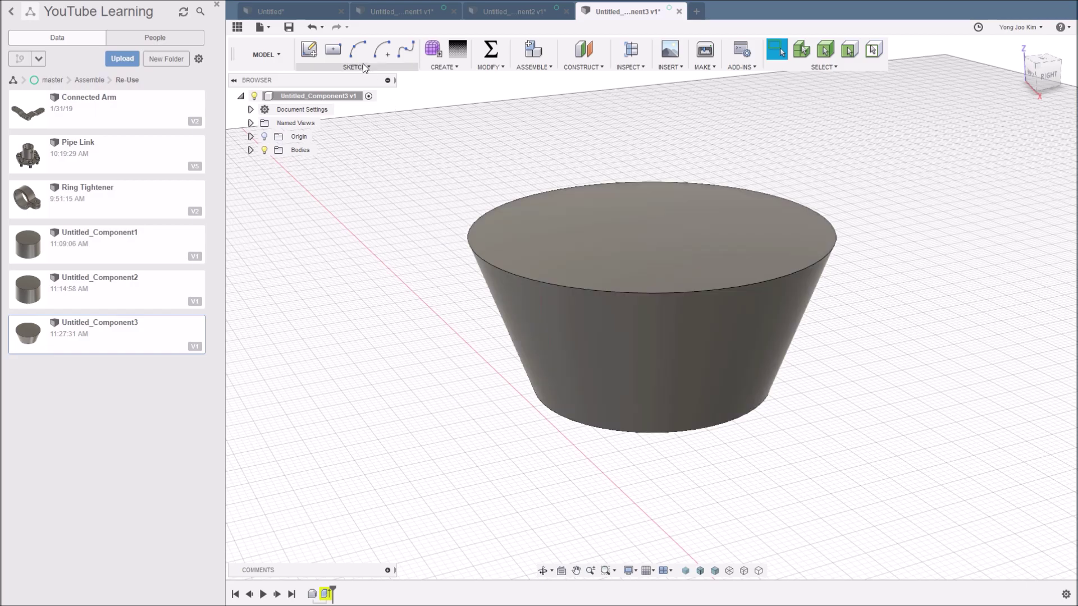
pyautogui.click(315, 14)
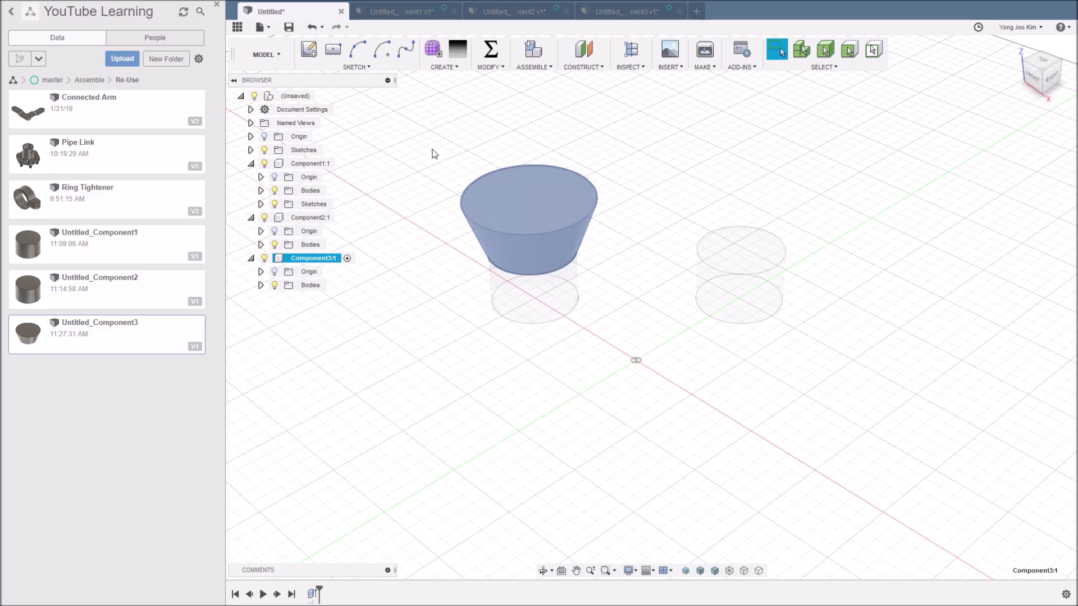
# - Add a new Component4 and start a sketch on the front plane
pyautogui.rightClick(309, 97)
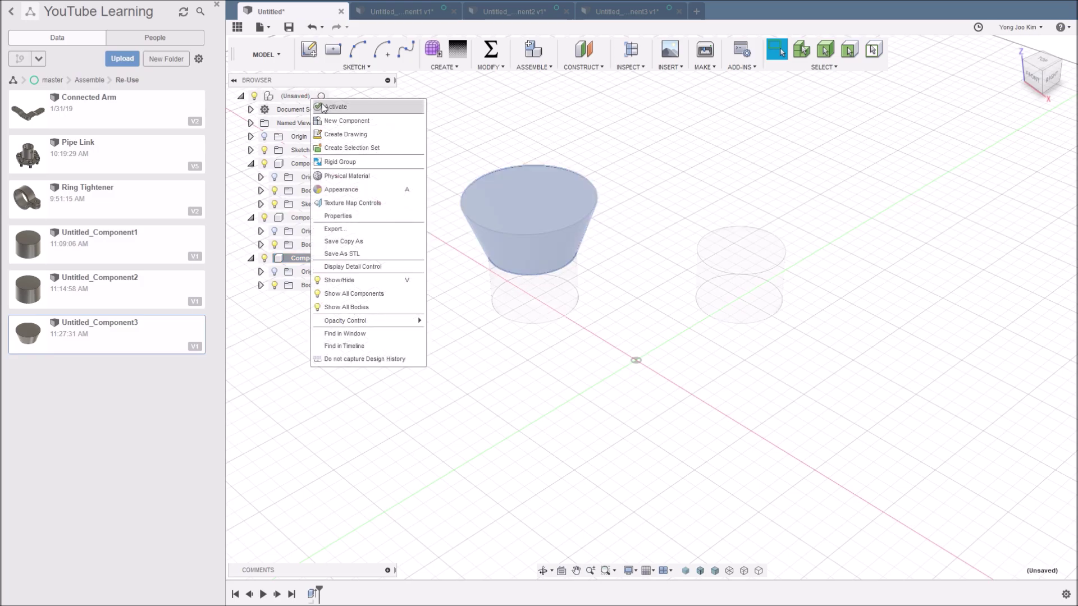
pyautogui.click(358, 121)
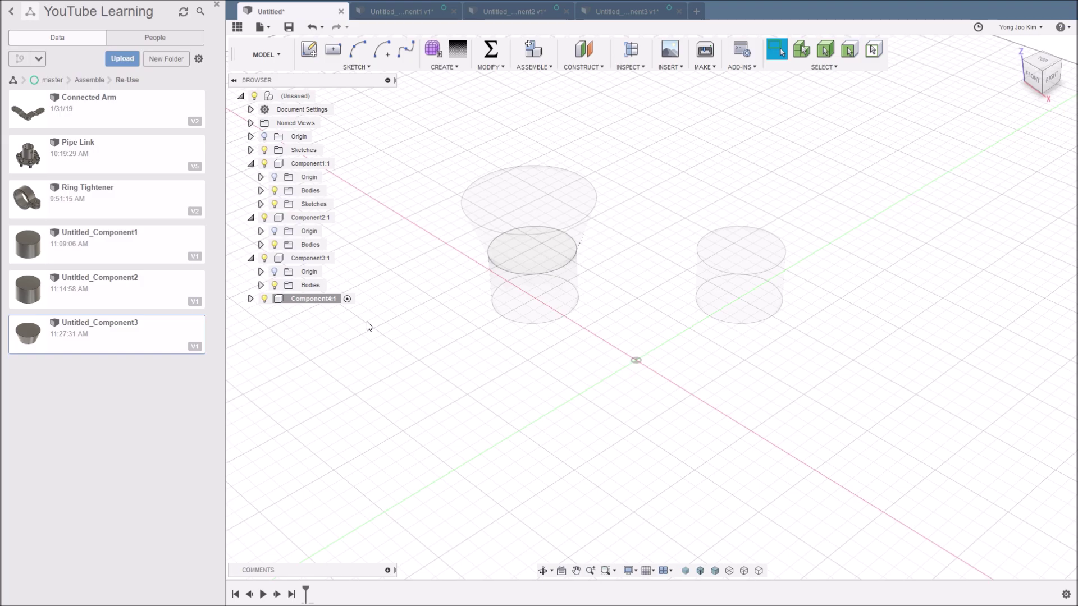
pyautogui.click(310, 50)
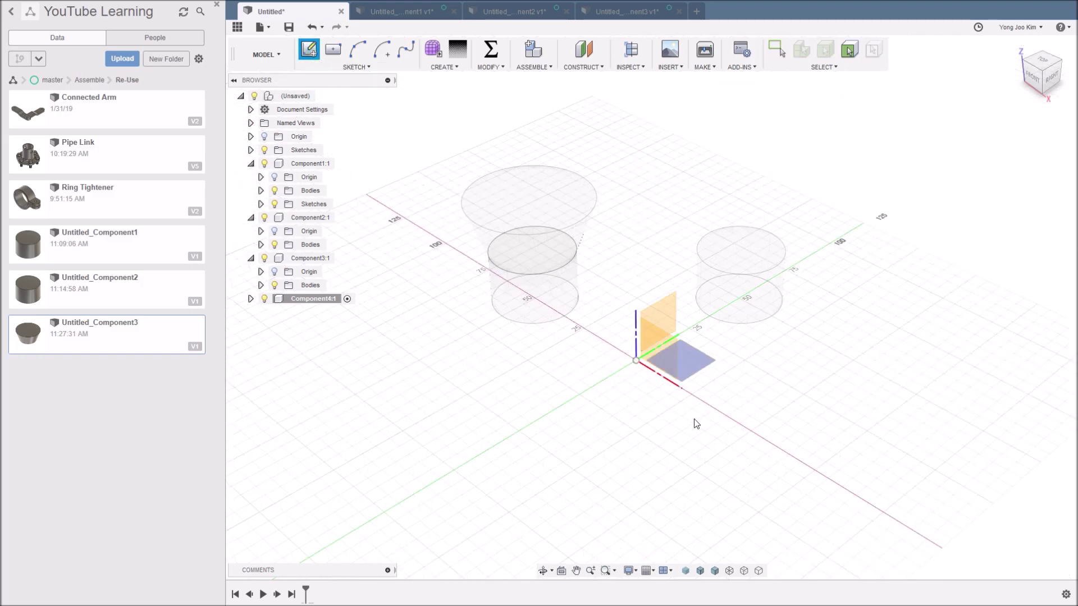
pyautogui.click(668, 352)
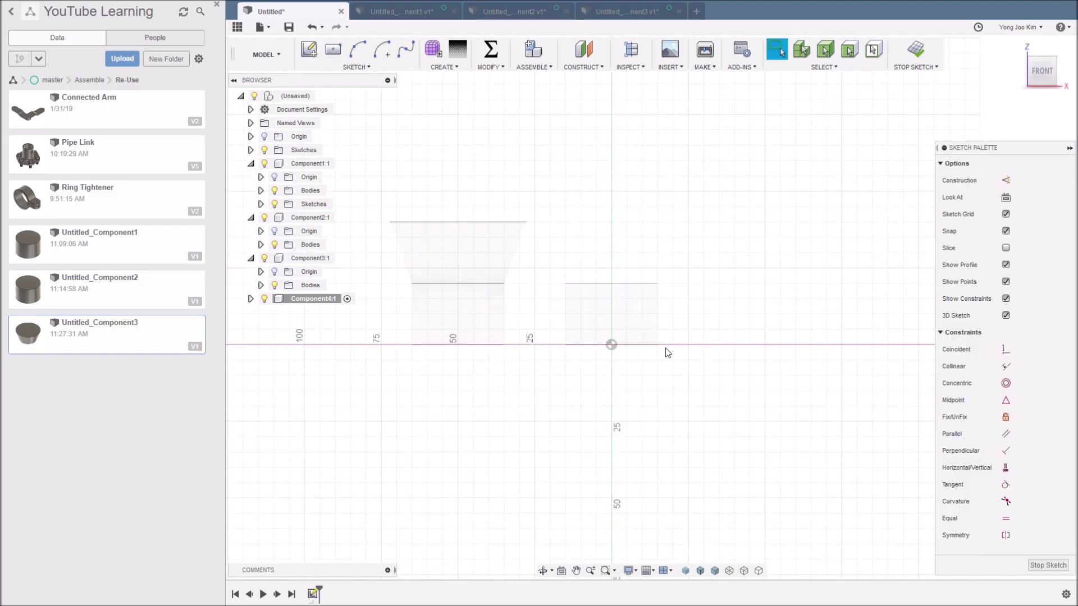
# - Project the nearby cylinder body's outline as a rectangle and finish the sketch
pyautogui.press('p')
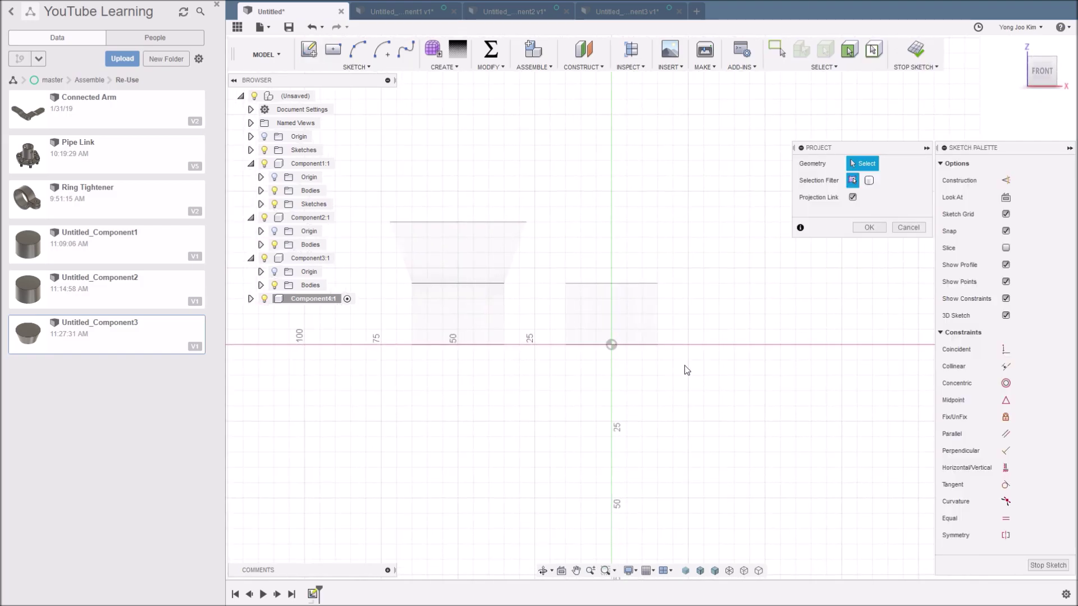
pyautogui.click(869, 182)
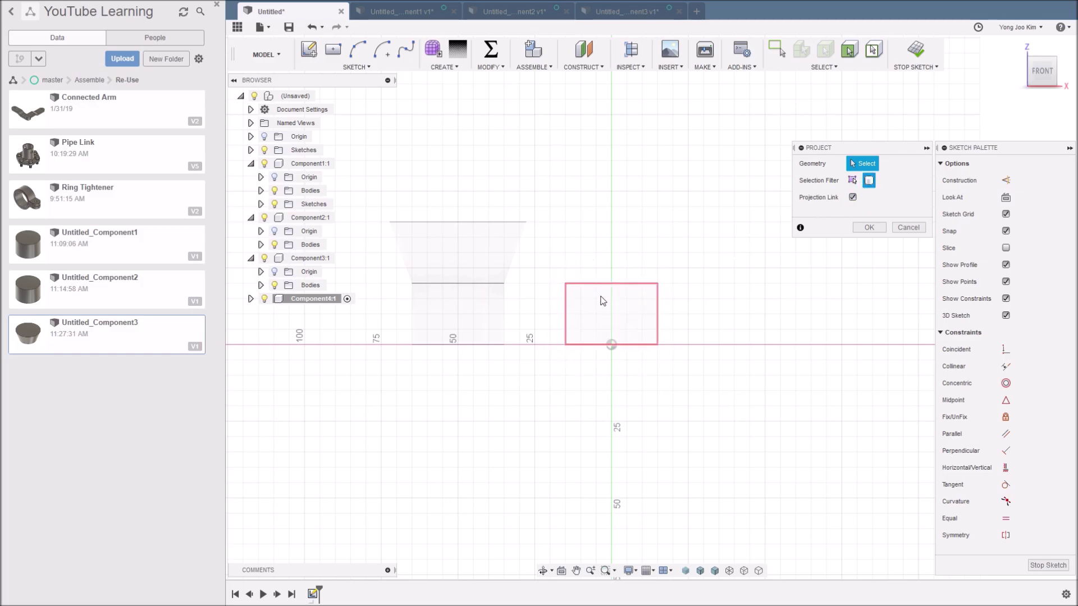
pyautogui.click(624, 304)
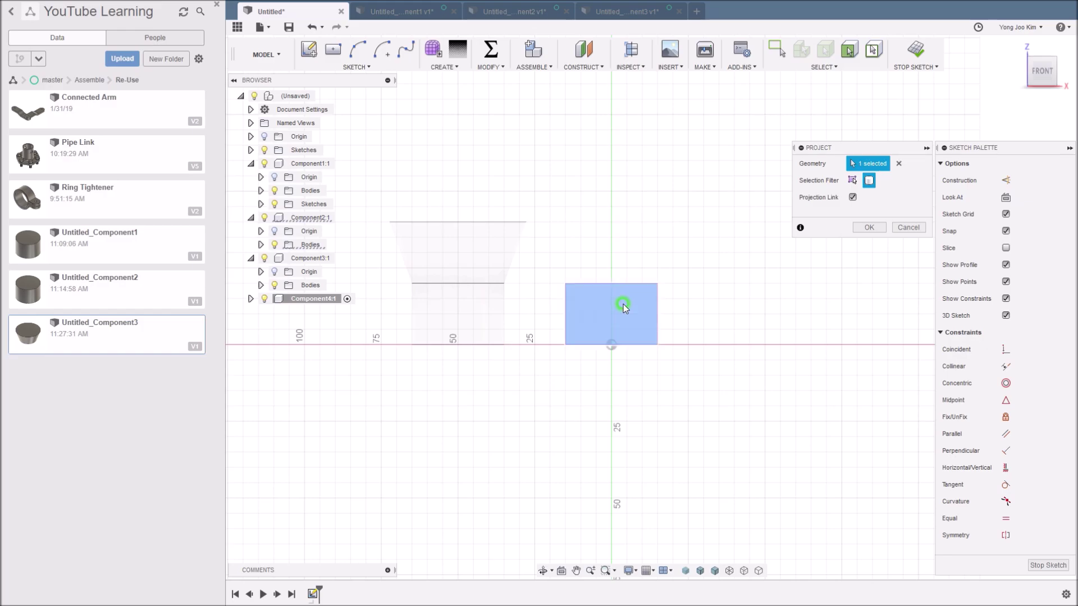
pyautogui.click(869, 228)
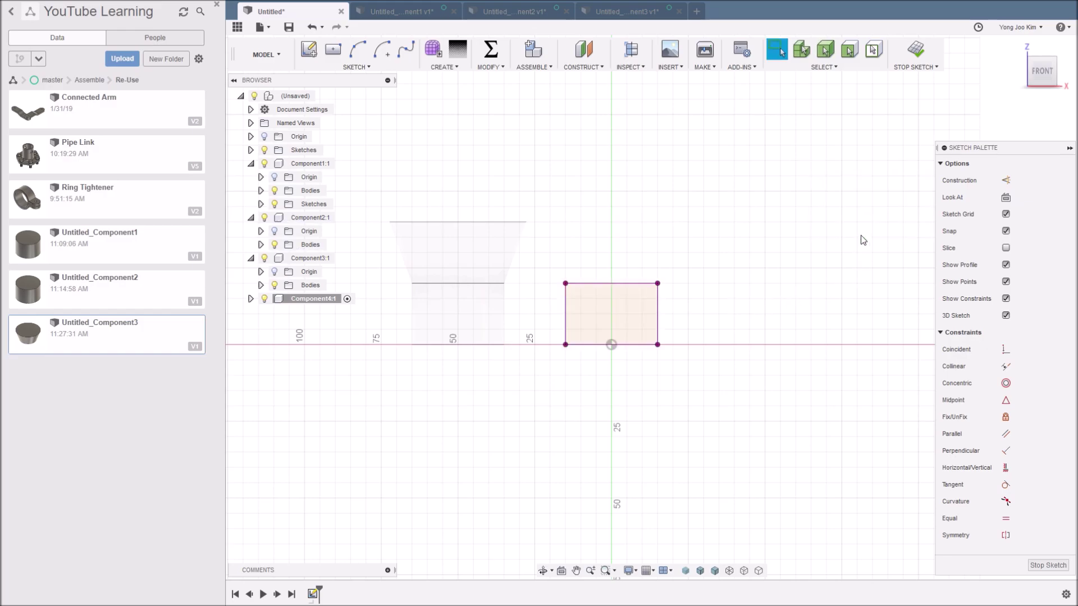
pyautogui.click(913, 54)
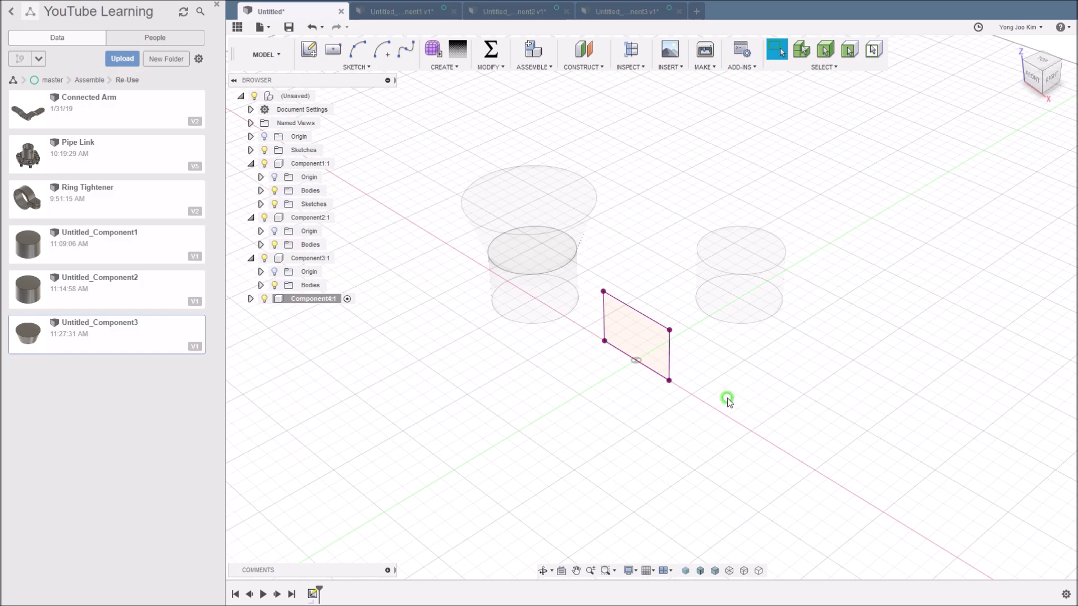
# - Extrude the projected rectangle into a new solid box body
pyautogui.press('e')
pyautogui.click(645, 343)
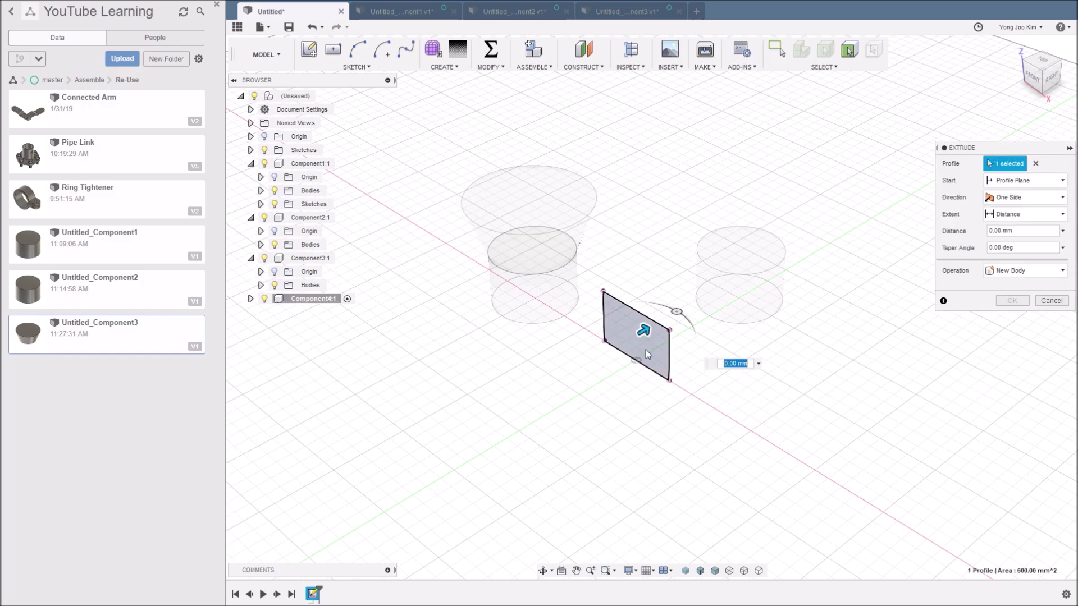
pyautogui.moveTo(642, 332); pyautogui.dragTo(672, 318)
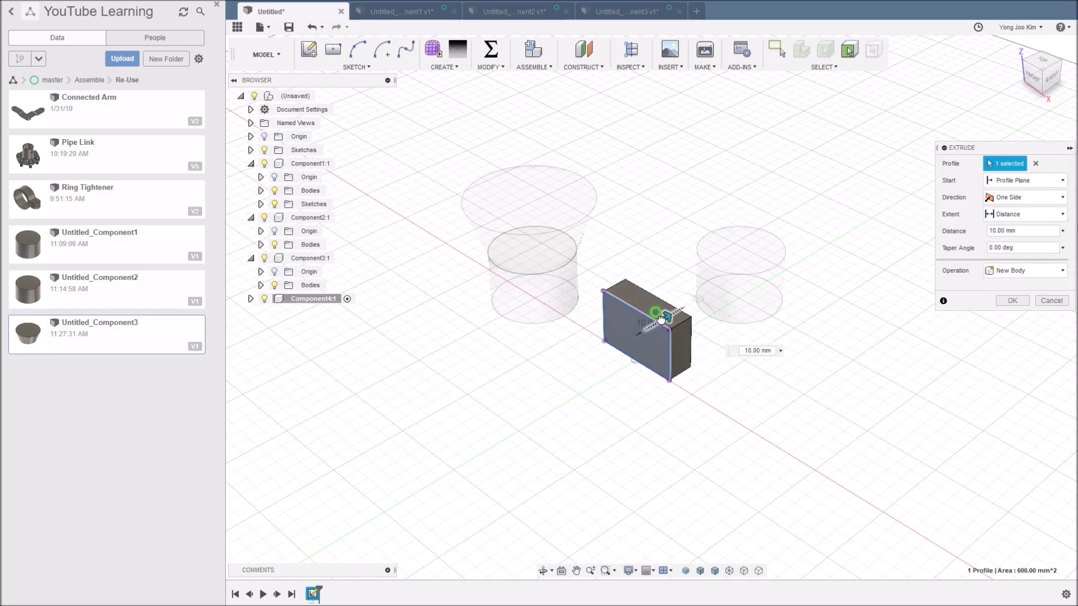
pyautogui.click(1011, 301)
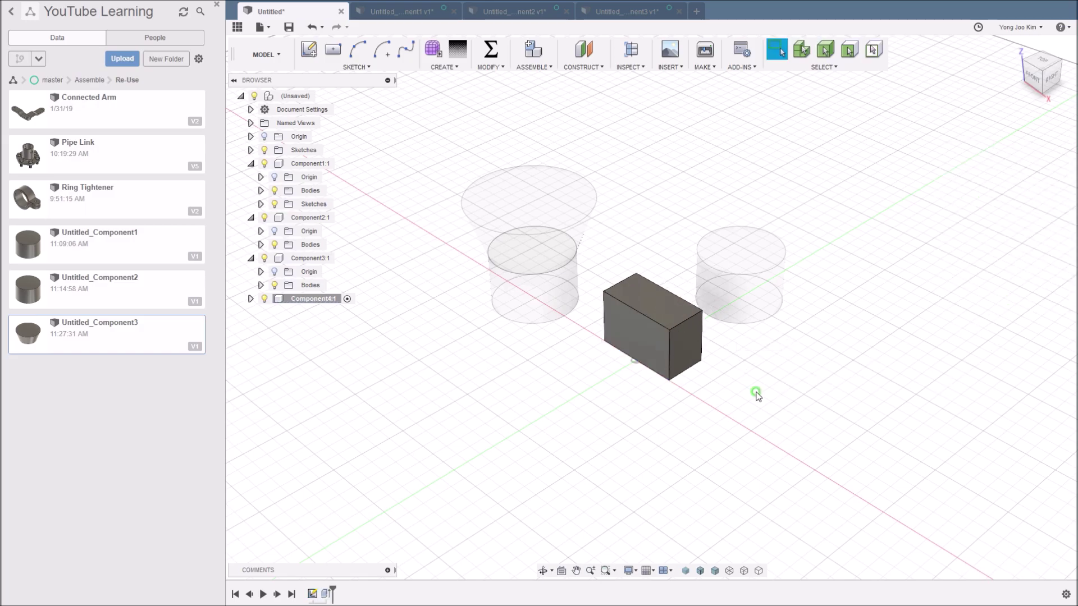
# - Expand Component4:1 to show Body1 and Sketch1, then activate Component4:1
pyautogui.click(250, 299)
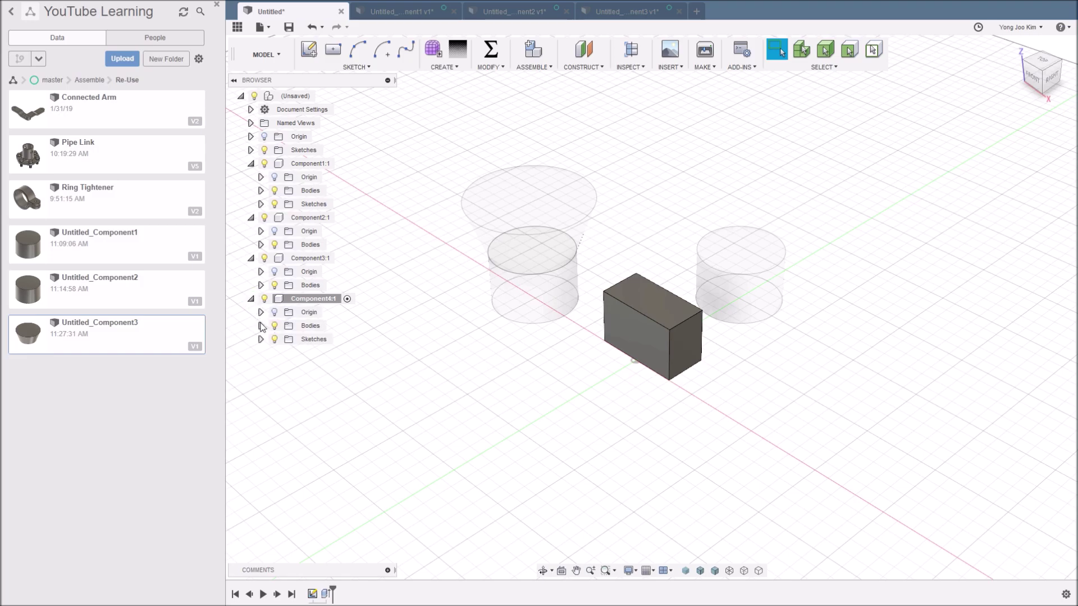
pyautogui.click(260, 325)
pyautogui.click(260, 353)
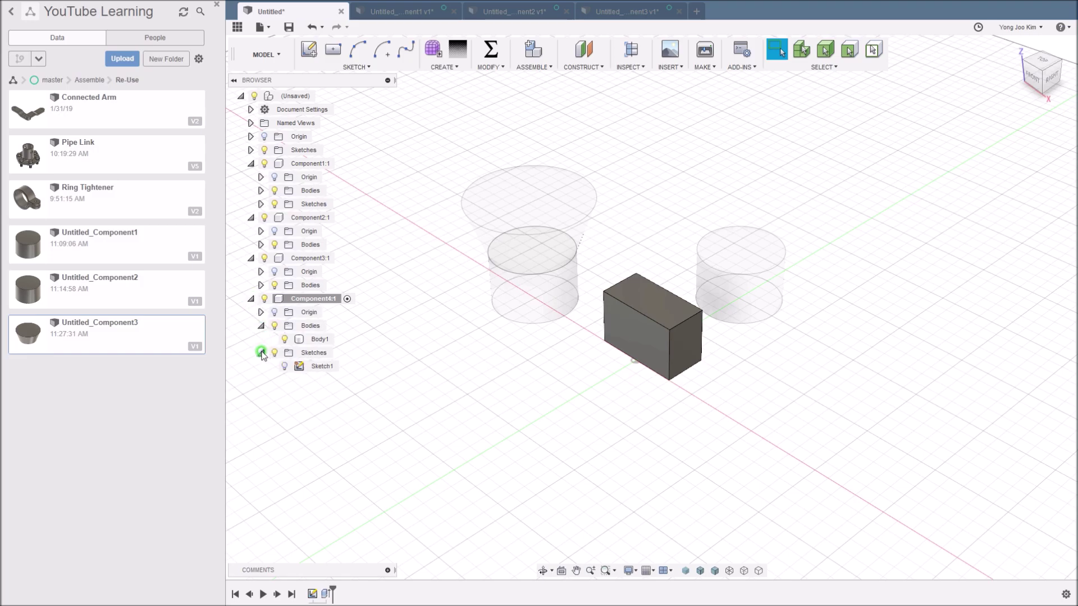
pyautogui.click(312, 368)
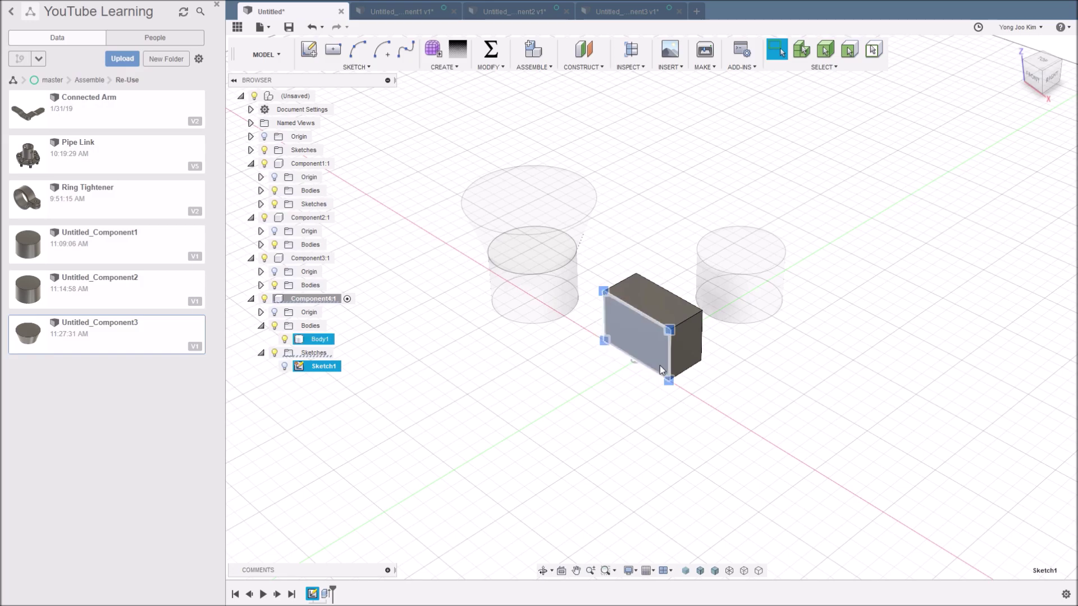
pyautogui.click(559, 371)
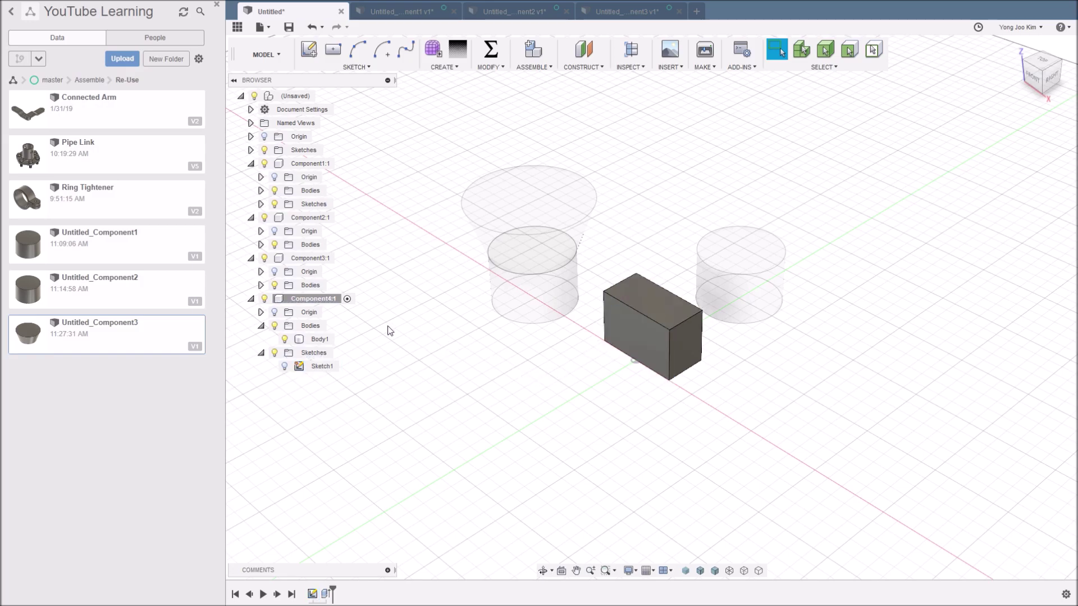
pyautogui.doubleClick(327, 298)
# - Save Component4:1 as Untitled_Component4 in the Re-Use folder and open it
pyautogui.rightClick(339, 299)
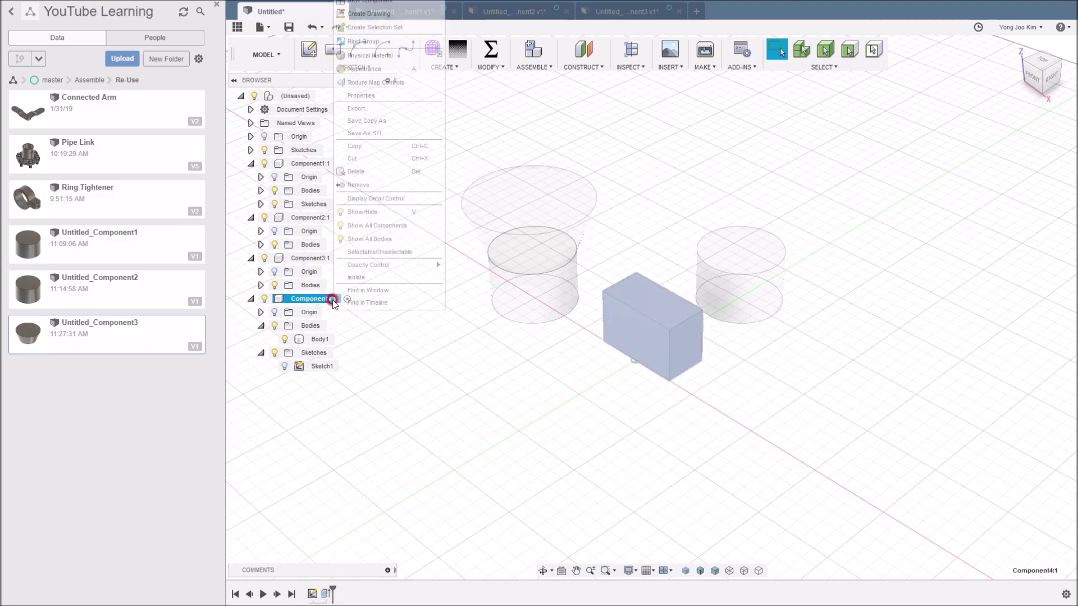
pyautogui.click(418, 122)
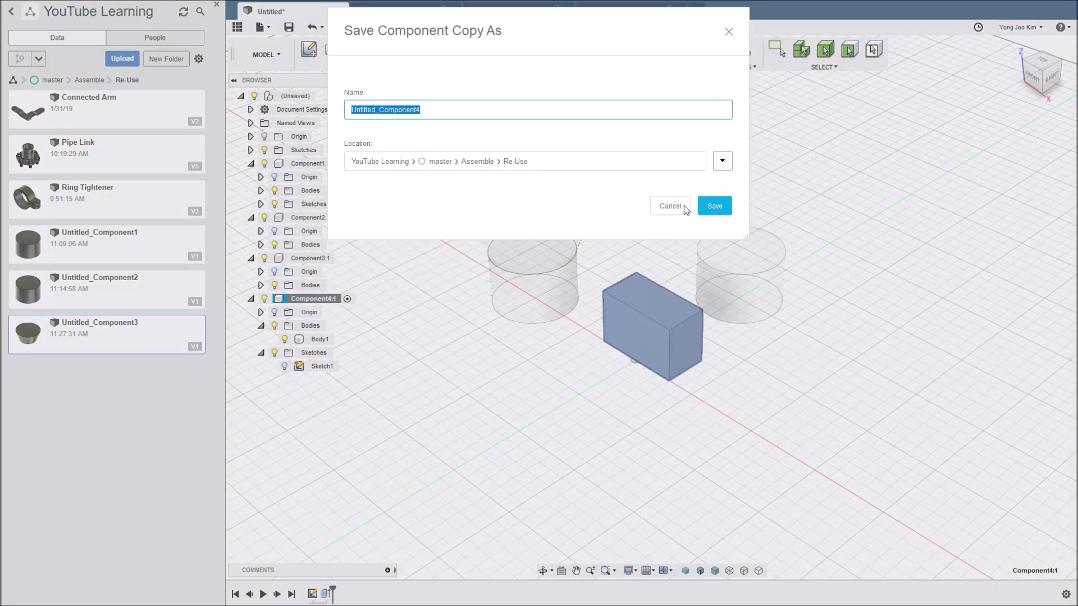
pyautogui.click(714, 206)
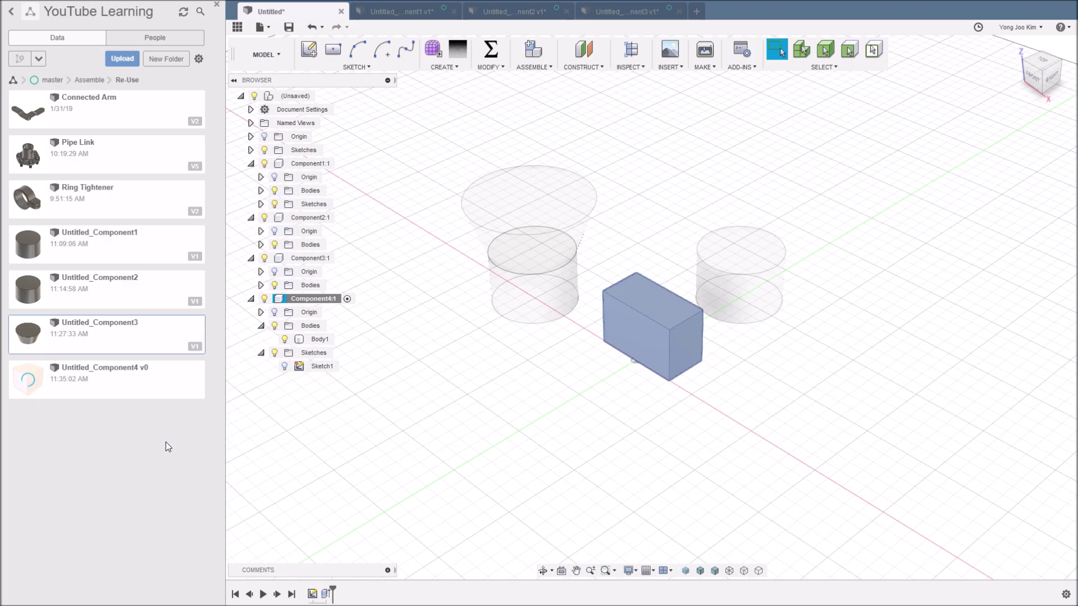
pyautogui.rightClick(165, 375)
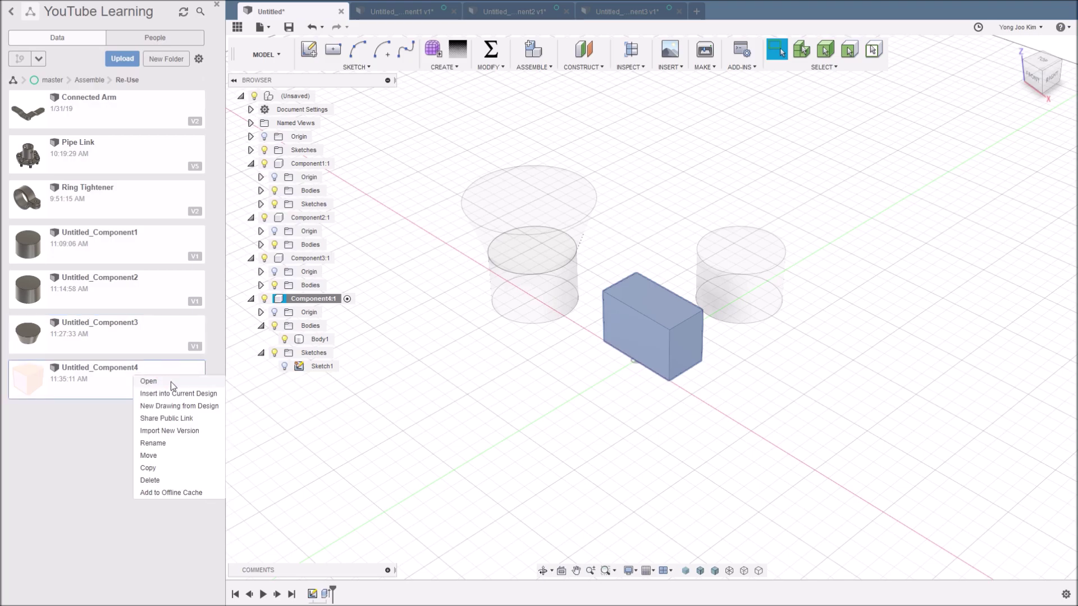
pyautogui.click(171, 381)
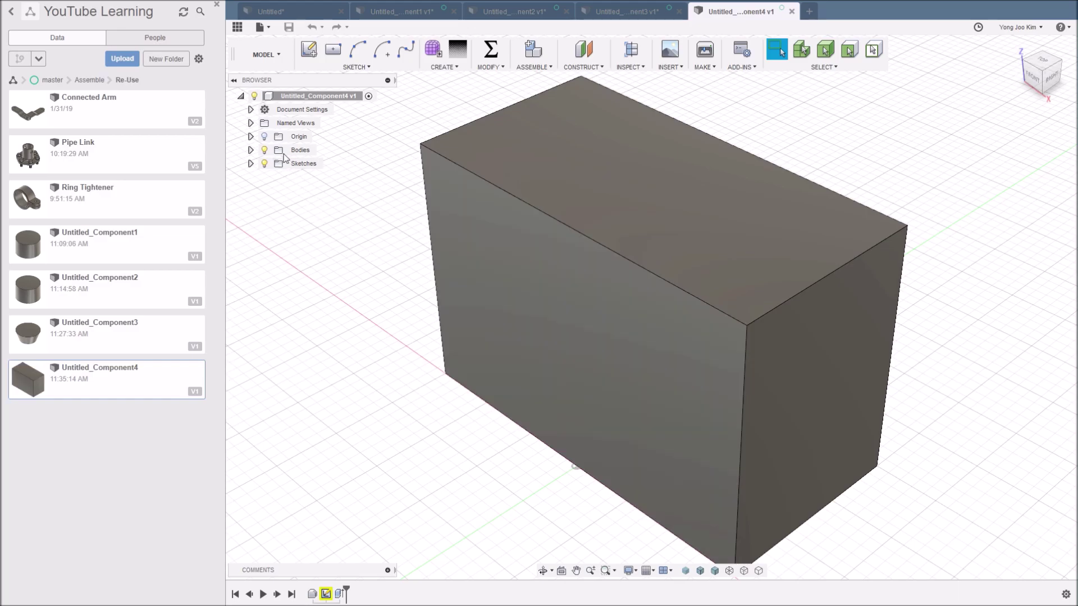
# - Review Sketch1's Project1 warning listing two reference failures from the lost cylinder source
pyautogui.click(250, 163)
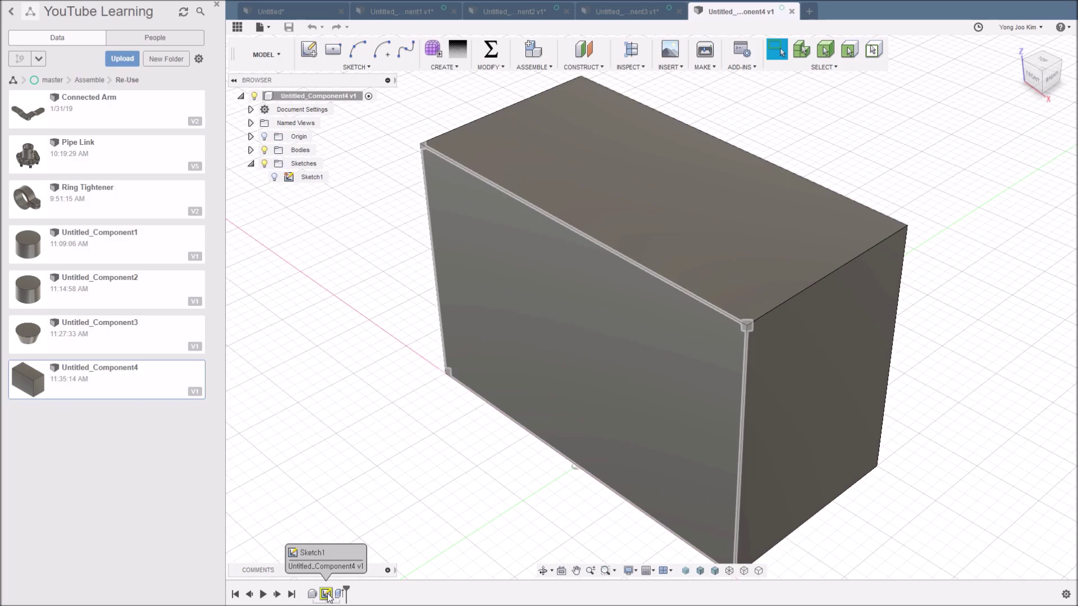
pyautogui.rightClick(326, 595)
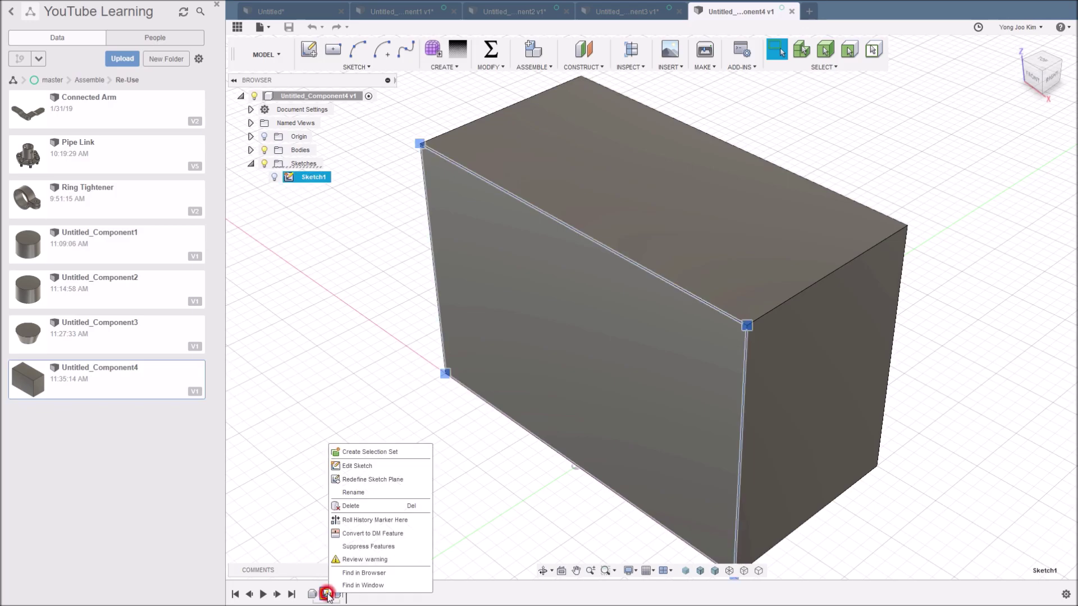
pyautogui.click(361, 559)
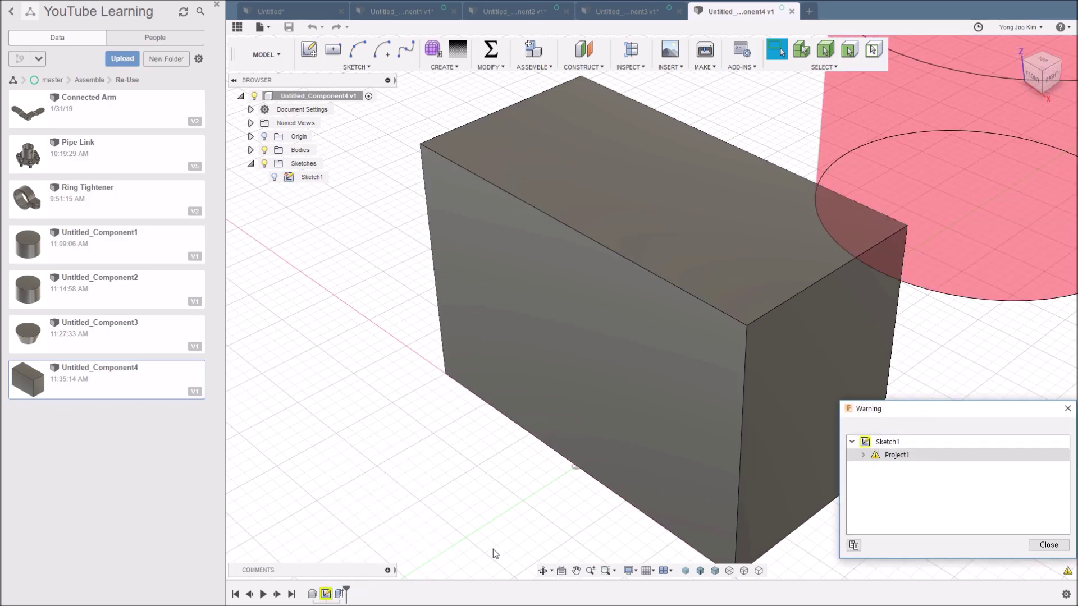
pyautogui.click(865, 455)
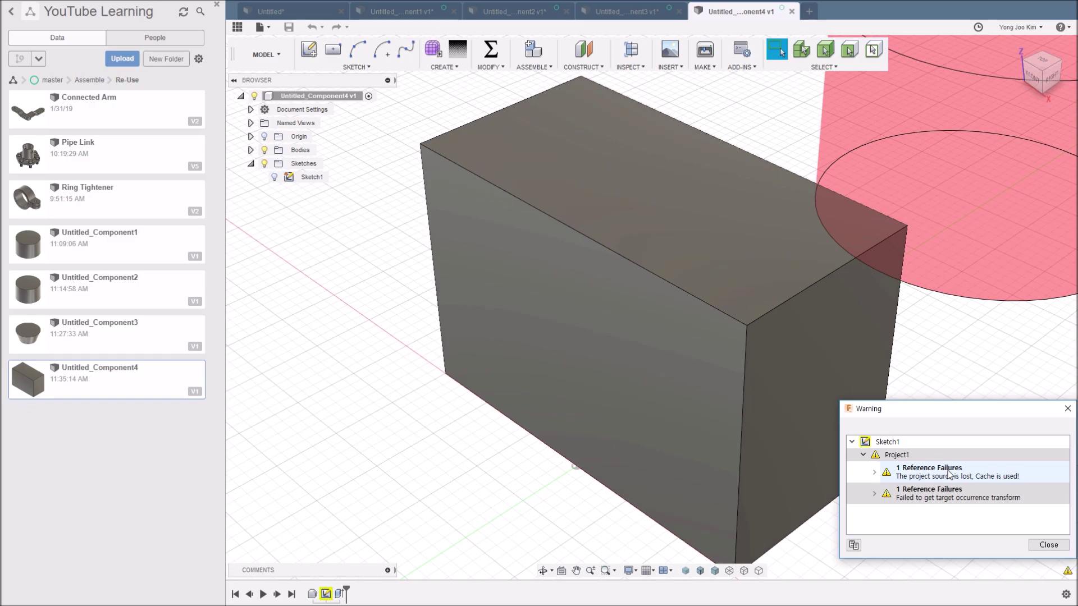
pyautogui.scroll(-3, 742, 415)
pyautogui.scroll(-2, 672, 426)
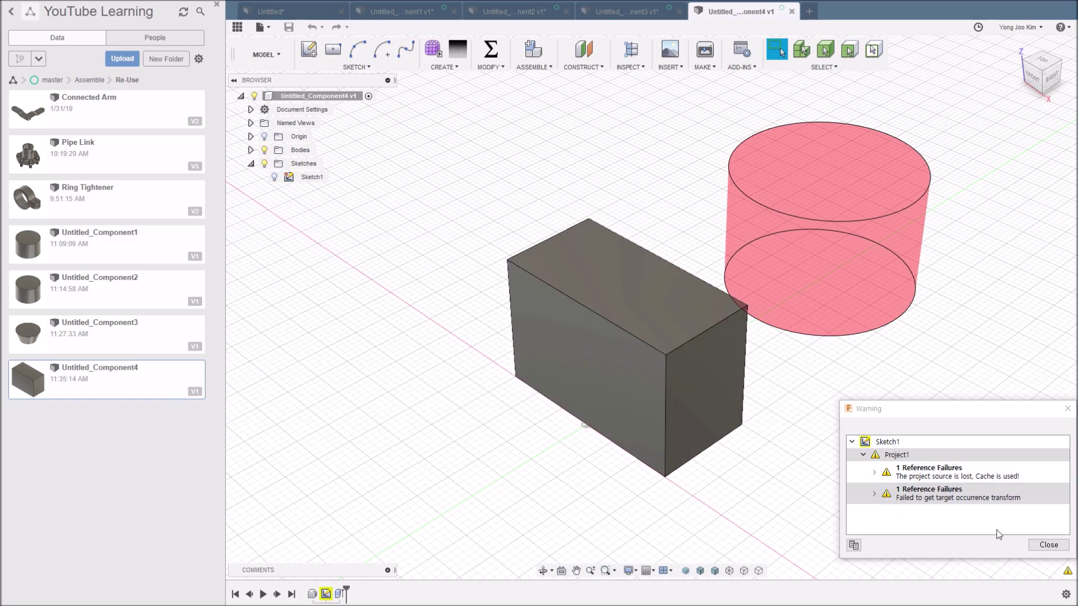
pyautogui.click(1032, 548)
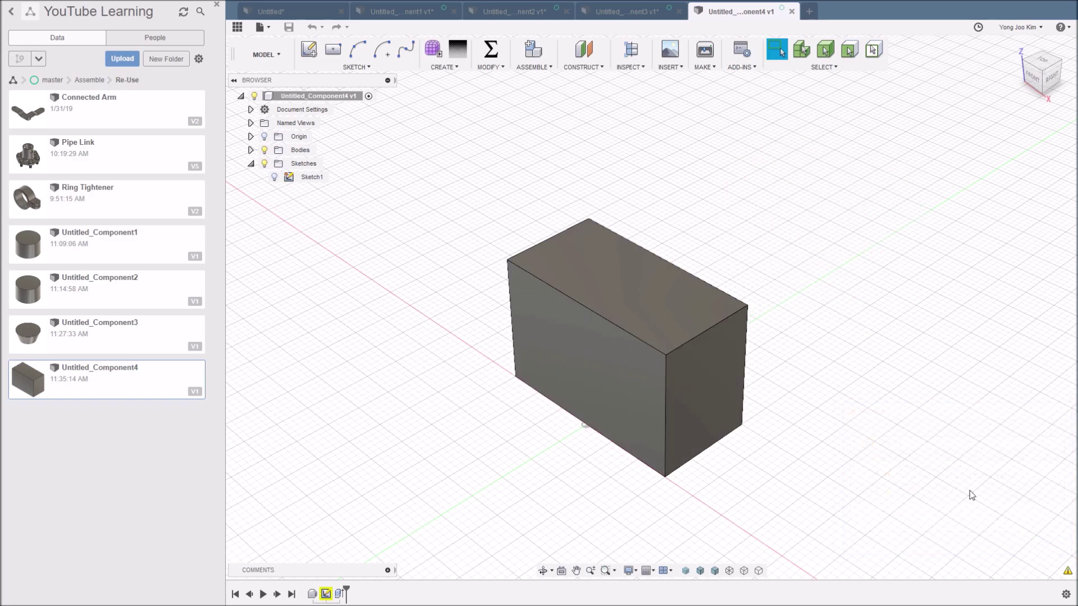
pyautogui.rightClick(326, 593)
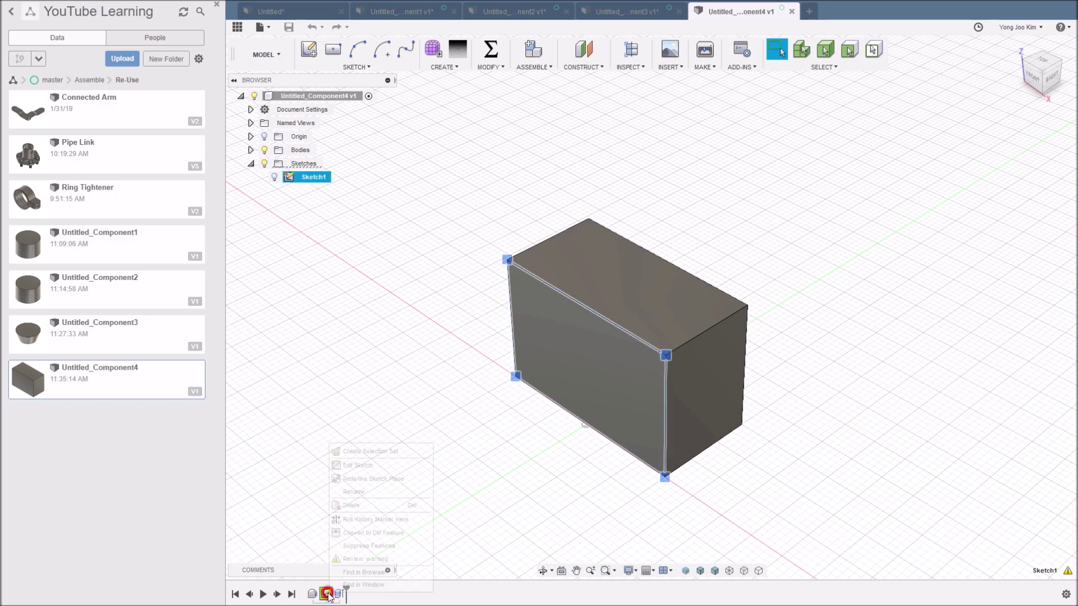
pyautogui.click(376, 465)
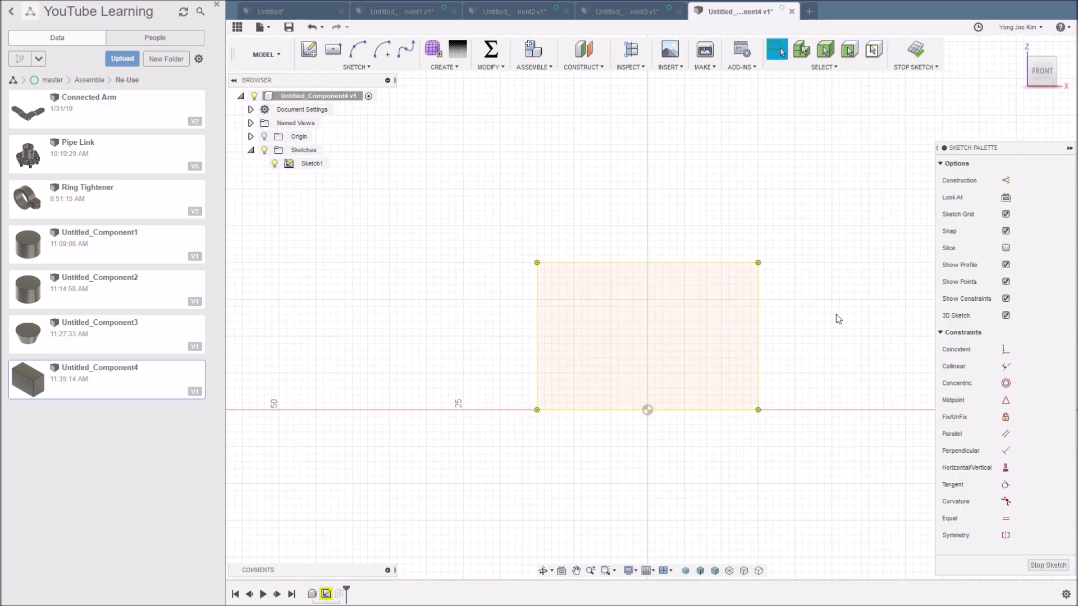
pyautogui.click(730, 262)
pyautogui.click(518, 318)
pyautogui.click(917, 56)
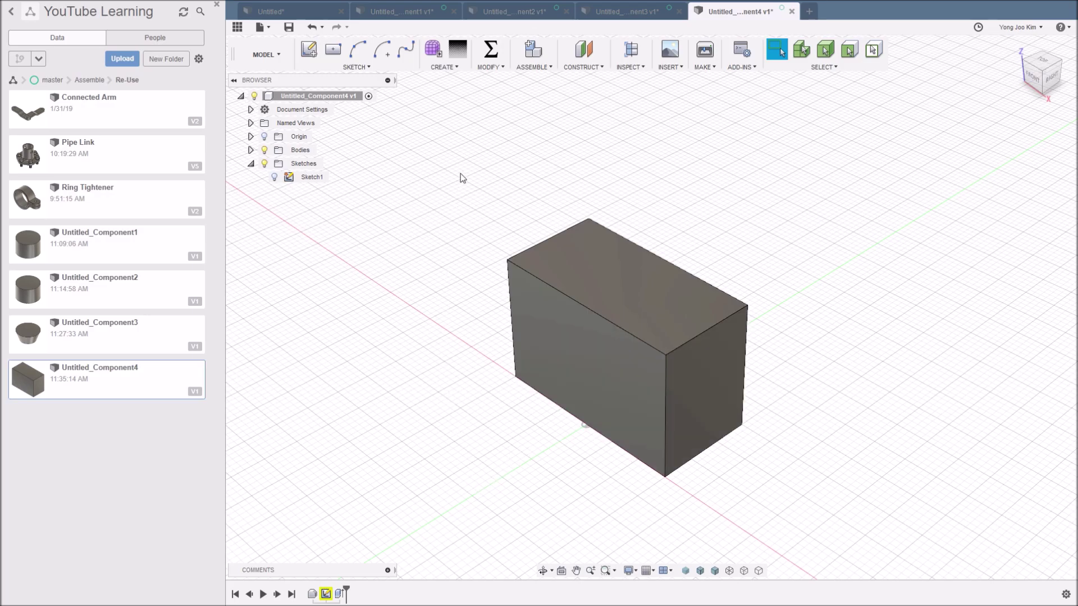
pyautogui.click(493, 52)
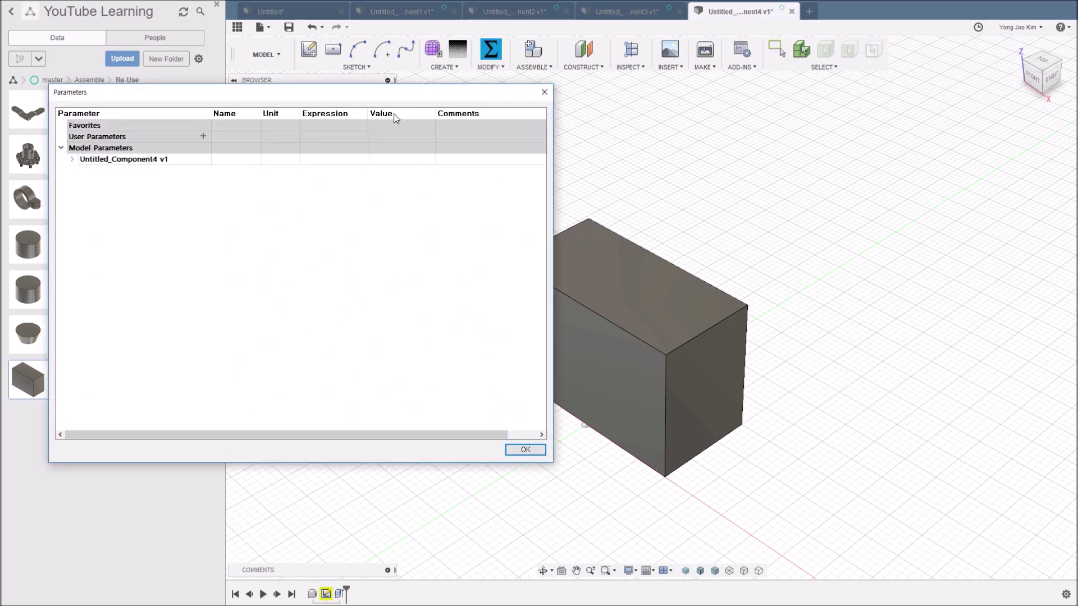
pyautogui.click(72, 159)
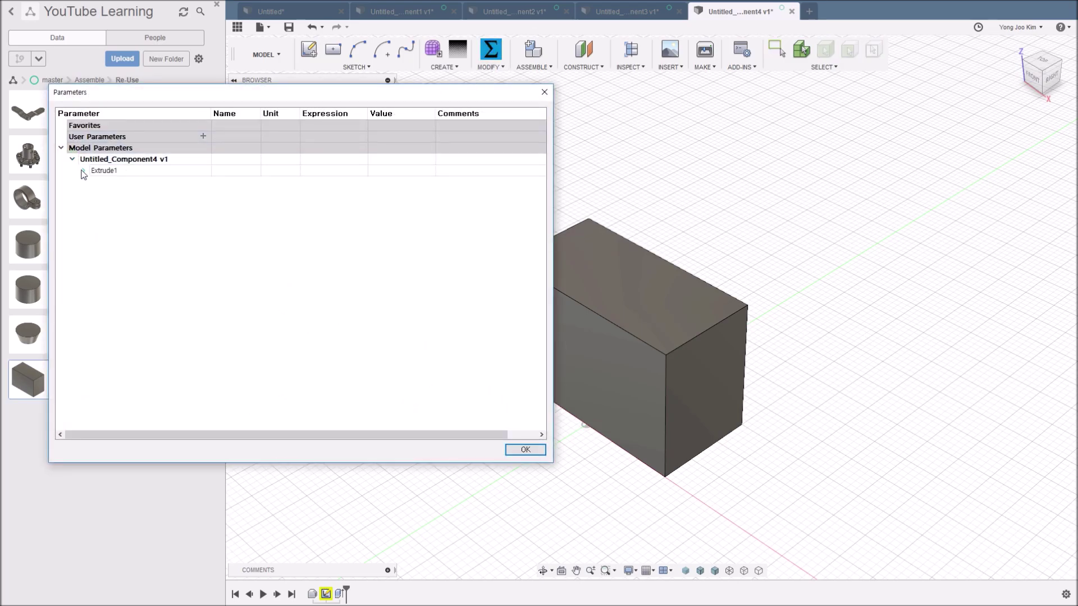
pyautogui.click(84, 170)
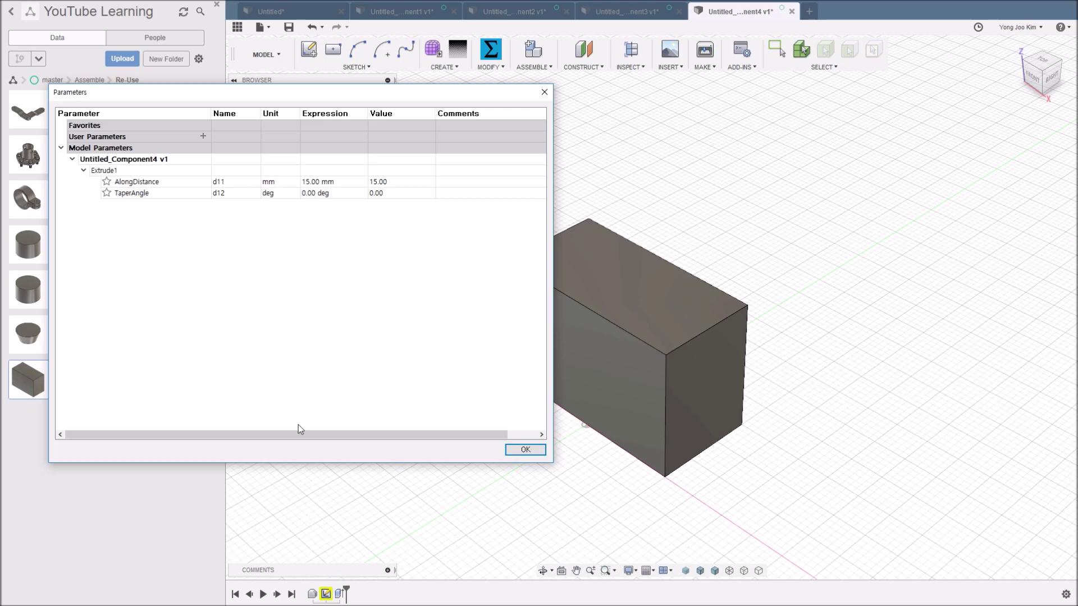
pyautogui.click(514, 451)
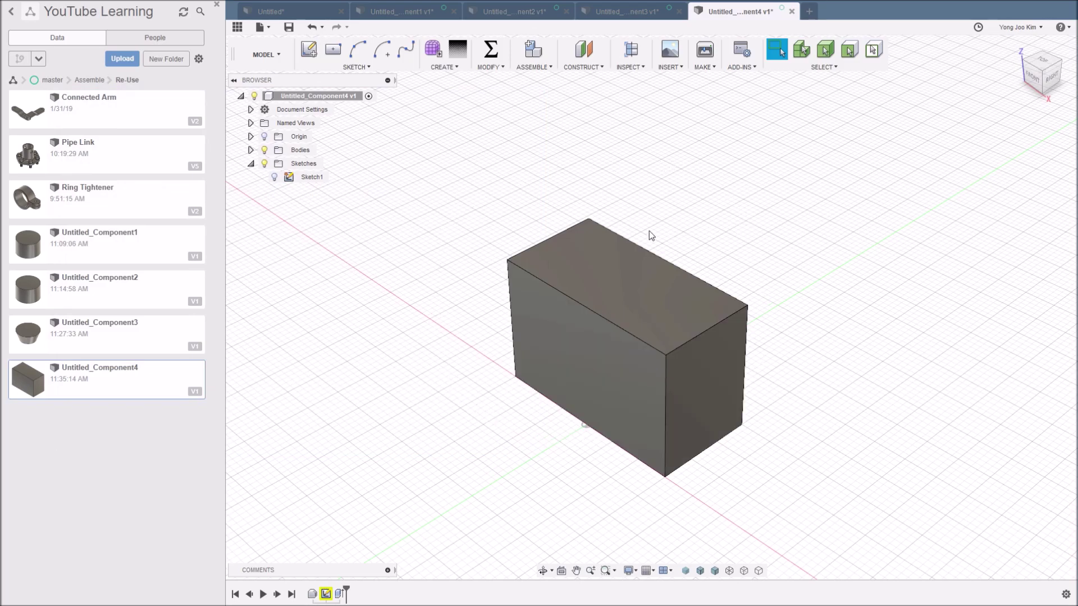
pyautogui.scroll(-2, 443, 277)
pyautogui.moveTo(433, 289); pyautogui.dragTo(489, 298, button='middle')
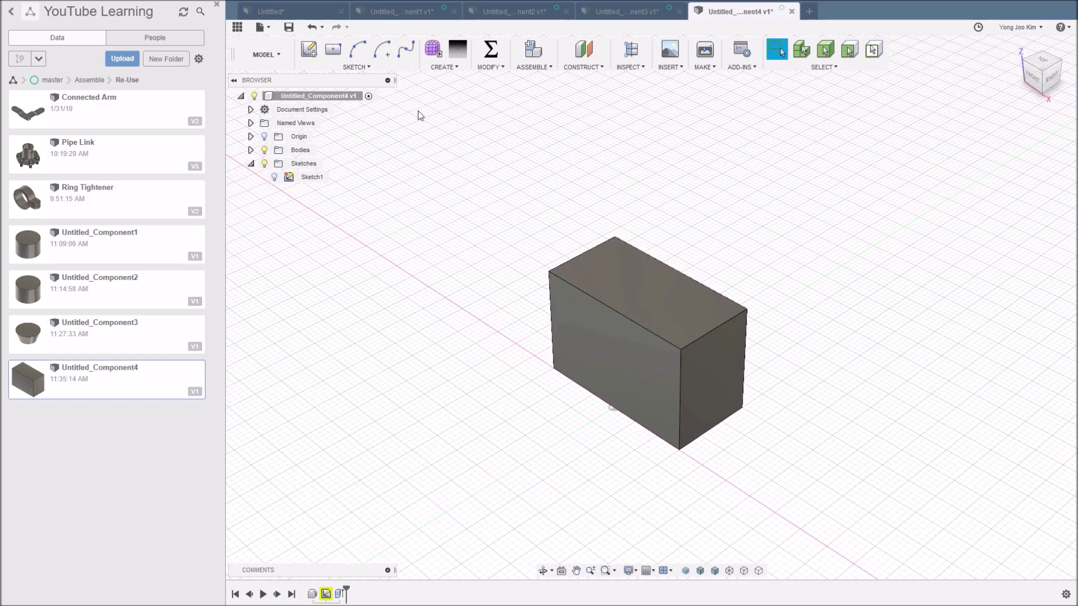
# - Switch to the Untitled* assembly and activate its root component
pyautogui.click(317, 14)
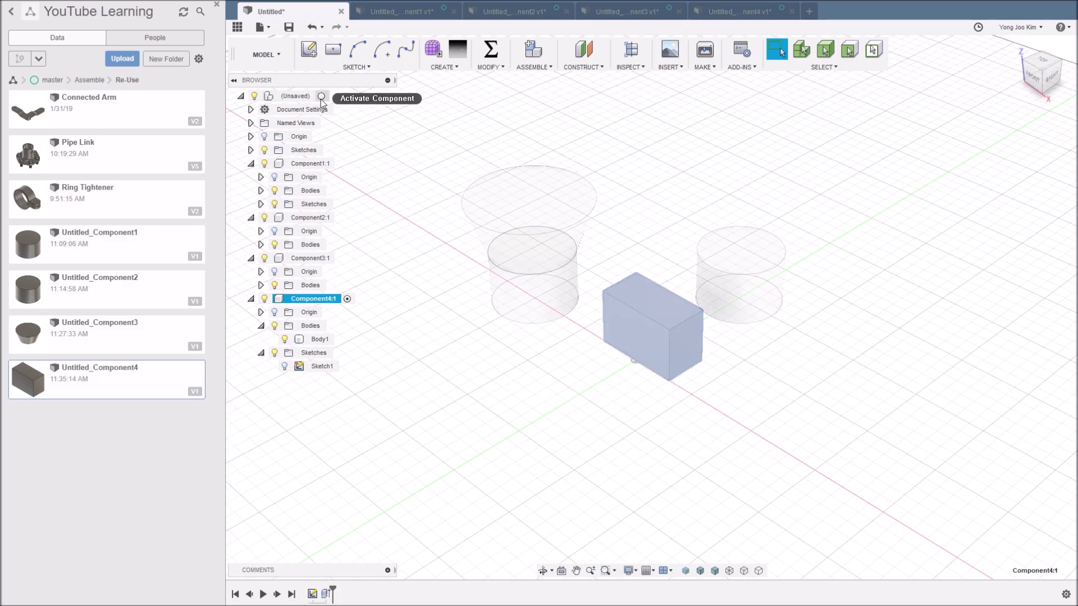
pyautogui.click(323, 96)
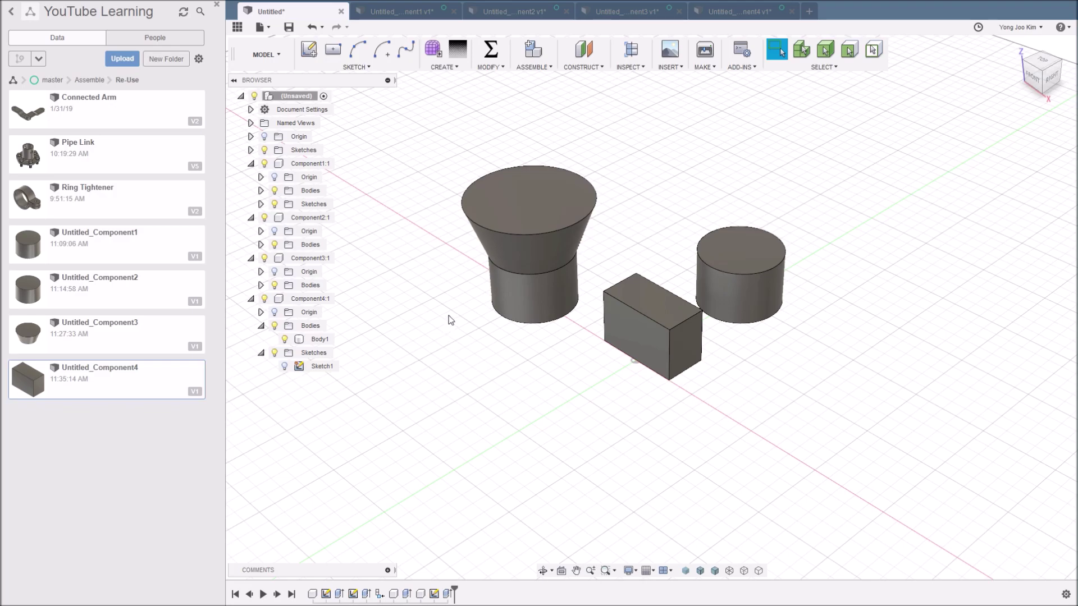
# - Activate Component1:1 and Component2:1, collapse Components 1, 3 and 4, then reactivate the root assembly
pyautogui.click(335, 164)
pyautogui.click(340, 163)
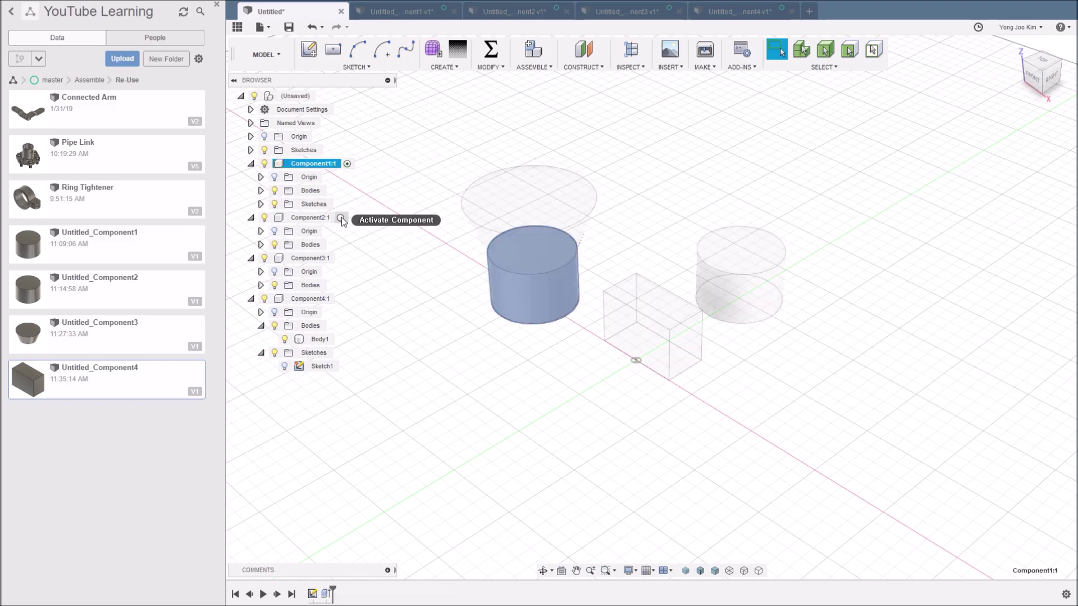
pyautogui.click(347, 218)
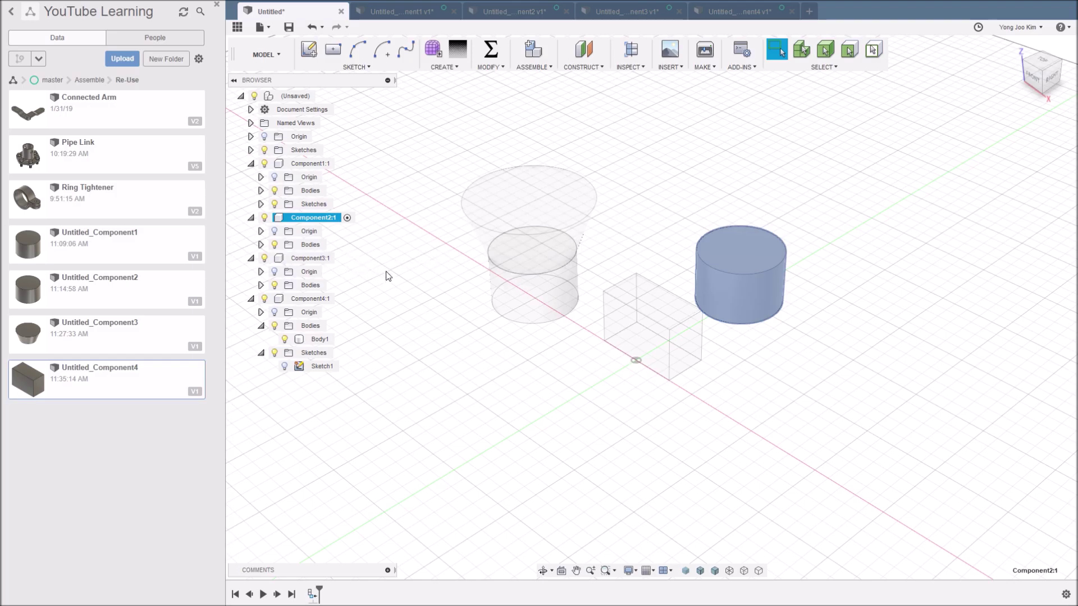
pyautogui.click(395, 259)
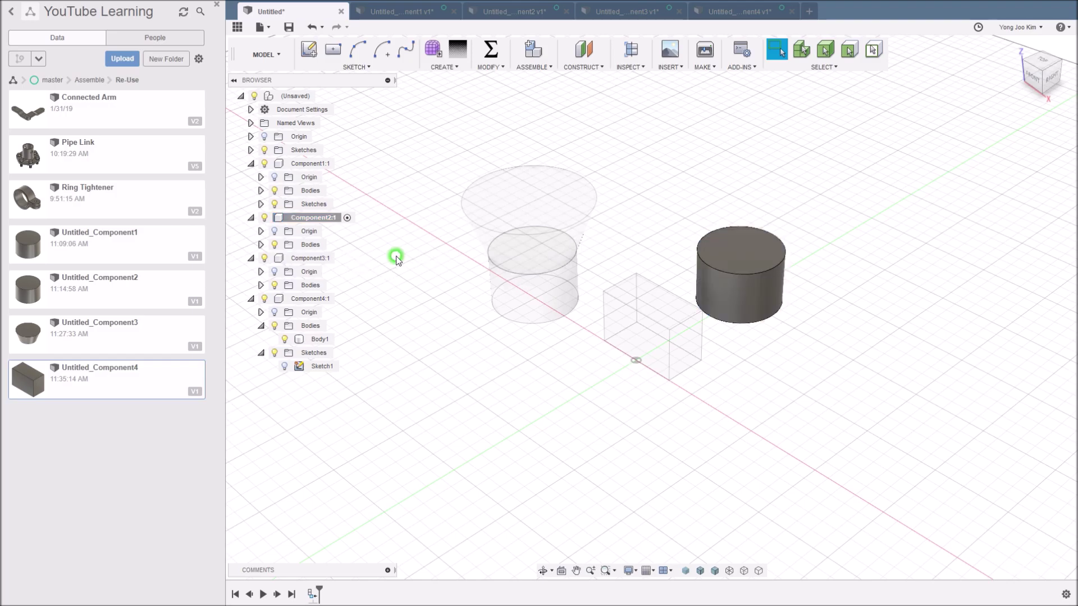
pyautogui.click(251, 217)
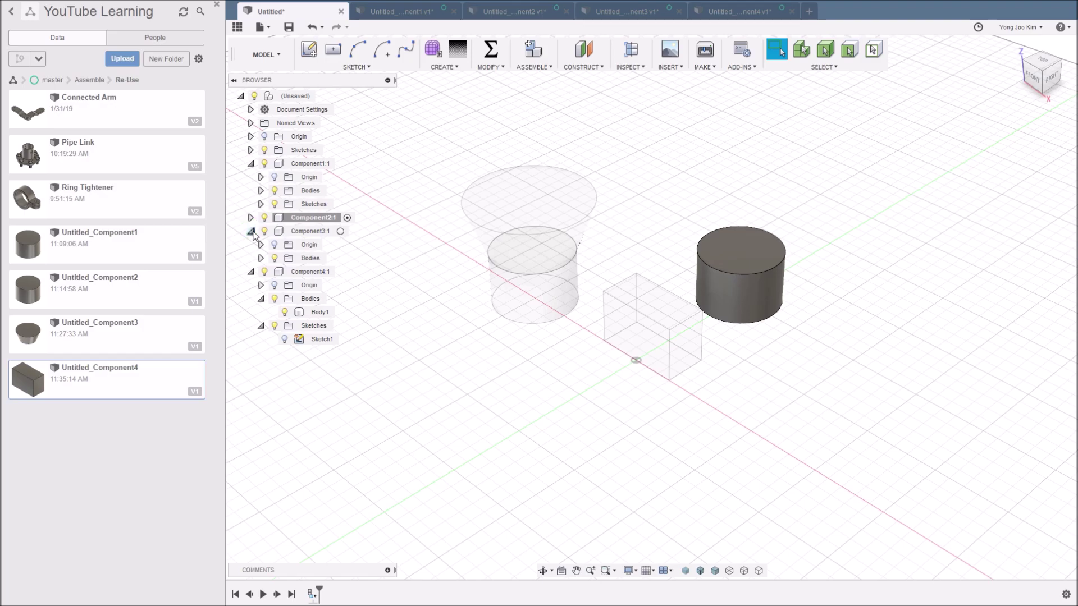
pyautogui.click(251, 246)
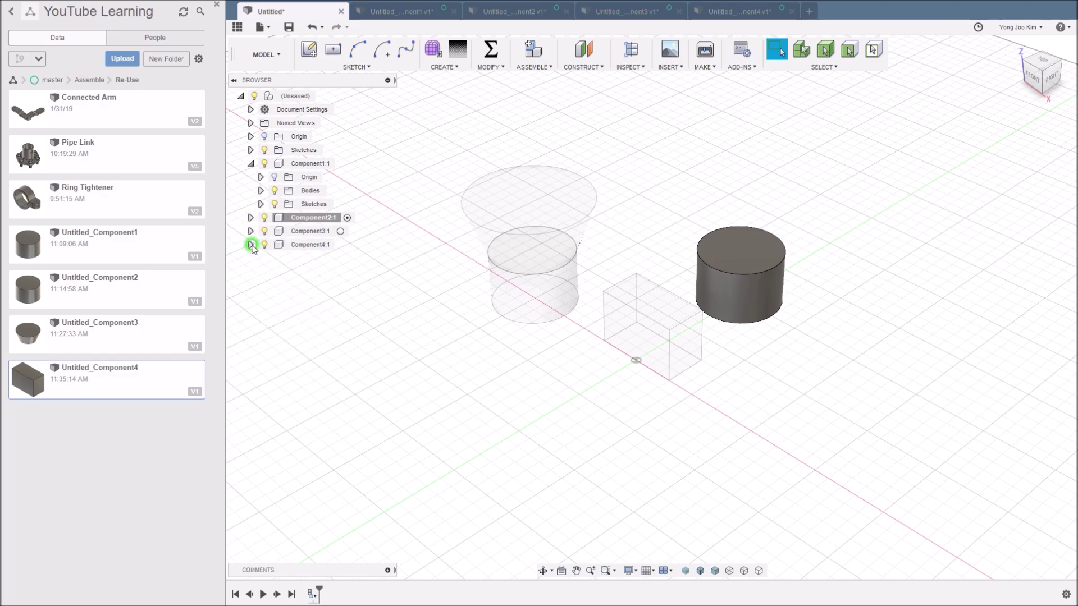
pyautogui.click(251, 166)
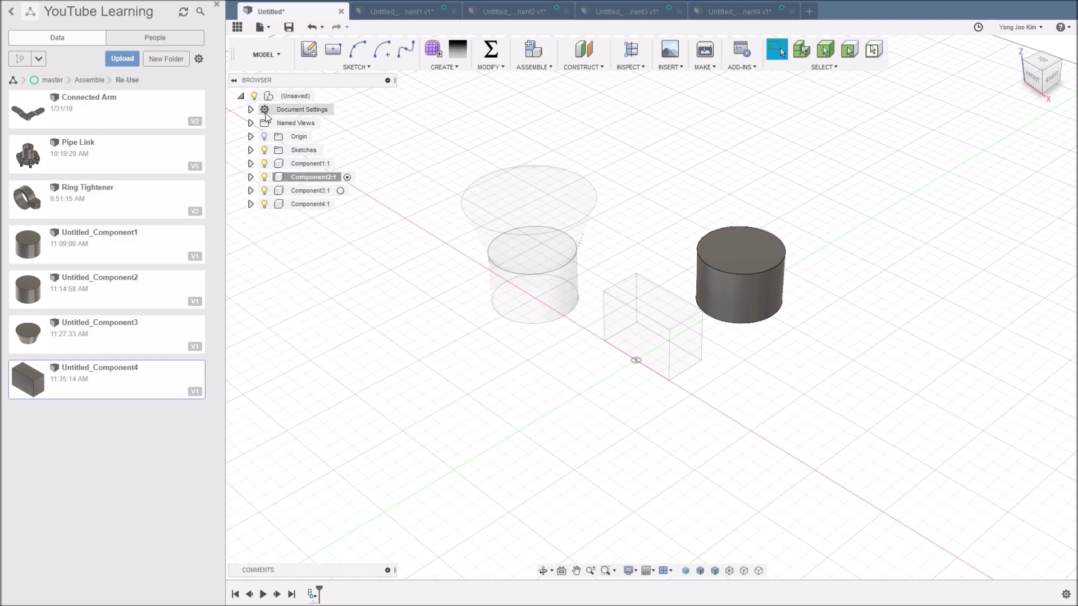
pyautogui.click(321, 96)
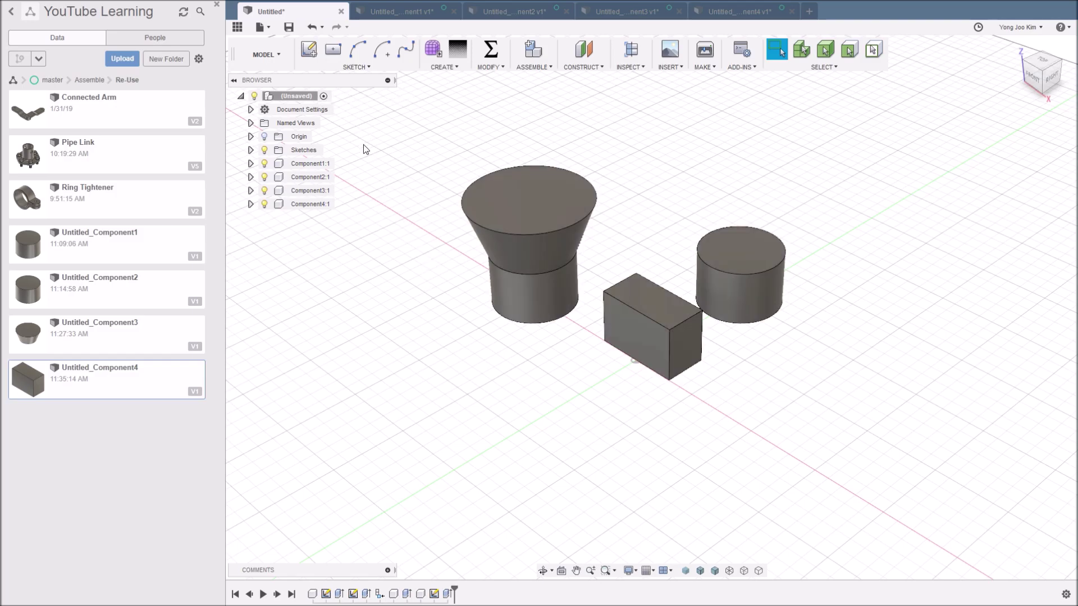
# - Sketch a circle on the ground plane in front of the box and extrude it 15 mm as a new body
pyautogui.press('m')
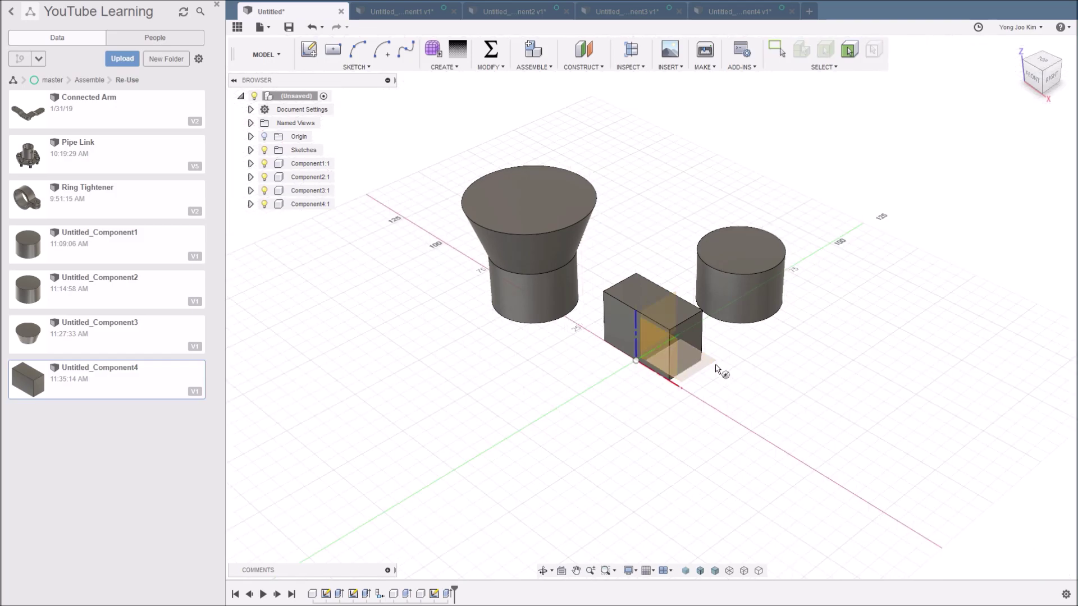
pyautogui.click(712, 364)
pyautogui.click(751, 393)
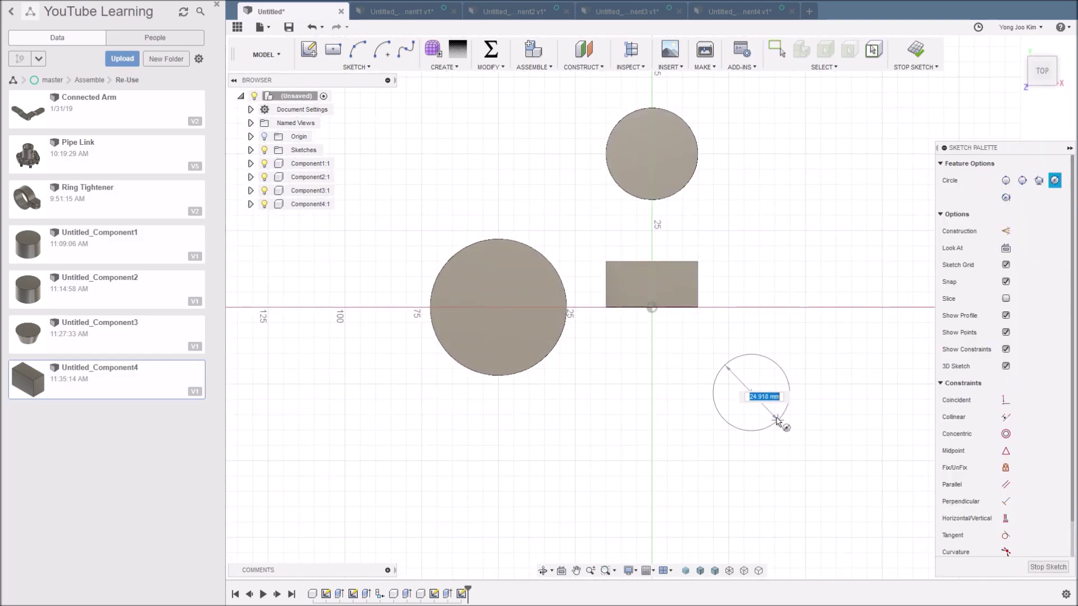
pyautogui.click(781, 424)
pyautogui.press('e')
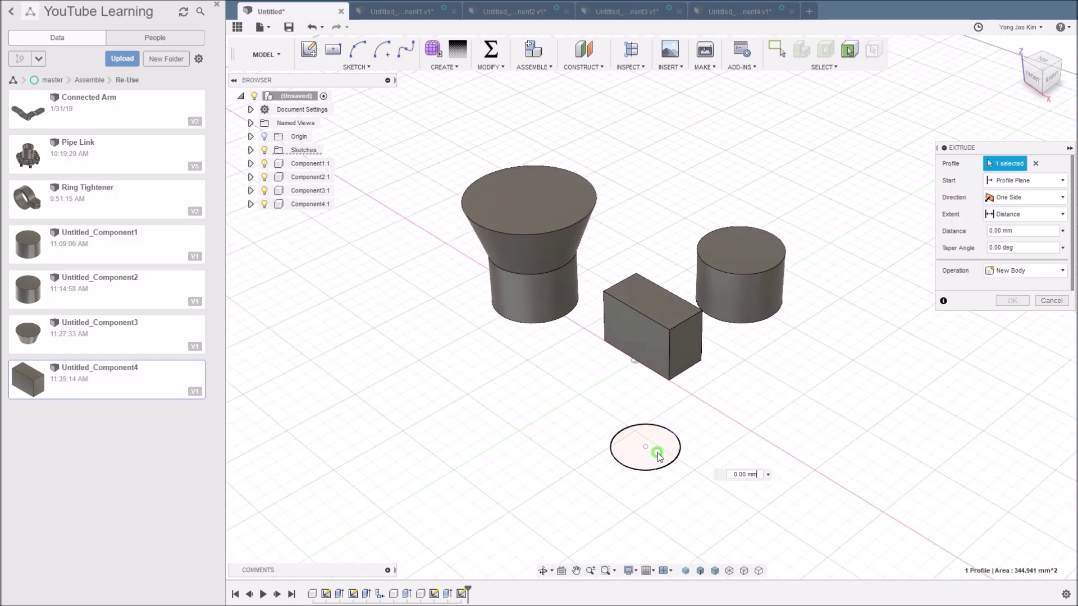
pyautogui.click(658, 453)
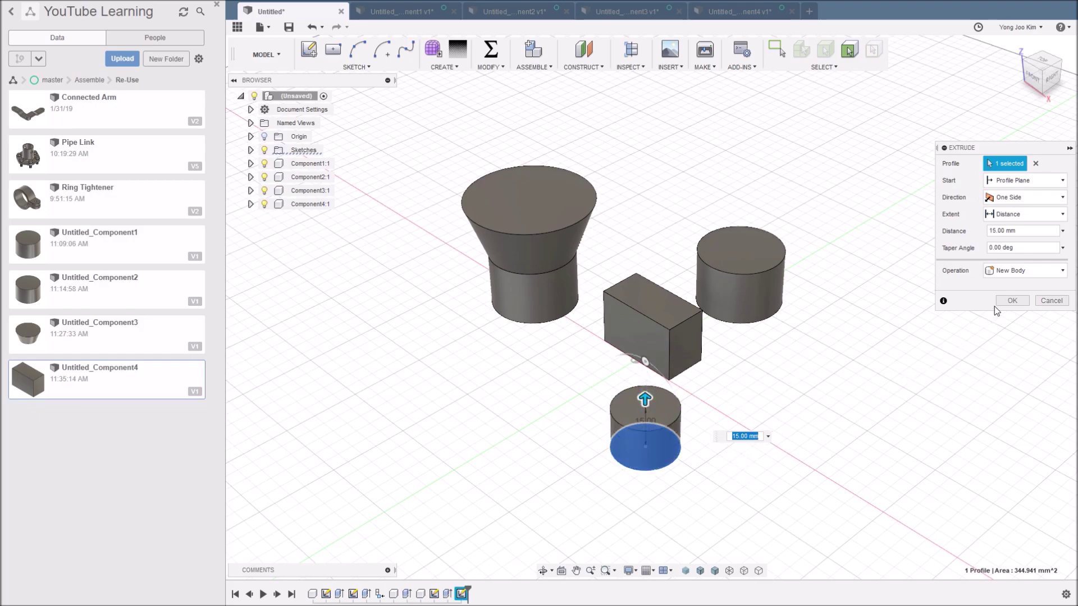
pyautogui.click(999, 302)
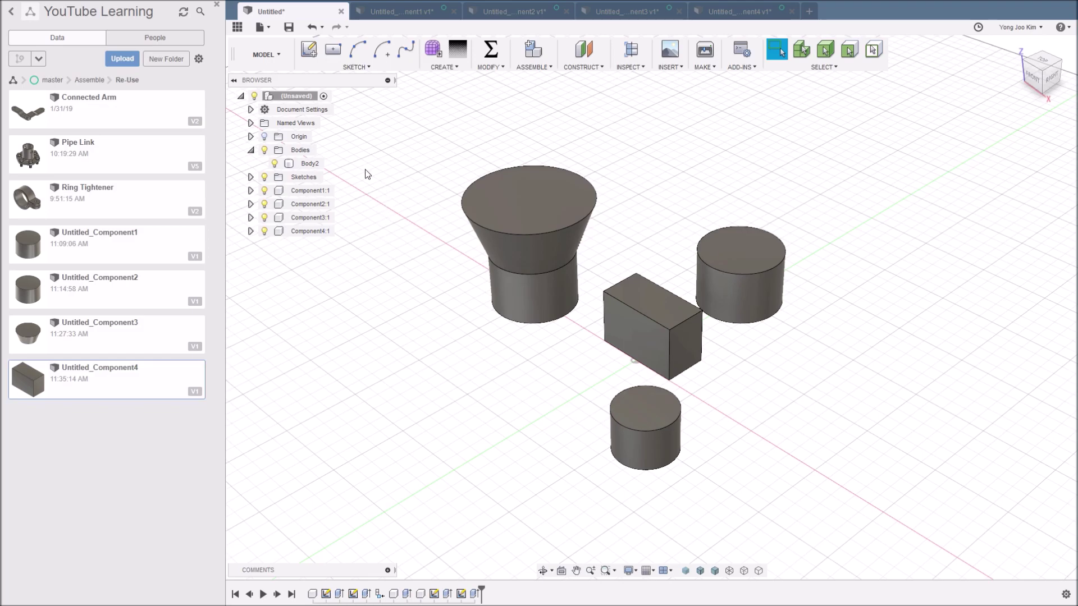
# - Convert Body2 into its own component, then undo that Component5:1
pyautogui.rightClick(316, 162)
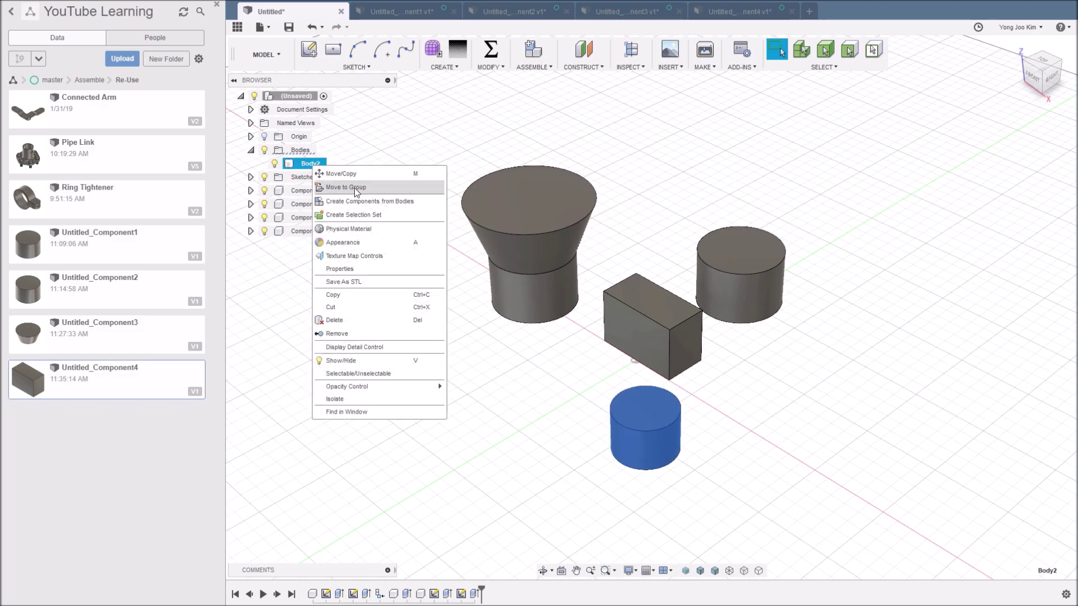
pyautogui.click(366, 202)
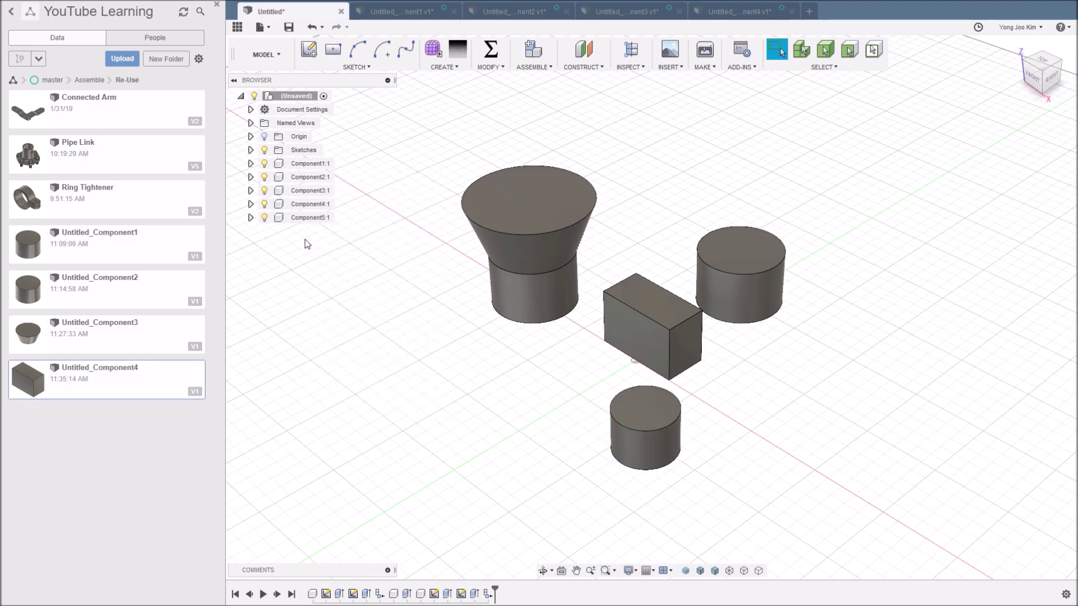
pyautogui.click(250, 217)
pyautogui.hotkey('ctrl', 'z')
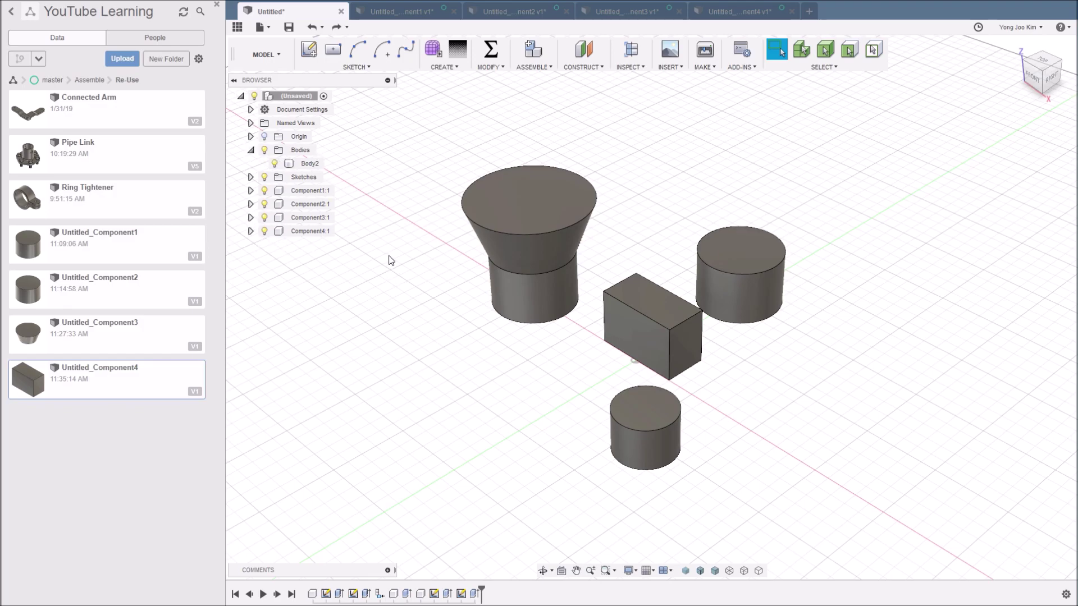
# - Create a new empty Component5:1 from the root and move Sketch2 into it
pyautogui.rightClick(304, 95)
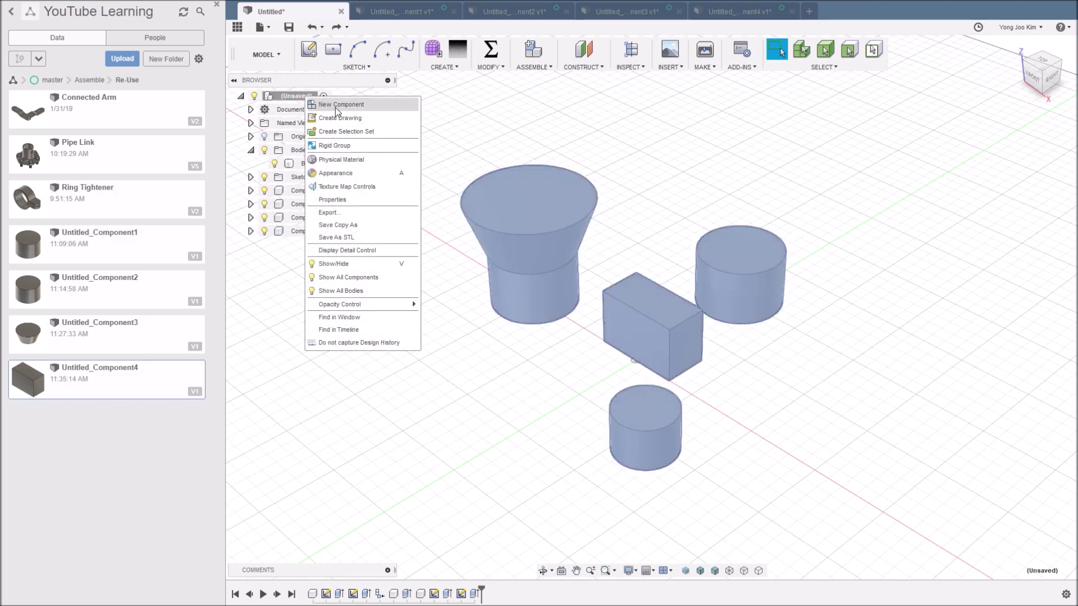
pyautogui.click(335, 107)
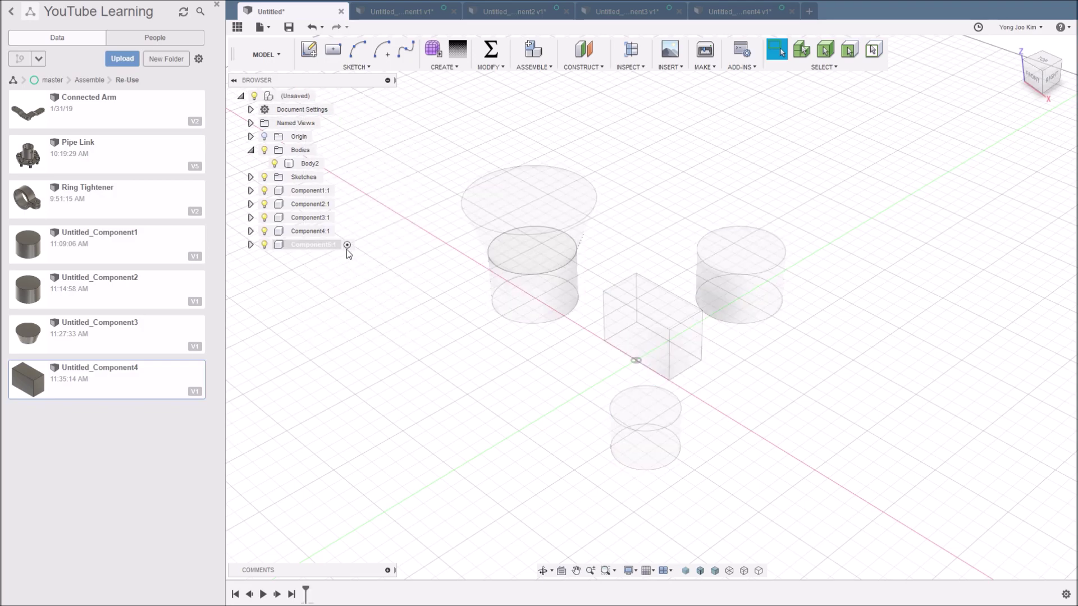
pyautogui.click(250, 177)
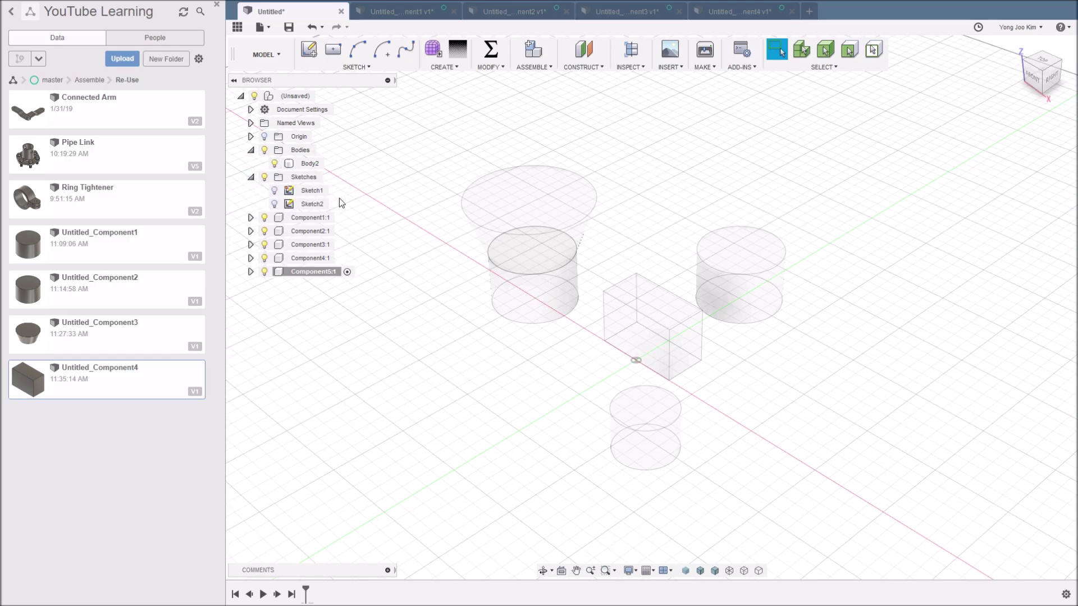
pyautogui.click(315, 204)
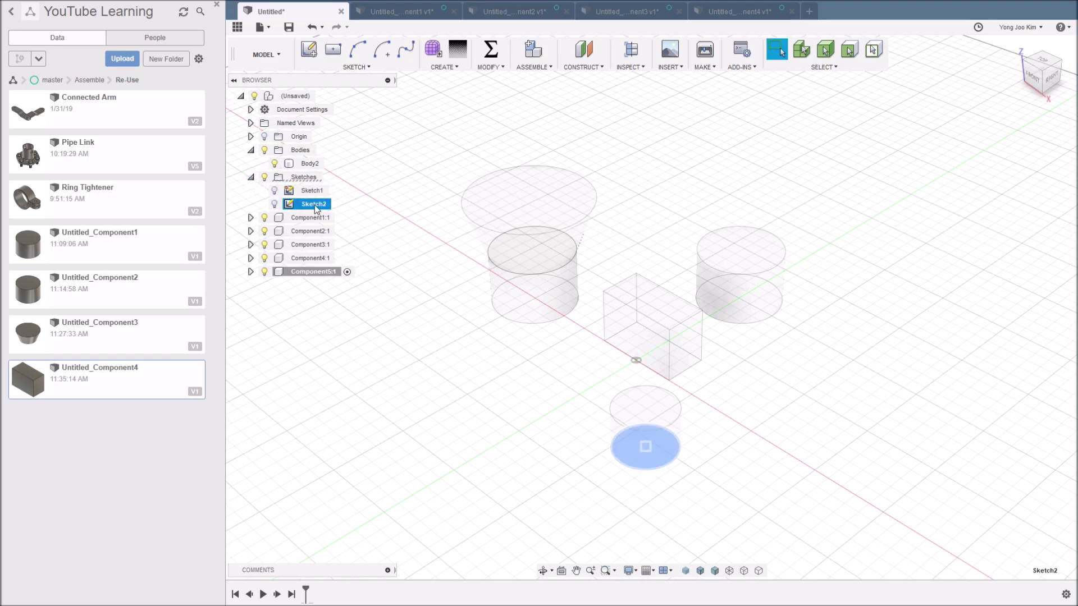
pyautogui.moveTo(315, 207); pyautogui.dragTo(319, 274)
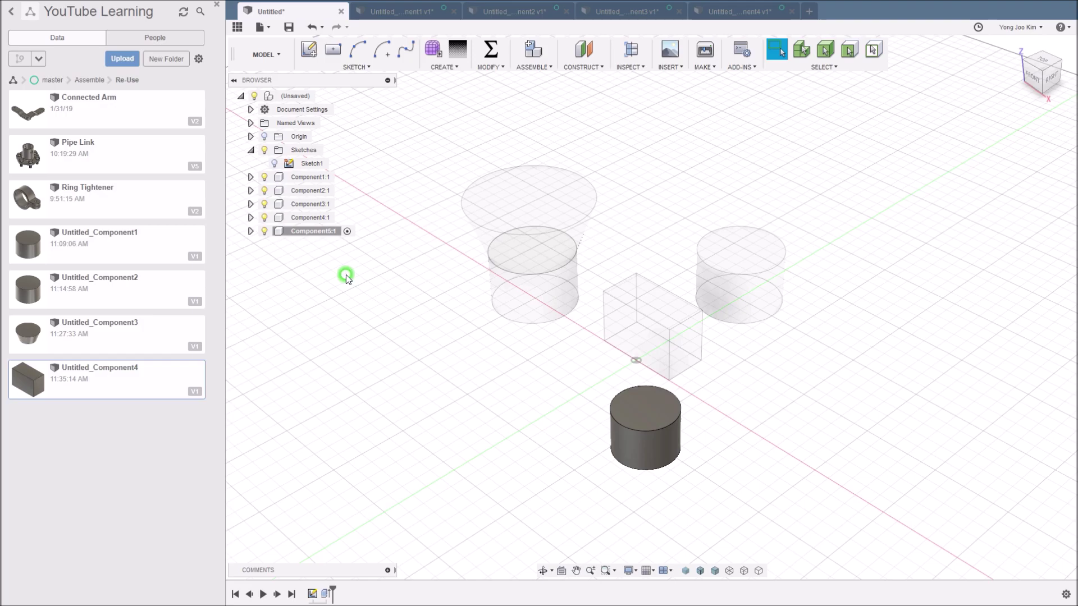
# - Expand Component5:1's Sketches and Bodies folders and make Sketch2 visible
pyautogui.click(251, 231)
pyautogui.click(261, 272)
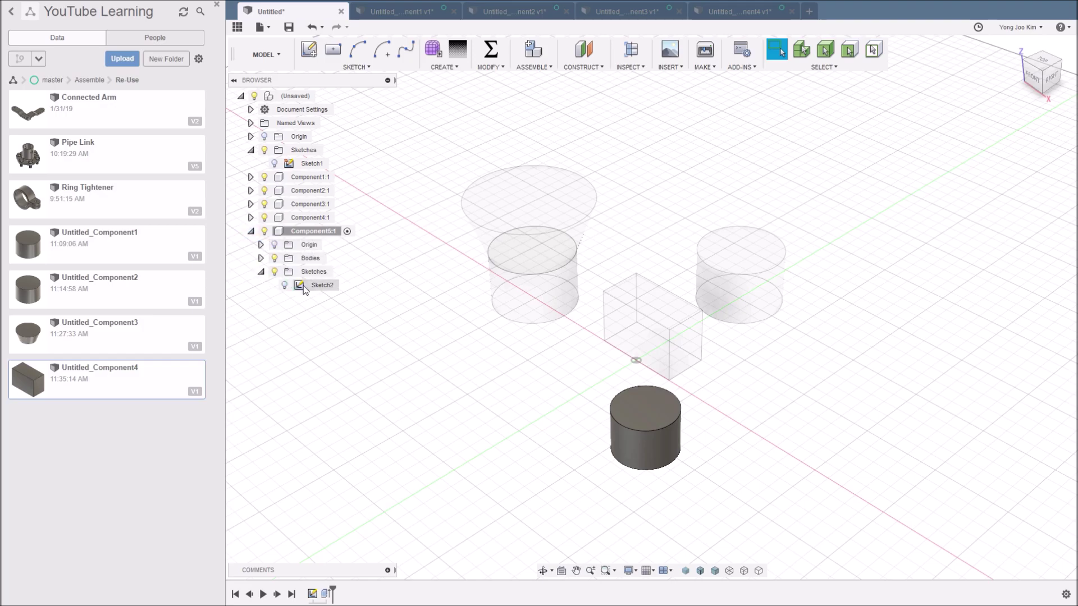
pyautogui.click(285, 285)
pyautogui.click(261, 258)
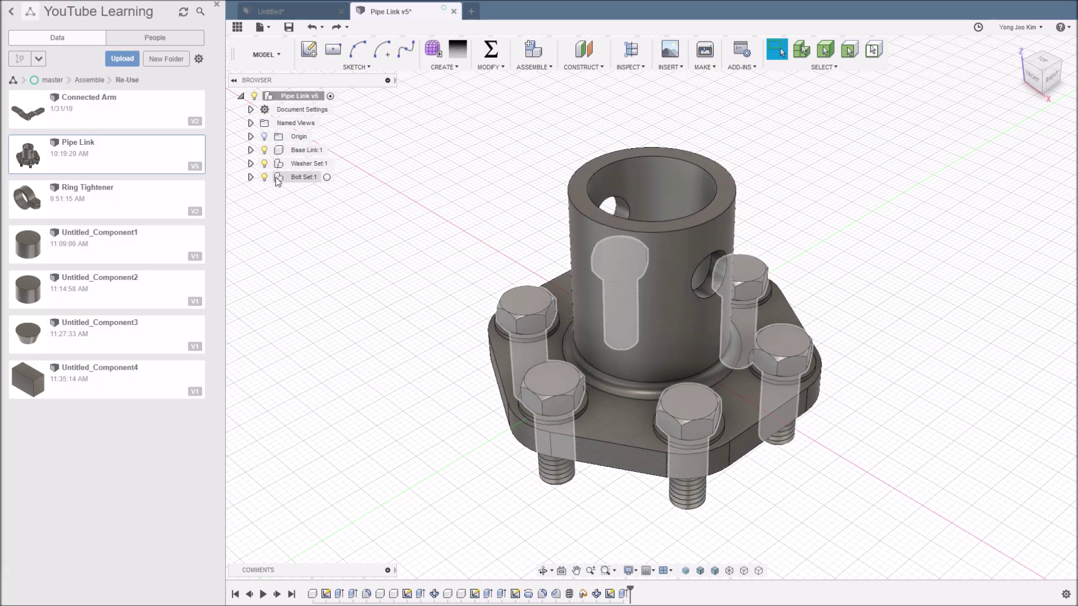
# - Expand Washer Set:1 and Bolt Set:1, briefly inspecting Washer:1 and Bolt:1
pyautogui.click(250, 164)
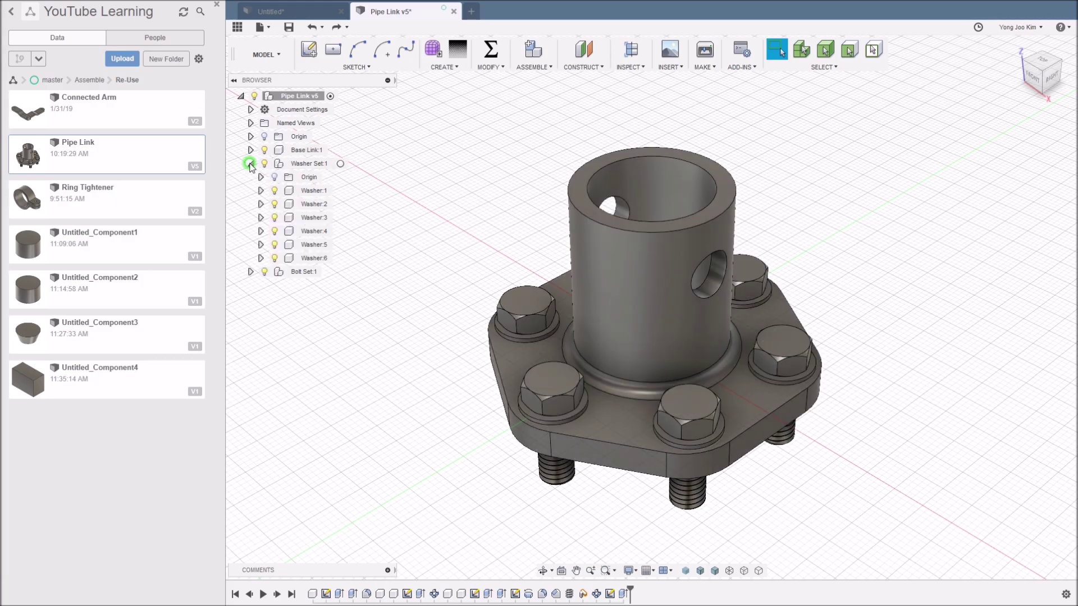
pyautogui.click(251, 272)
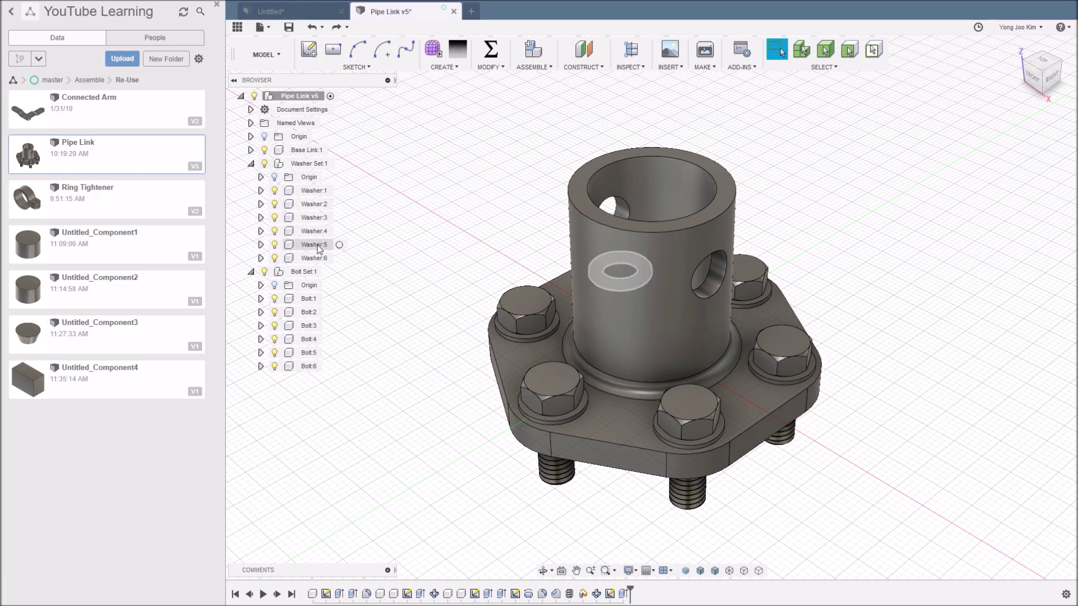
pyautogui.click(261, 190)
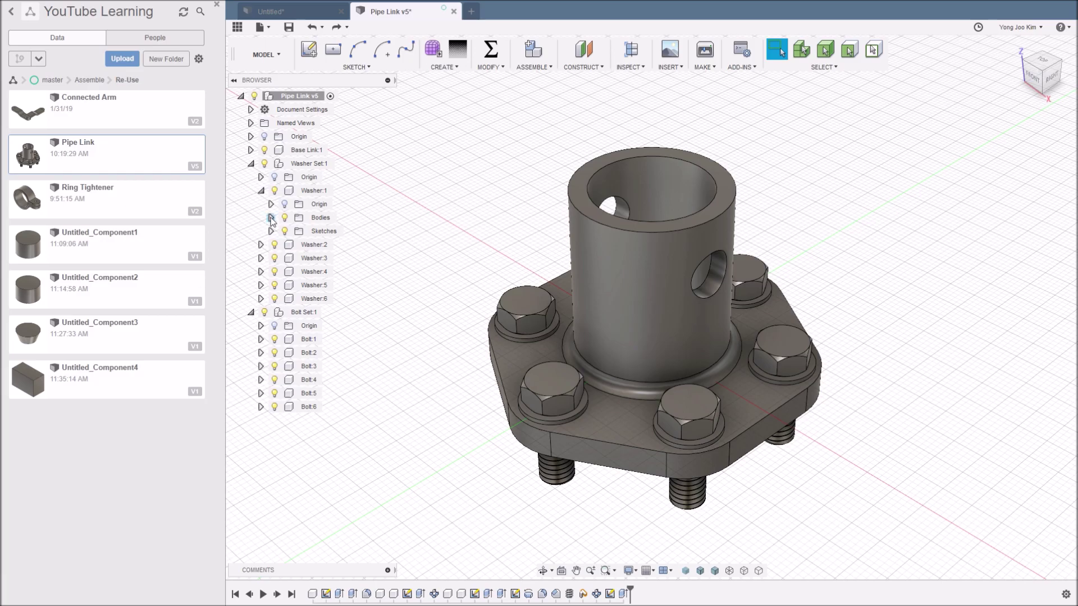
pyautogui.click(260, 340)
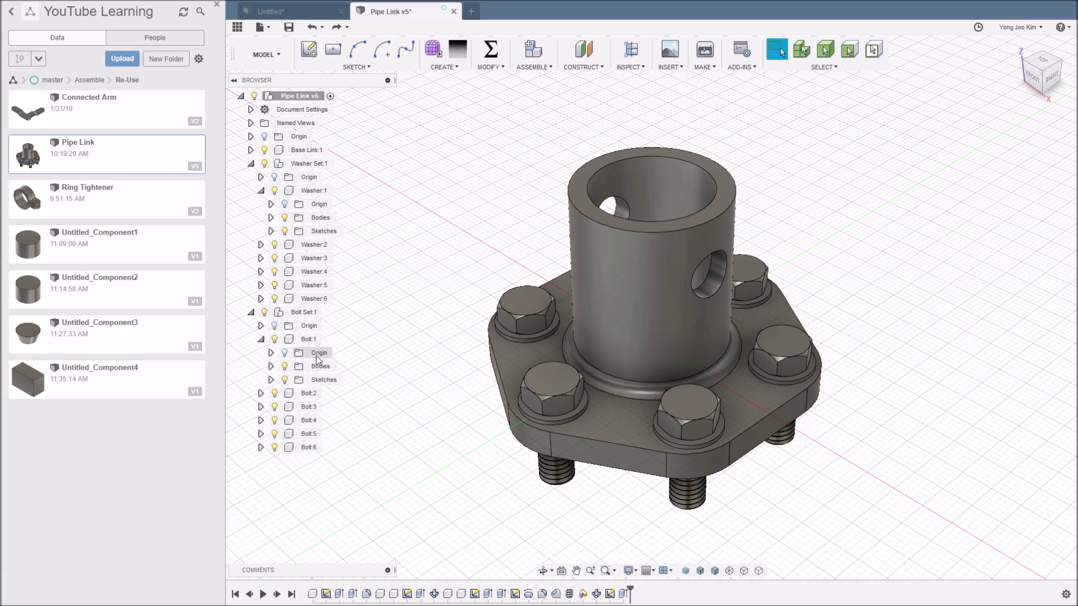
pyautogui.click(261, 339)
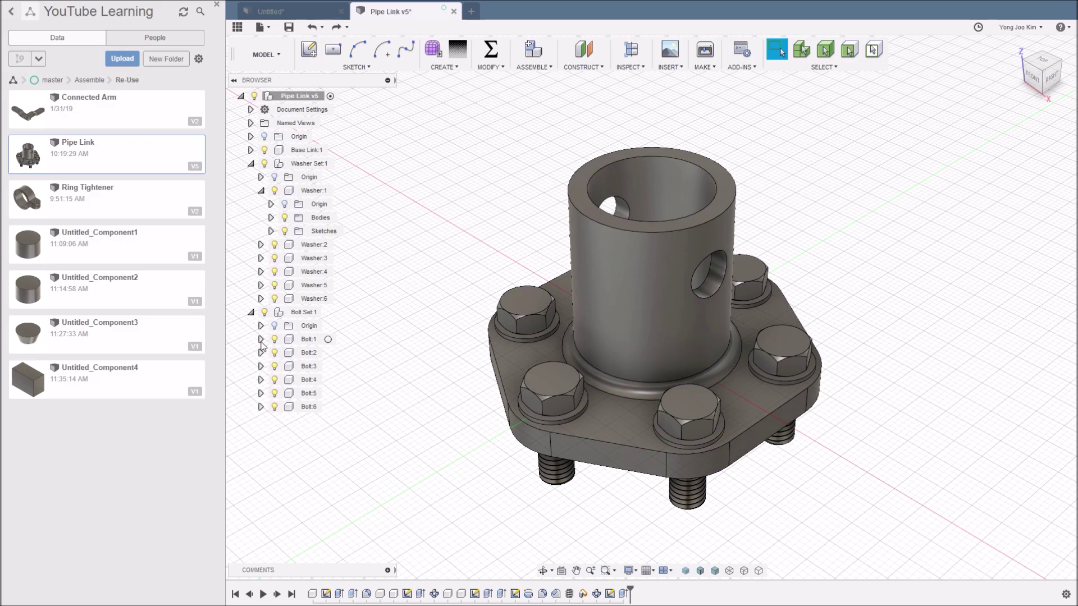
pyautogui.click(261, 192)
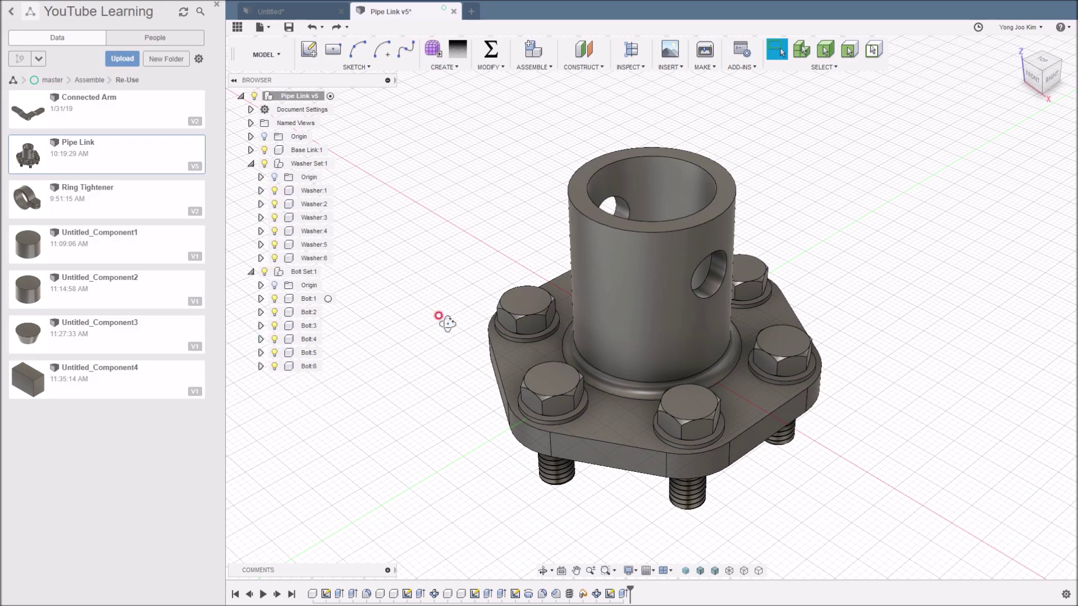
# - Orbit the assembly, pull a bolt and washer out of place, then revert their positions
pyautogui.moveTo(438, 316)
pyautogui.keyDown('shift'); pyautogui.mouseDown(button='middle')
pyautogui.moveTo(465, 232)
pyautogui.moveTo(448, 274)
pyautogui.moveTo(448, 329)
pyautogui.mouseUp(button='middle'); pyautogui.keyUp('shift')
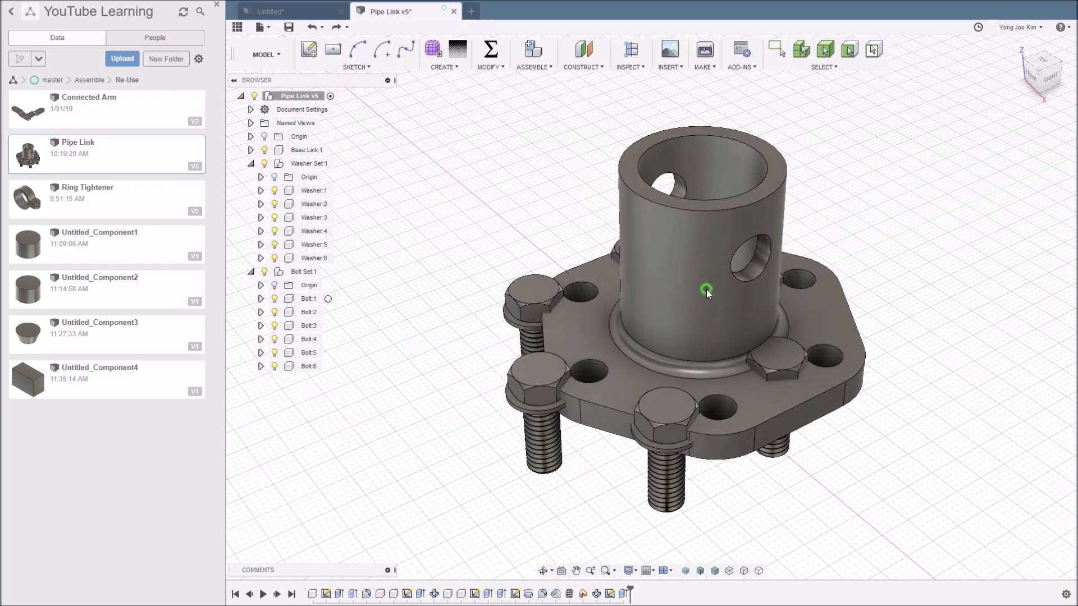
pyautogui.moveTo(638, 251); pyautogui.dragTo(541, 278)
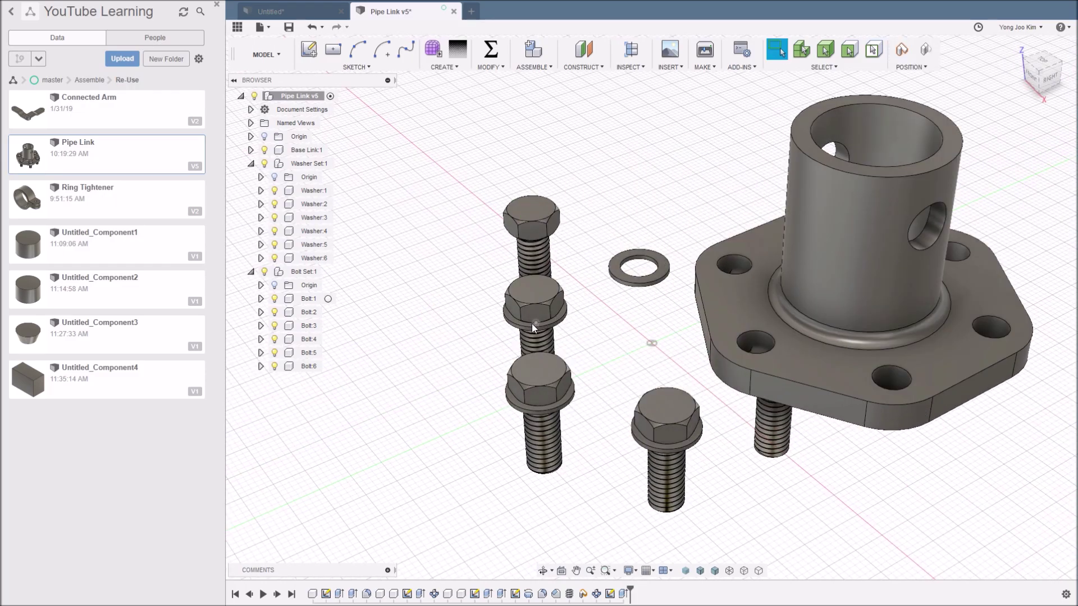
pyautogui.moveTo(532, 323); pyautogui.dragTo(421, 354)
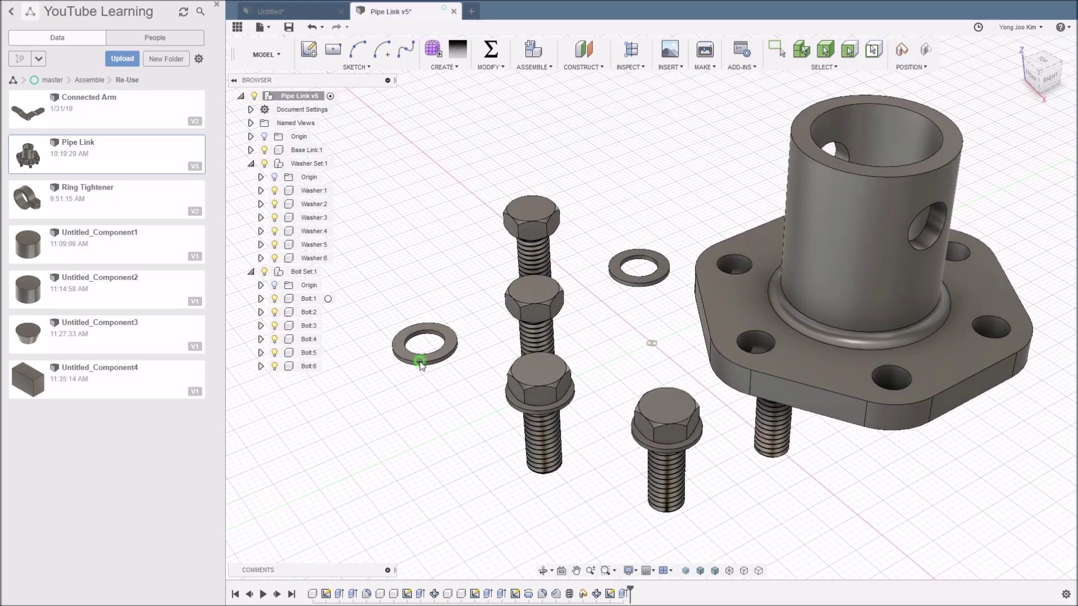
pyautogui.click(927, 51)
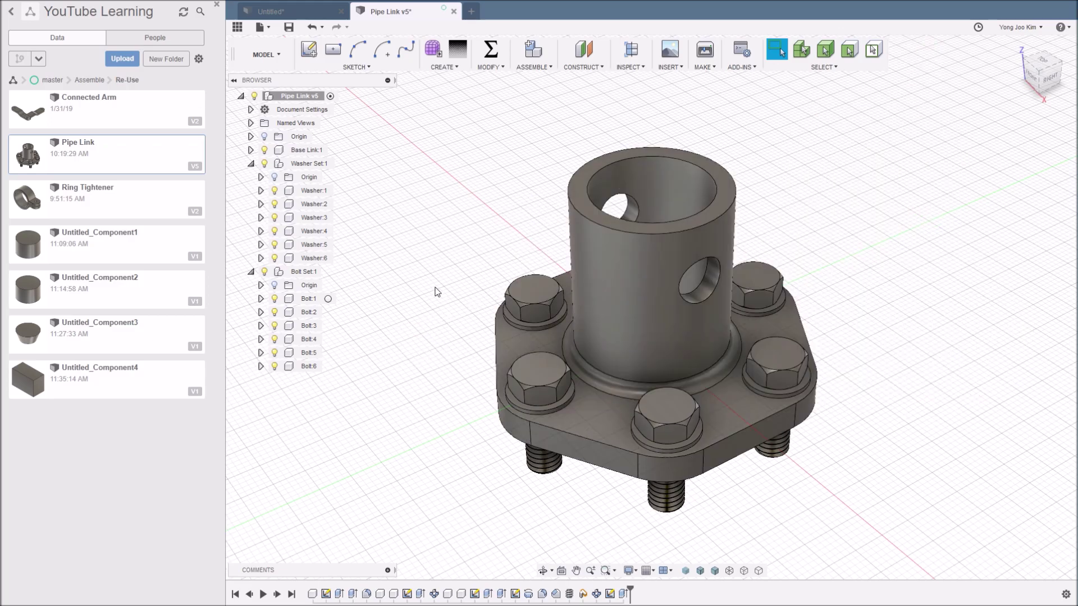
pyautogui.moveTo(430, 284); pyautogui.dragTo(480, 273, button='middle')
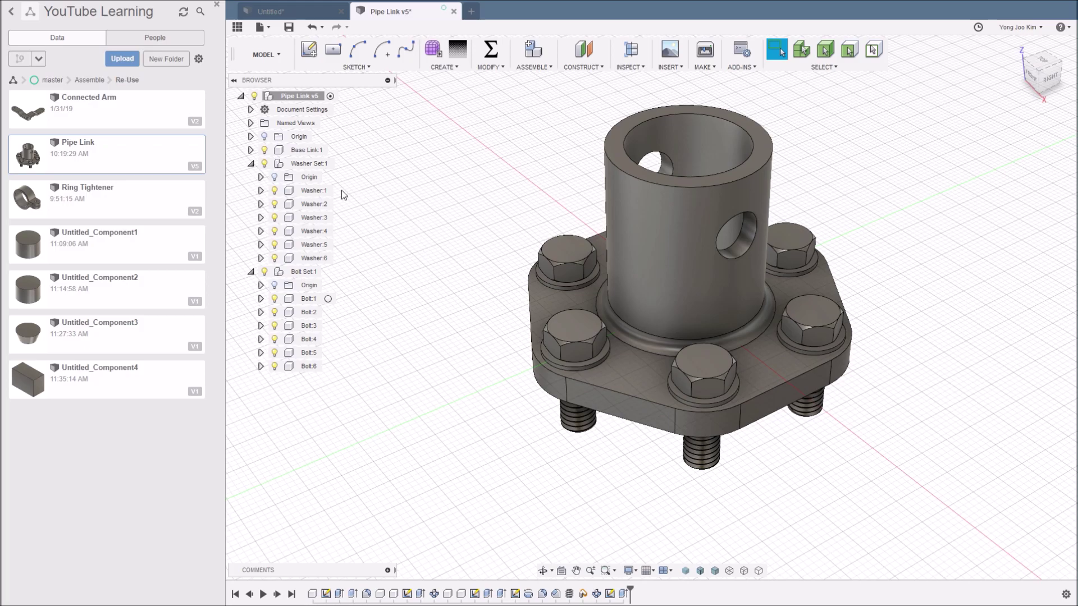
# - Select Washer:1 and Bolt:1 in the browser and review their right-click options
pyautogui.click(318, 190)
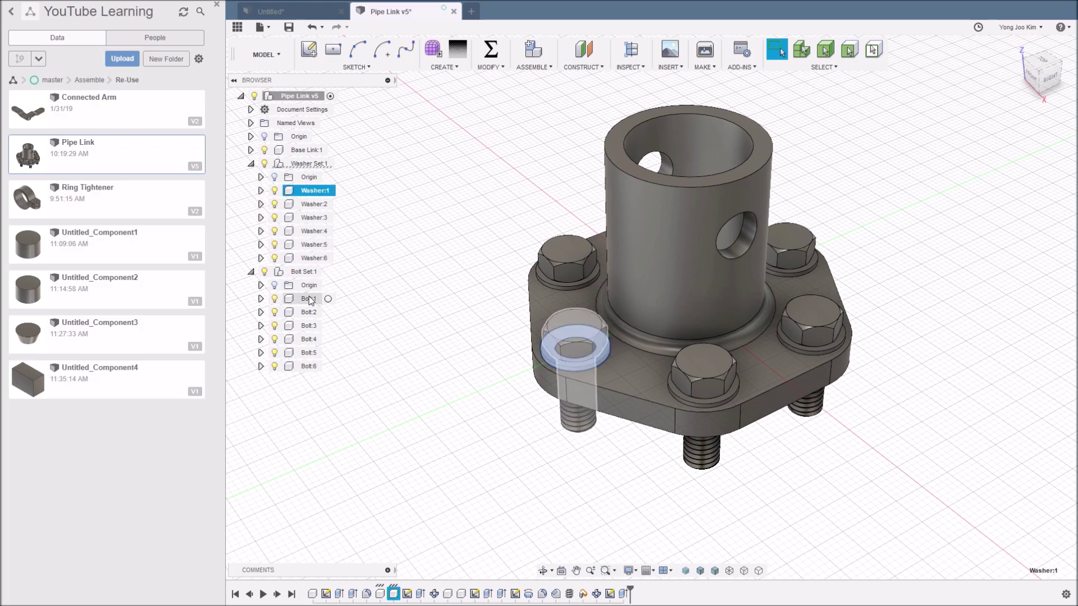
pyautogui.keyDown('ctrl'); pyautogui.click(310, 299); pyautogui.keyUp('ctrl')
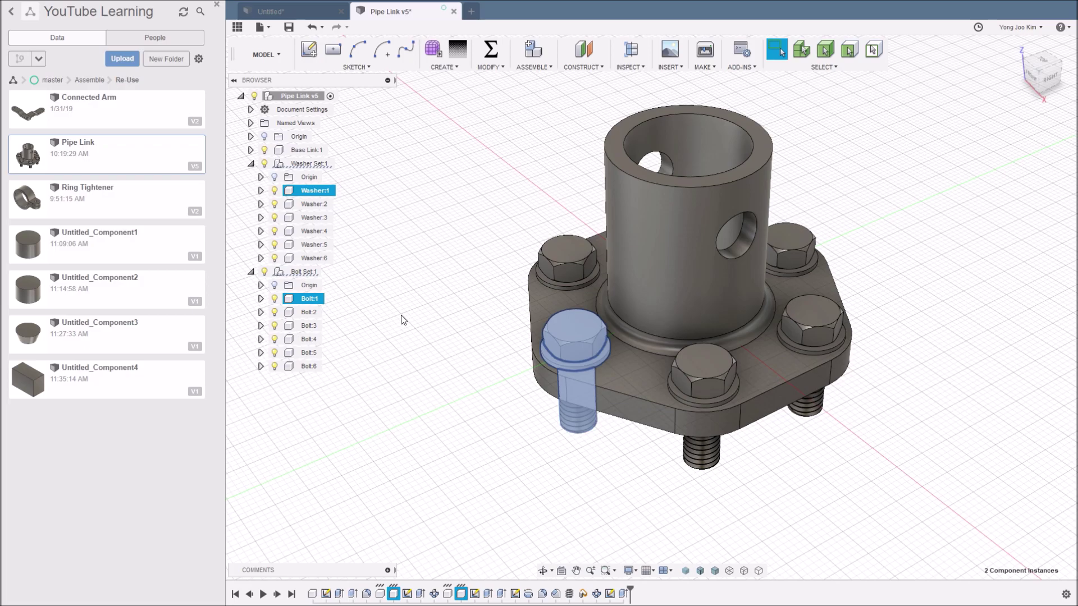
pyautogui.rightClick(325, 194)
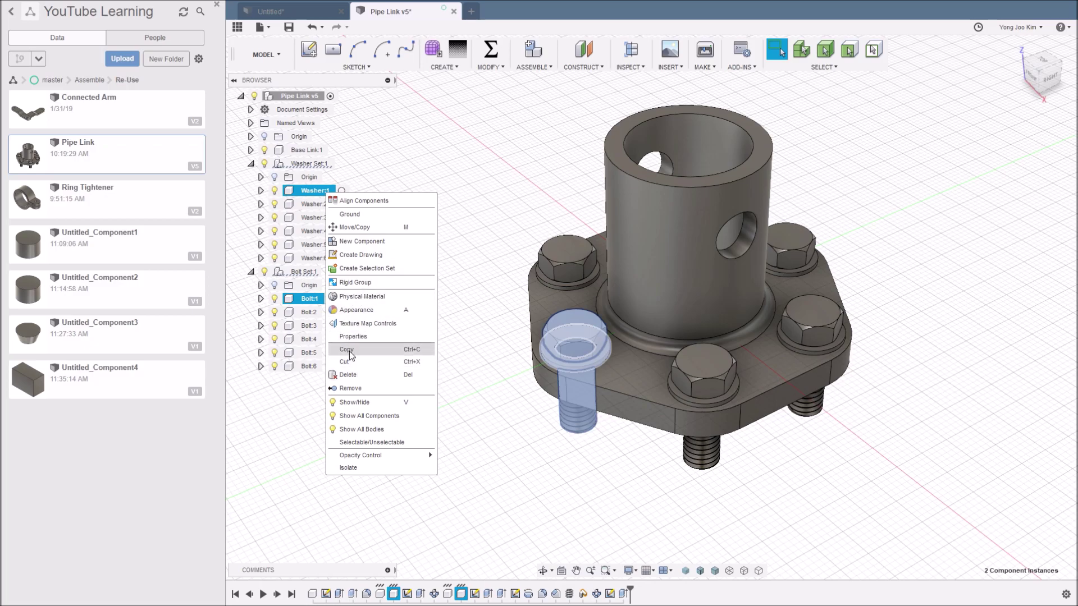
pyautogui.press('Escape')
pyautogui.click(457, 185)
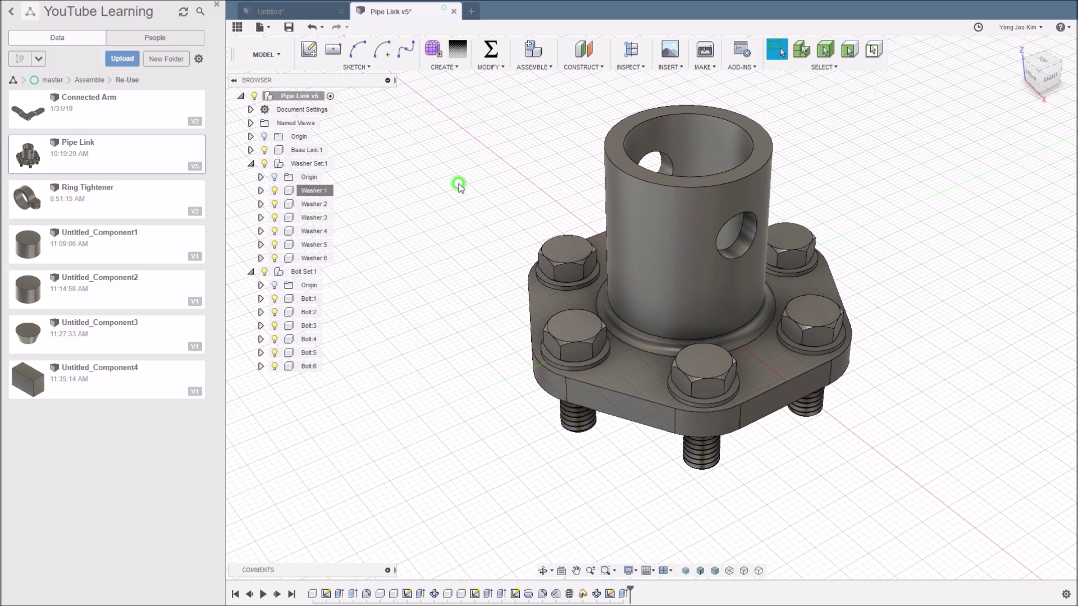
pyautogui.rightClick(324, 193)
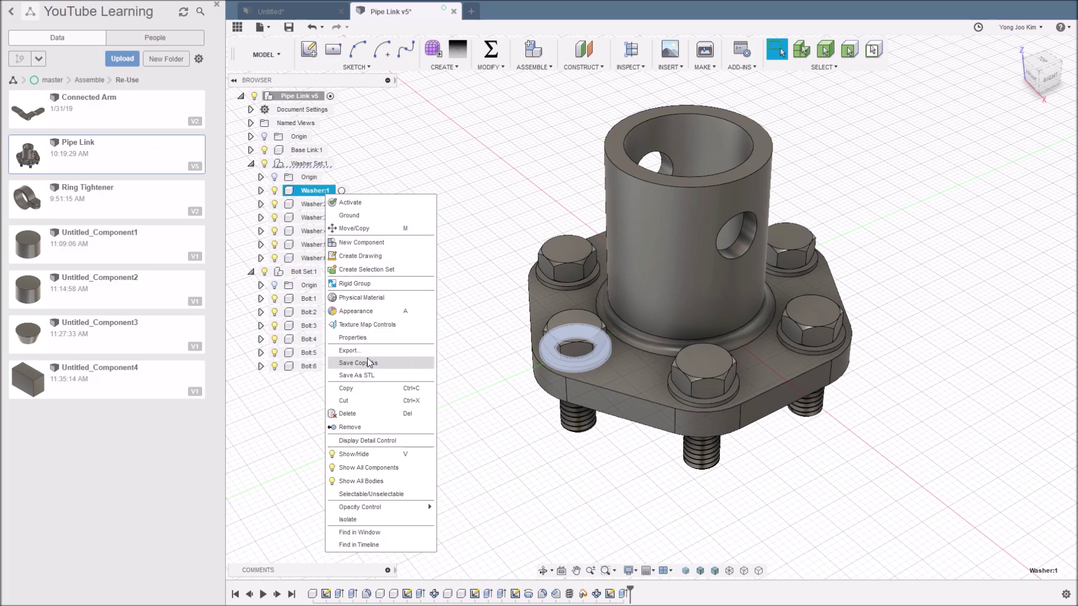
pyautogui.click(471, 259)
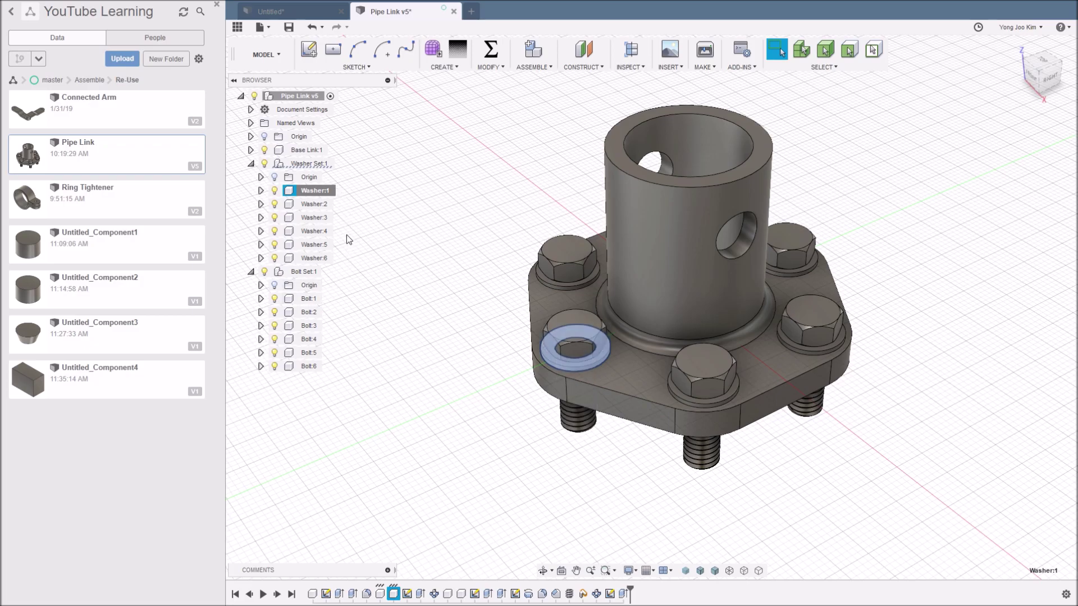
# - Reselect Washer:1 together with Bolt:1, then clear the selection
pyautogui.click(381, 308)
pyautogui.click(331, 191)
pyautogui.keyDown('ctrl'); pyautogui.click(310, 299); pyautogui.keyUp('ctrl')
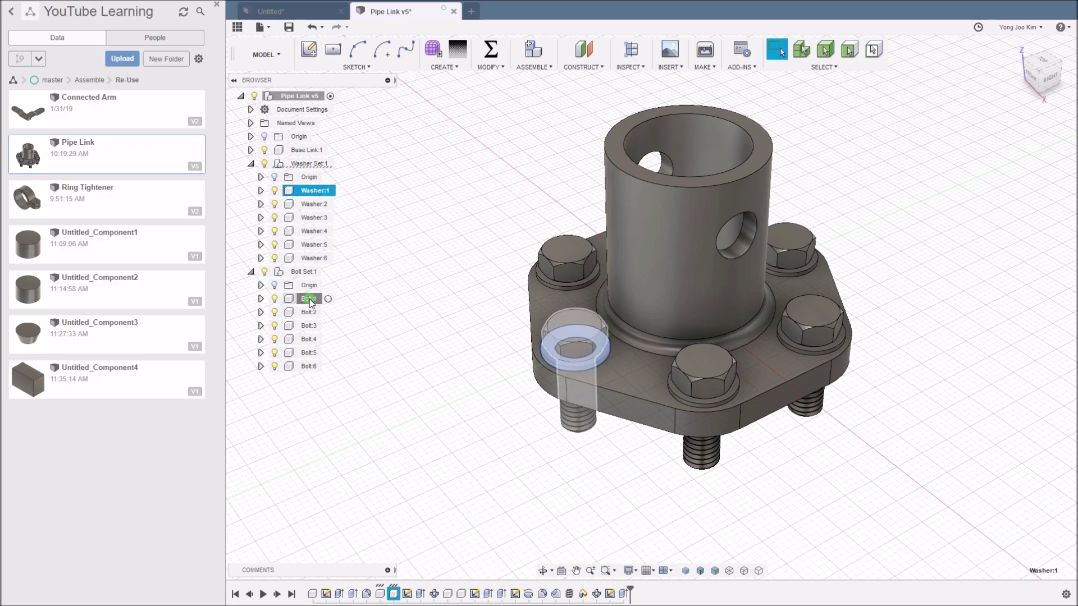
pyautogui.click(388, 310)
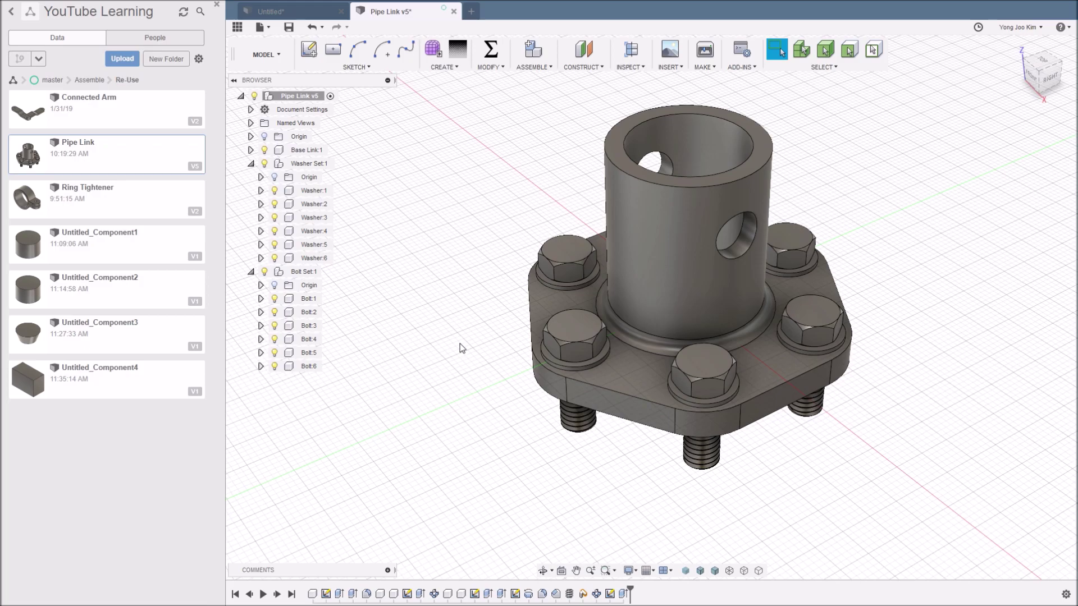
# - Switch to Select Component Priority and window-select the front bolt with its washer
pyautogui.click(801, 51)
pyautogui.click(551, 368)
pyautogui.moveTo(502, 303); pyautogui.dragTo(642, 485)
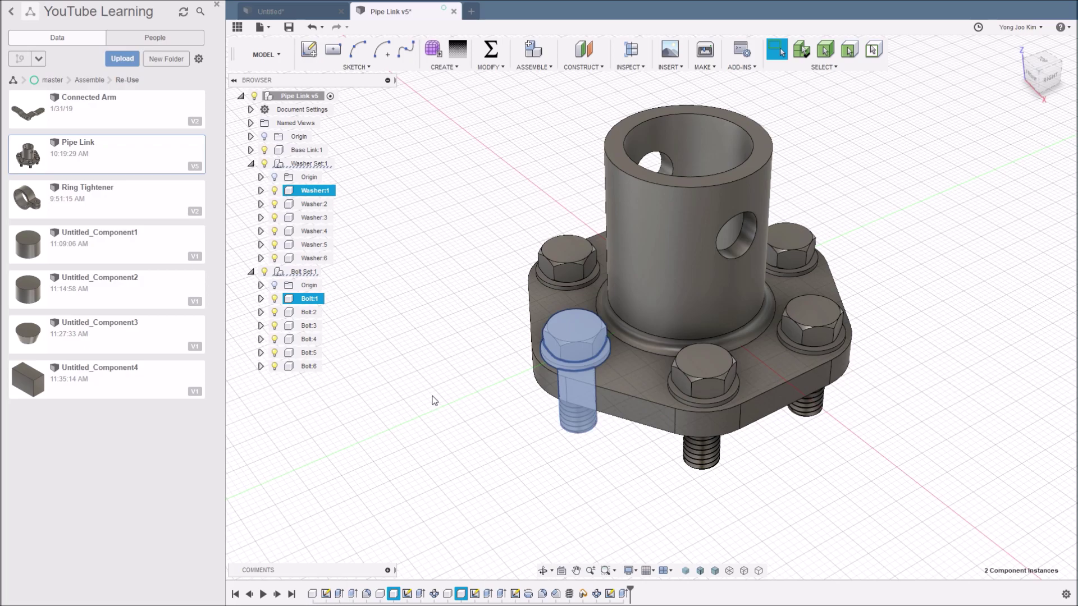
# - Copy and paste the bolt and washer, moving the duplicate -14 mm in Y
pyautogui.hotkey('ctrl', 'c')
pyautogui.hotkey('ctrl', 'v')
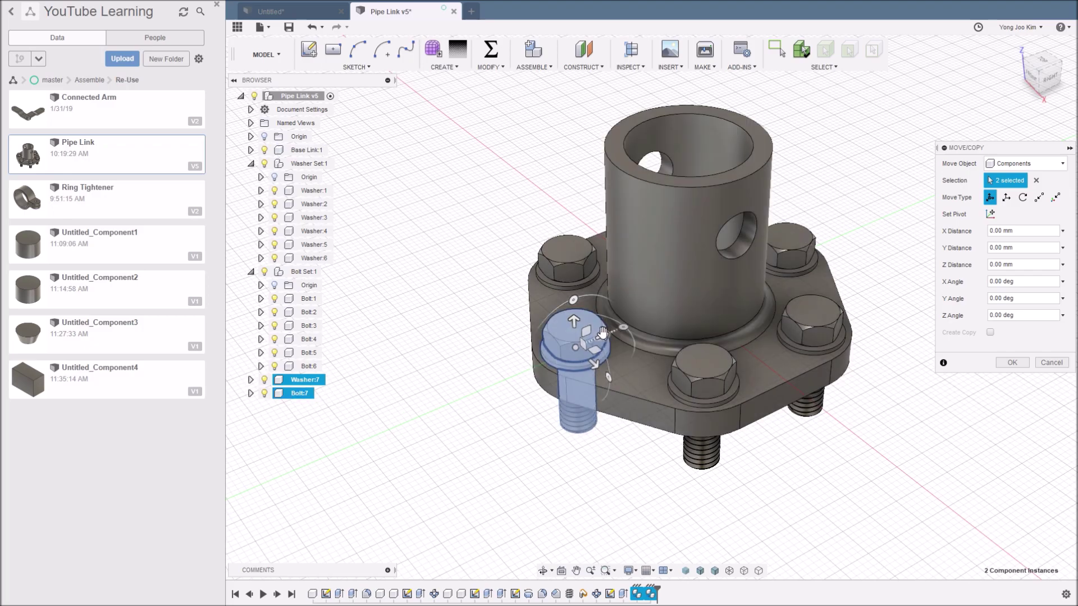
pyautogui.moveTo(602, 336); pyautogui.dragTo(523, 356)
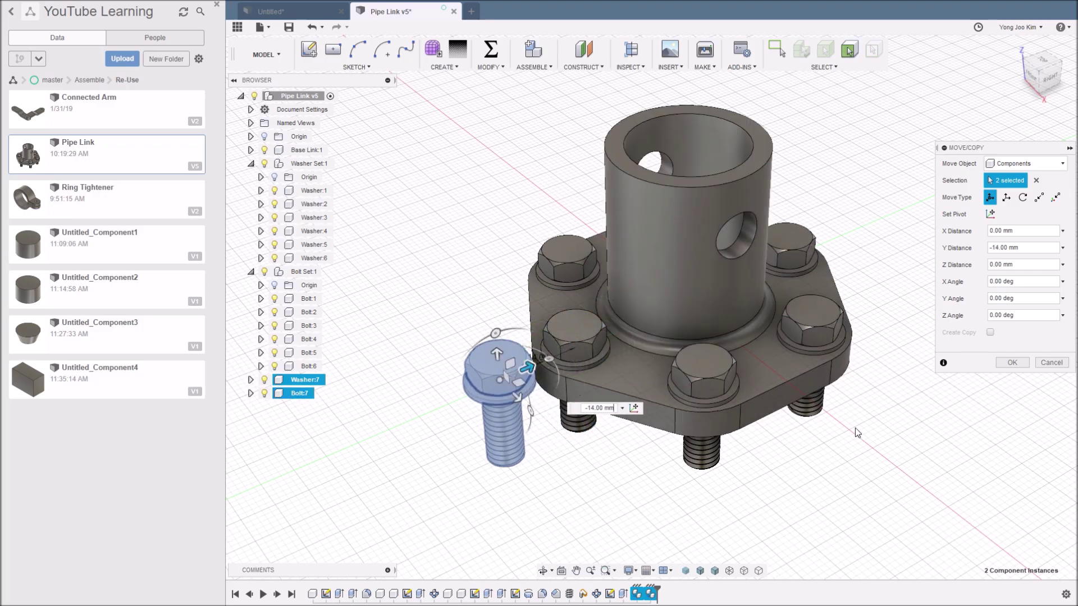
pyautogui.click(1008, 364)
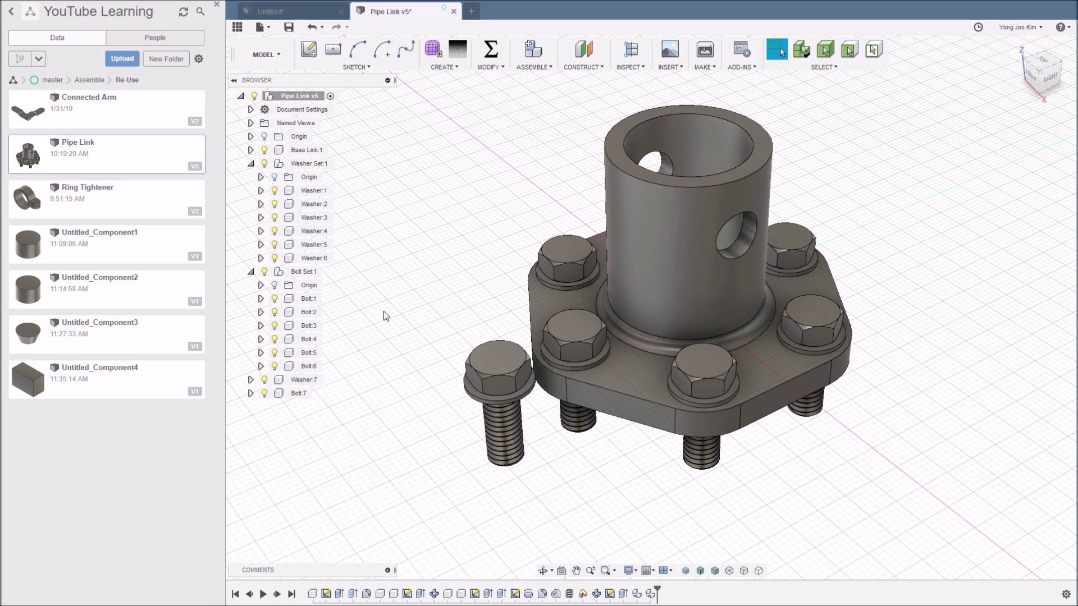
# - Create a new Component7:1 under the root and move Washer:7 and Bolt:7 into it
pyautogui.rightClick(323, 98)
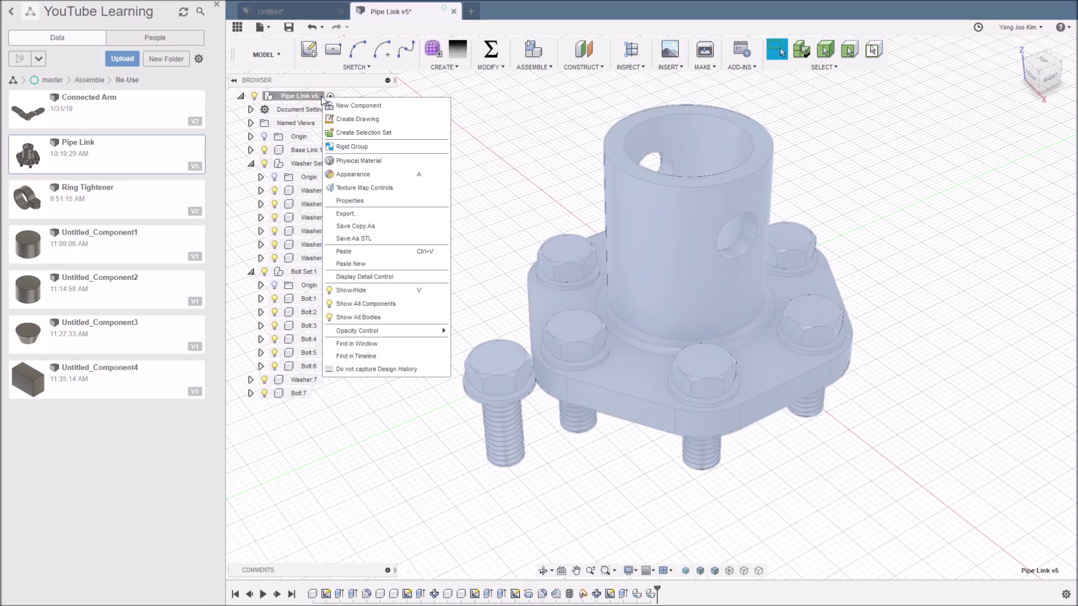
pyautogui.click(362, 106)
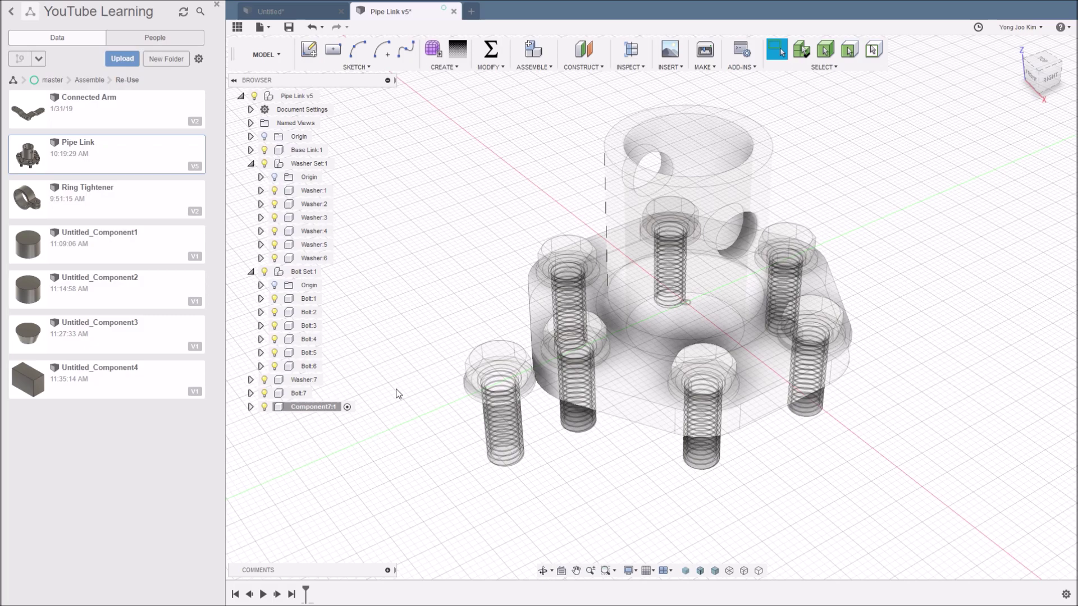
pyautogui.click(313, 380)
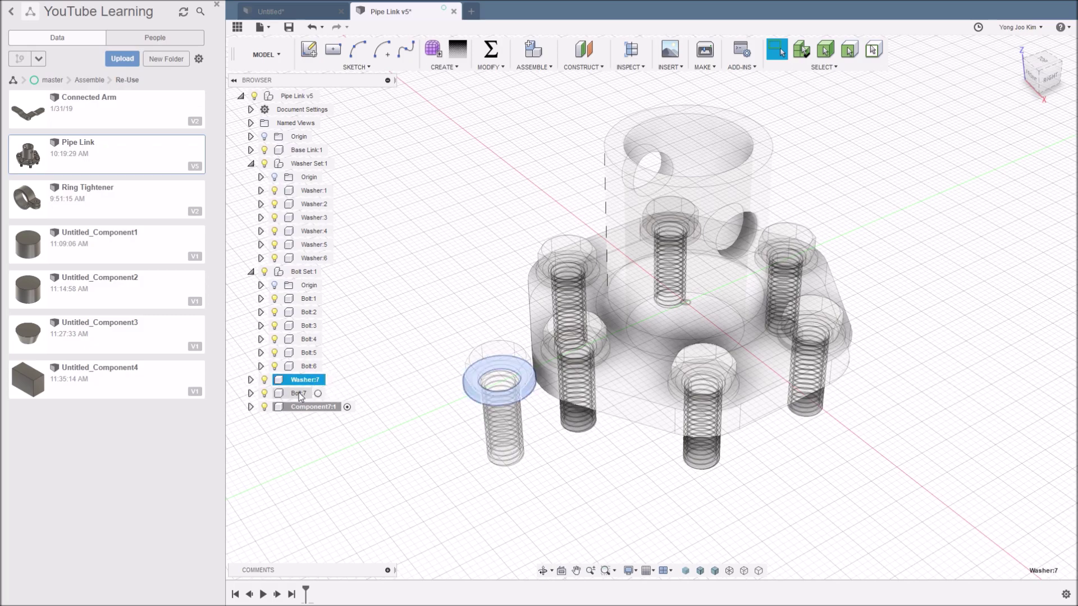
pyautogui.keyDown('shift'); pyautogui.click(300, 394); pyautogui.keyUp('shift')
pyautogui.moveTo(299, 393); pyautogui.dragTo(312, 406)
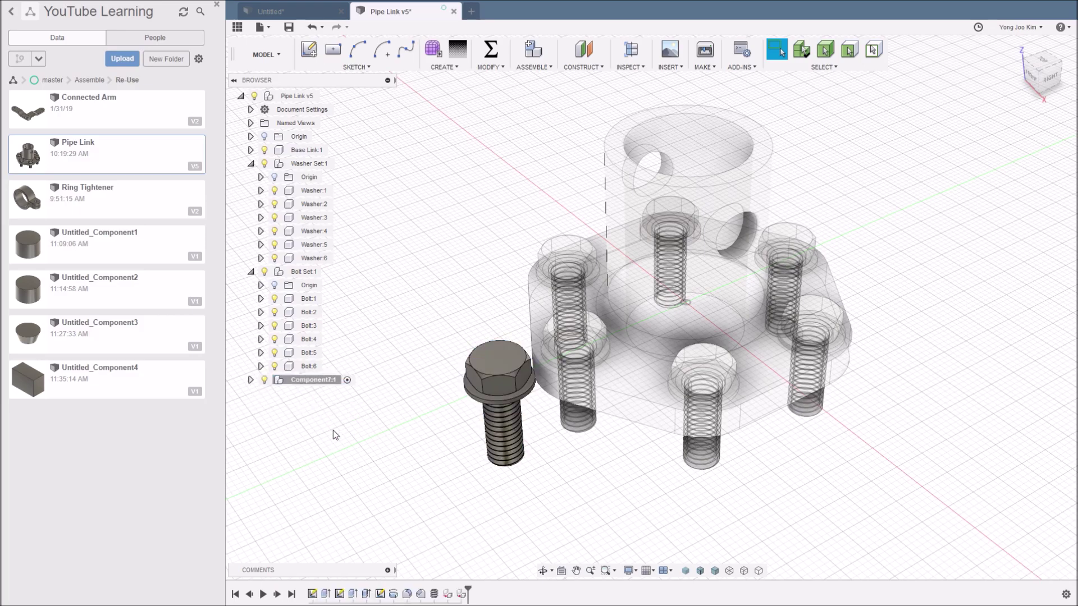
pyautogui.click(251, 380)
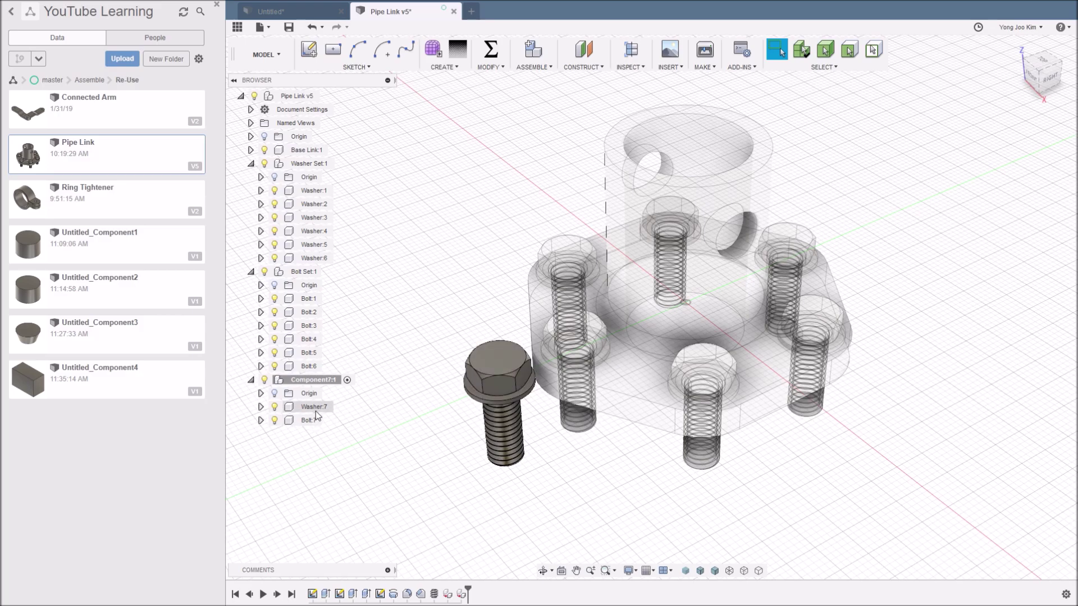
# - Save a copy of Component7:1 named 'Bolt and Washer'
pyautogui.rightClick(330, 381)
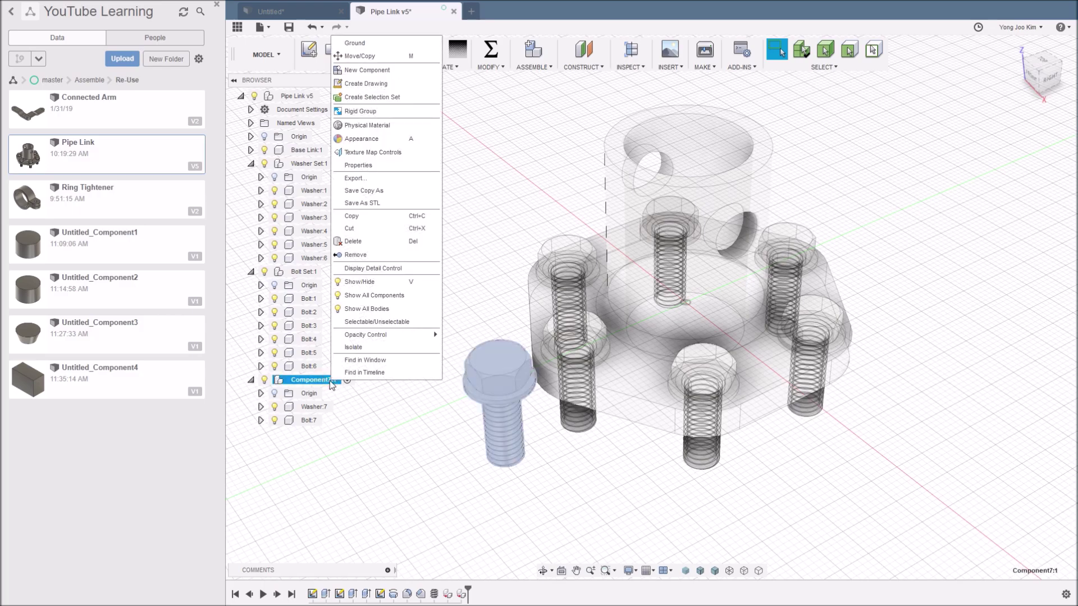
pyautogui.click(398, 197)
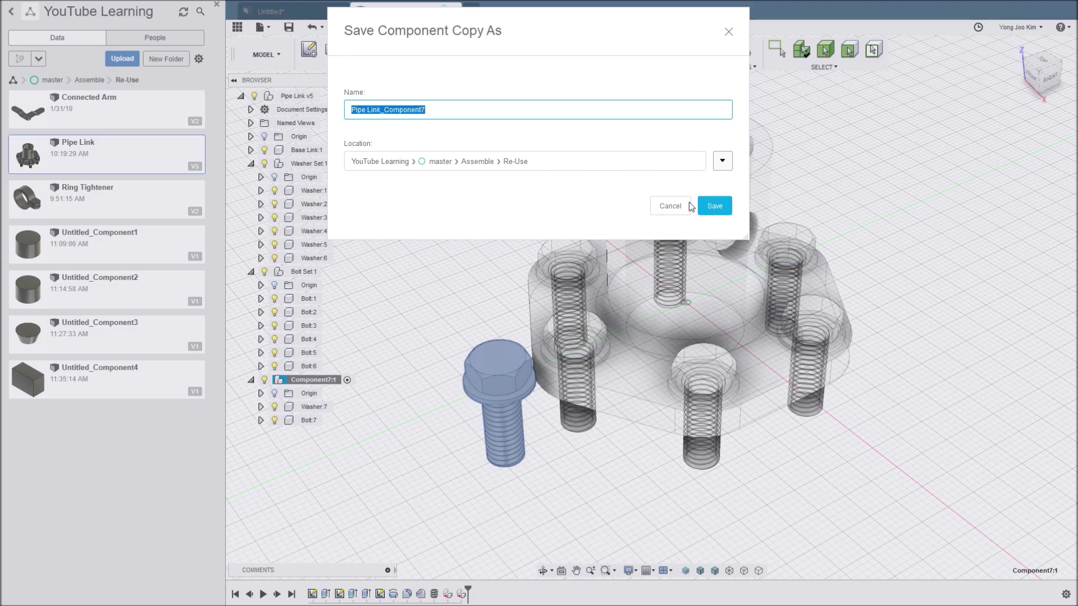
pyautogui.write('Bolt and Washer')
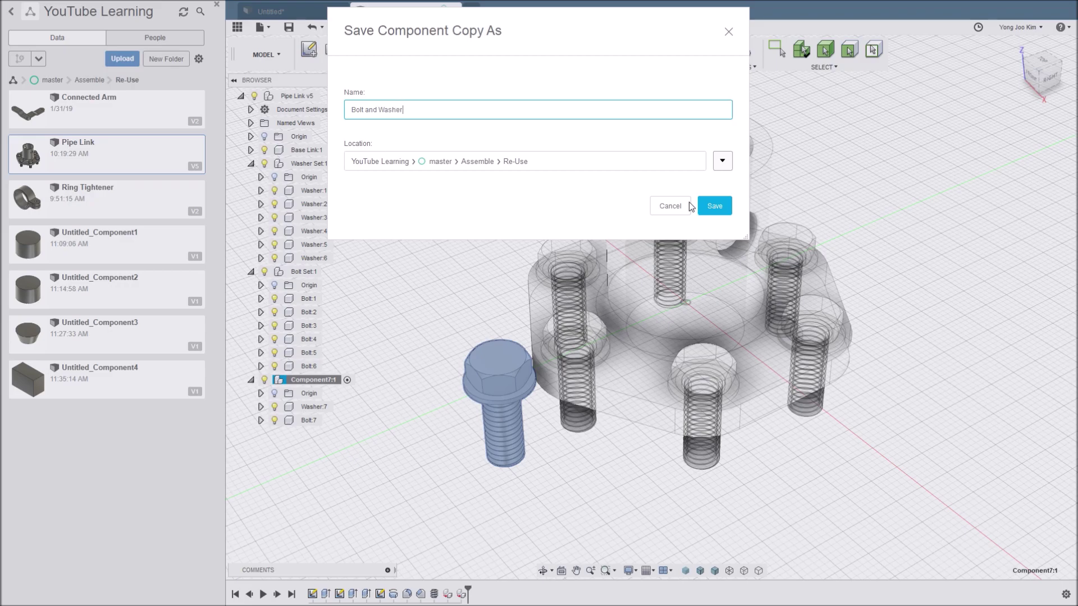
pyautogui.press('Return')
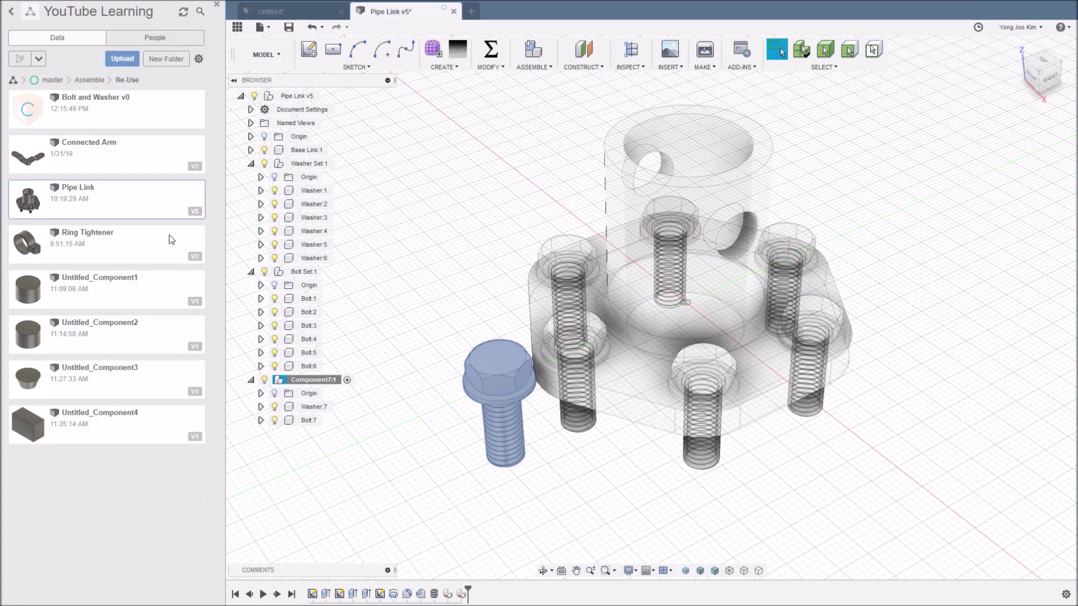
# - Open the Bolt and Washer design from the Data panel
pyautogui.rightClick(132, 107)
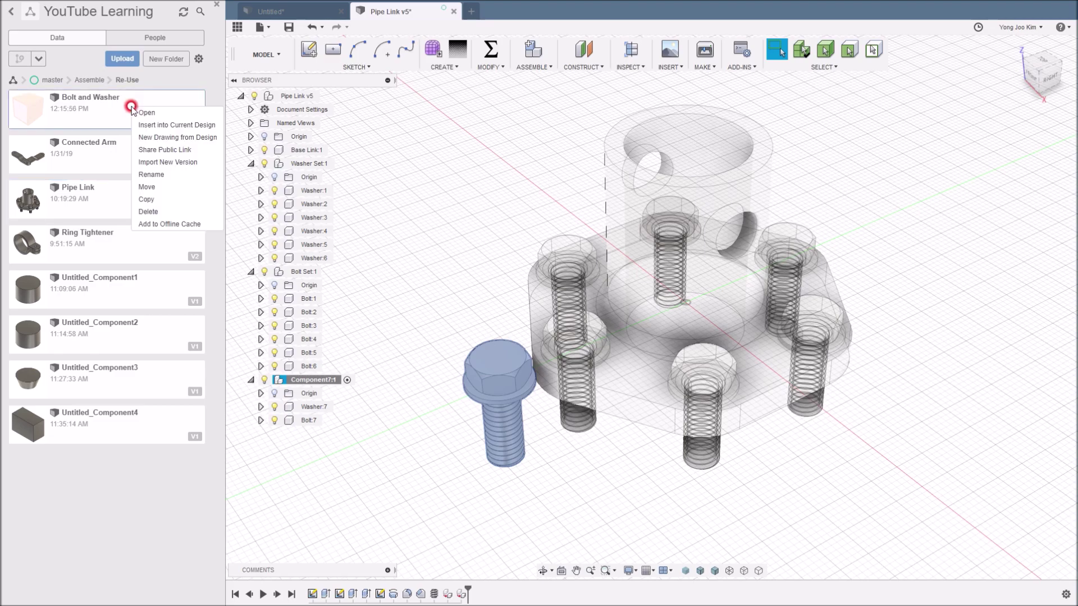
pyautogui.click(153, 115)
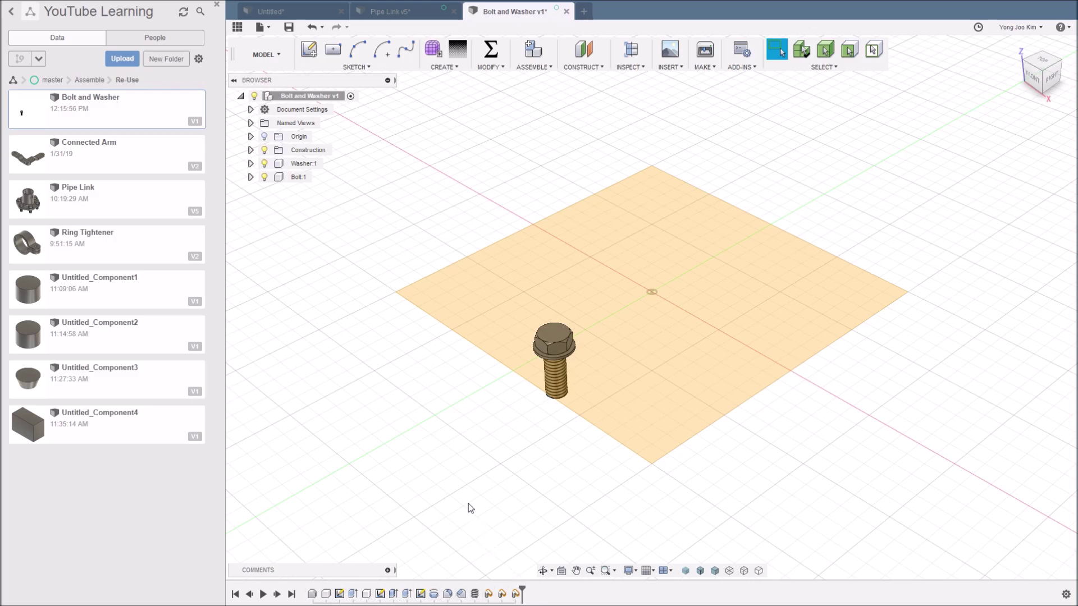
pyautogui.click(493, 55)
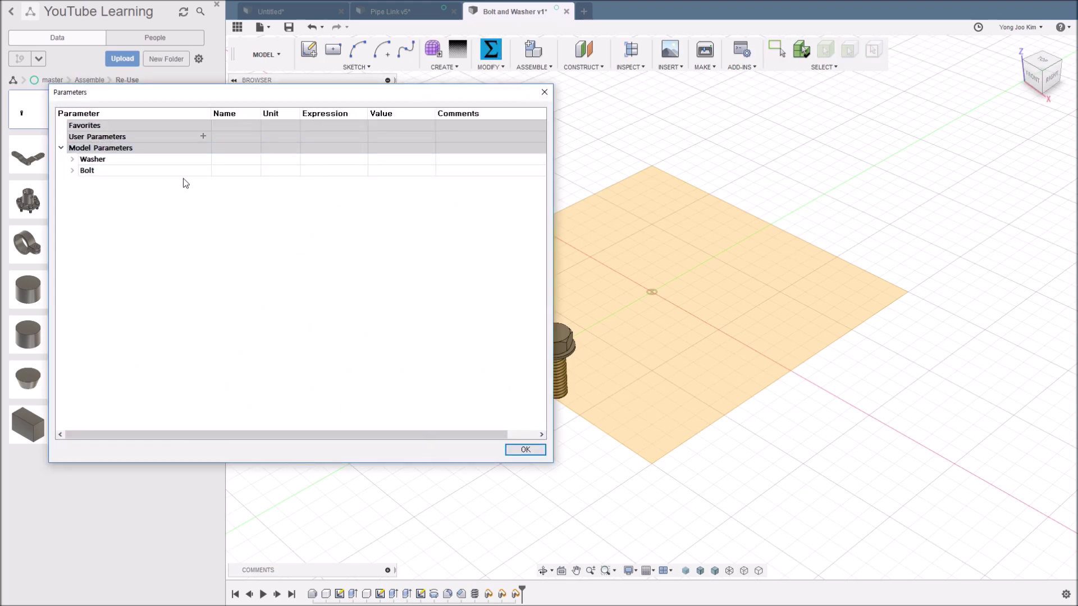
pyautogui.click(72, 159)
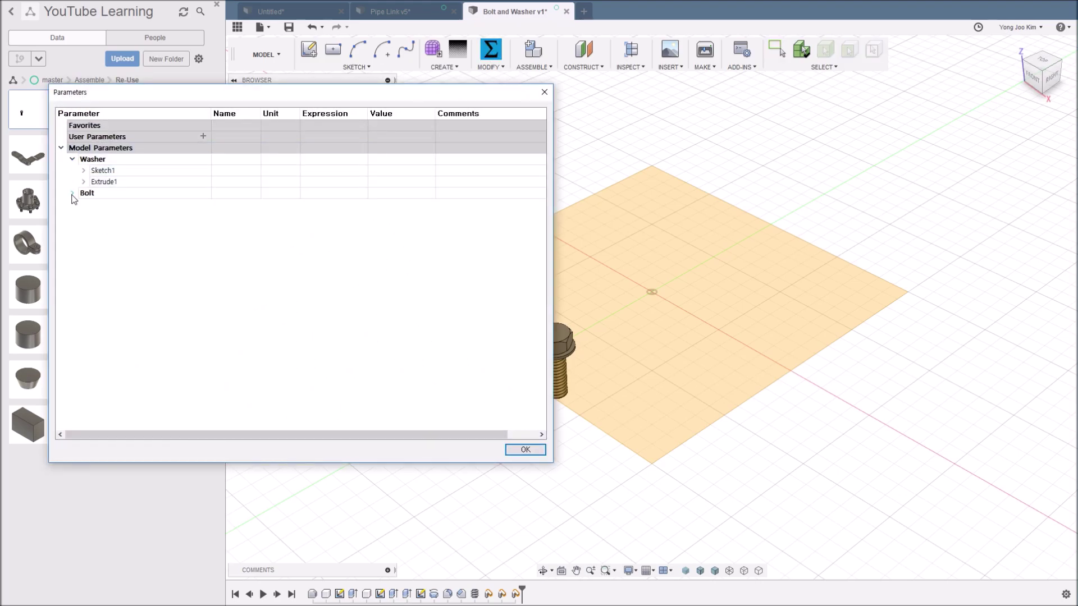
pyautogui.click(73, 193)
pyautogui.click(83, 171)
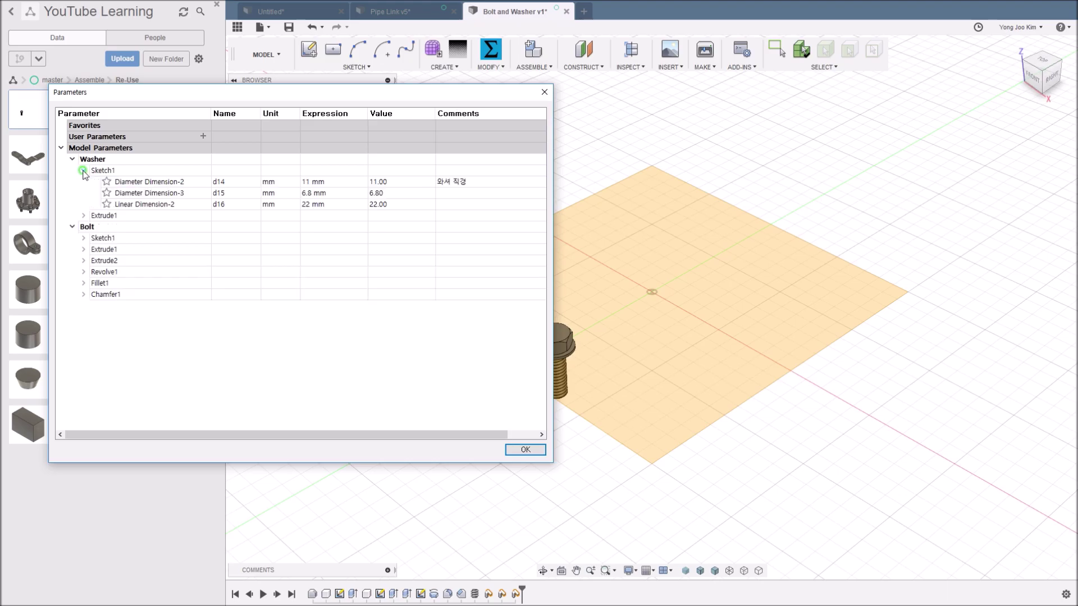
pyautogui.click(84, 215)
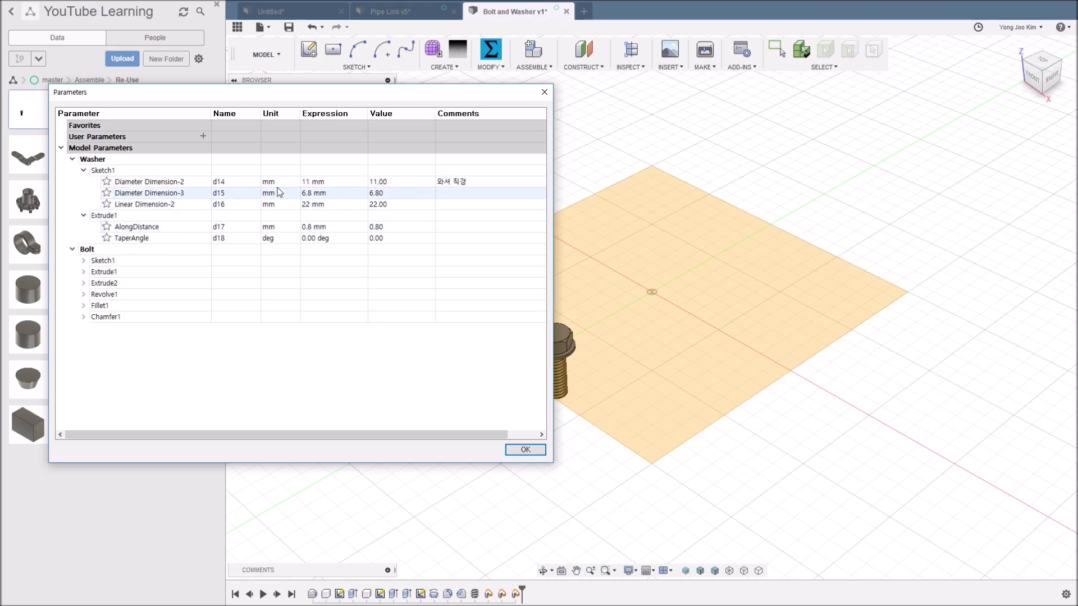
pyautogui.click(84, 261)
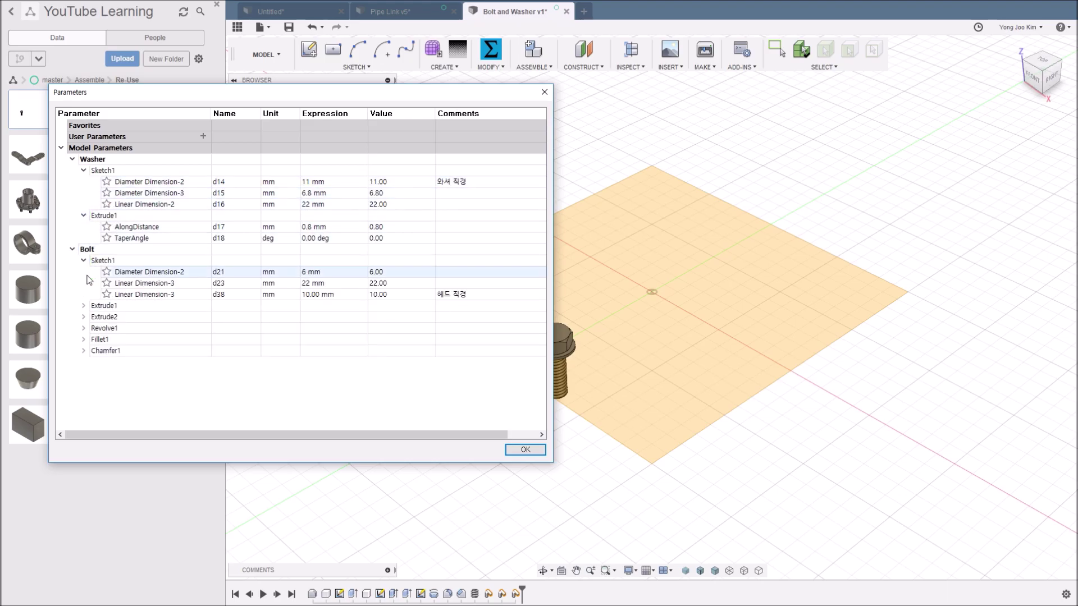
pyautogui.click(84, 306)
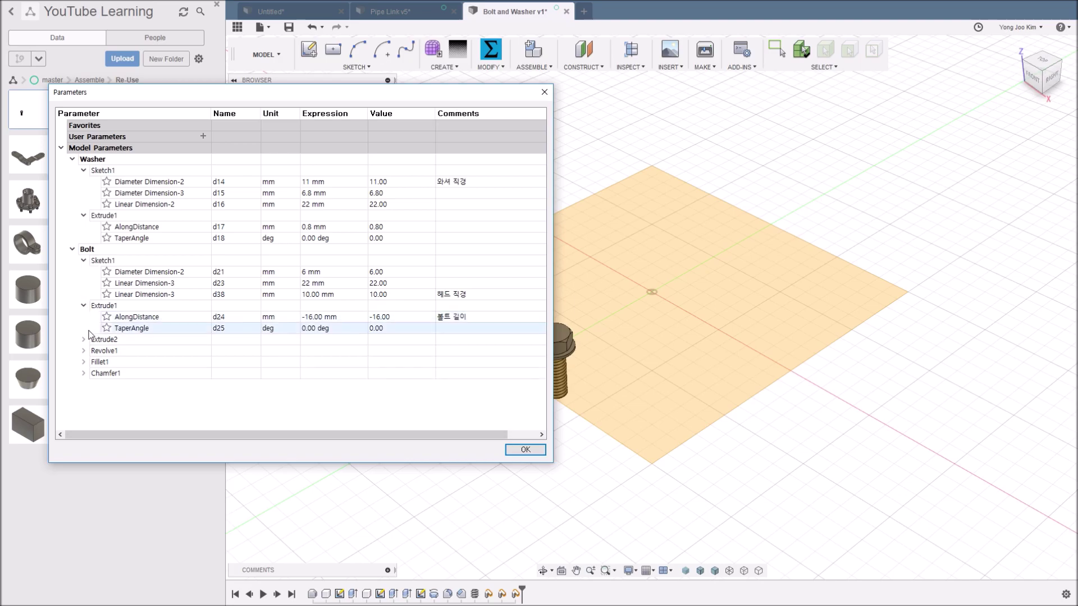
pyautogui.click(83, 340)
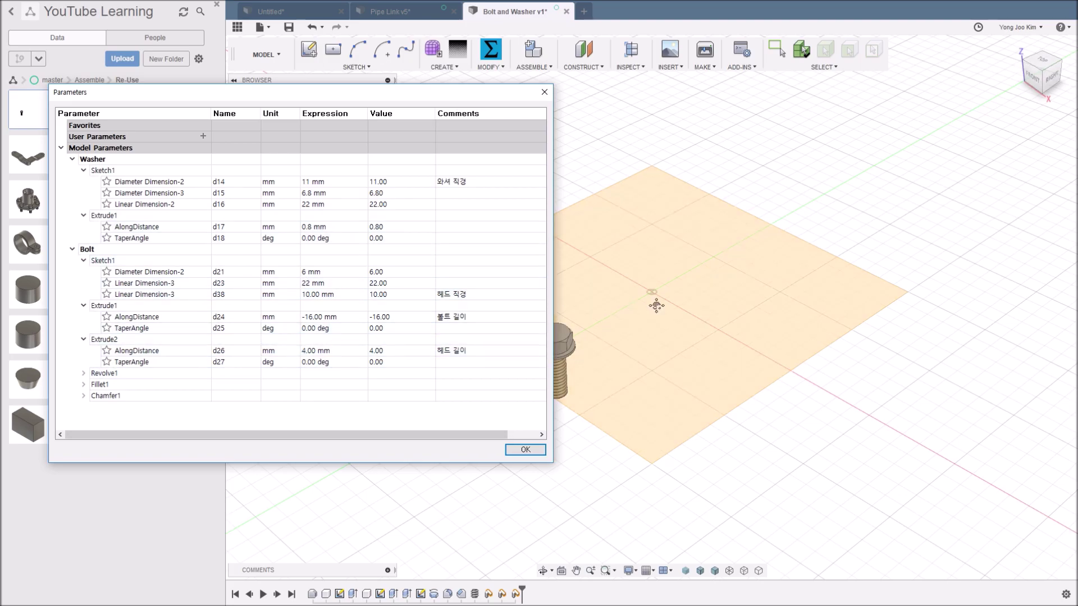
pyautogui.moveTo(654, 302); pyautogui.dragTo(857, 272, button='middle')
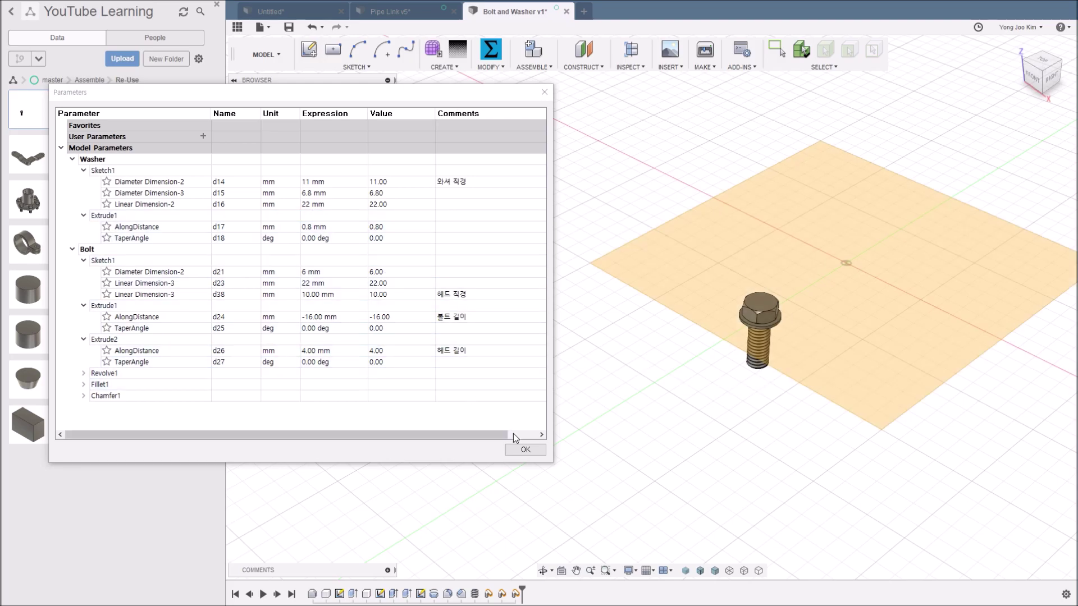
pyautogui.click(514, 449)
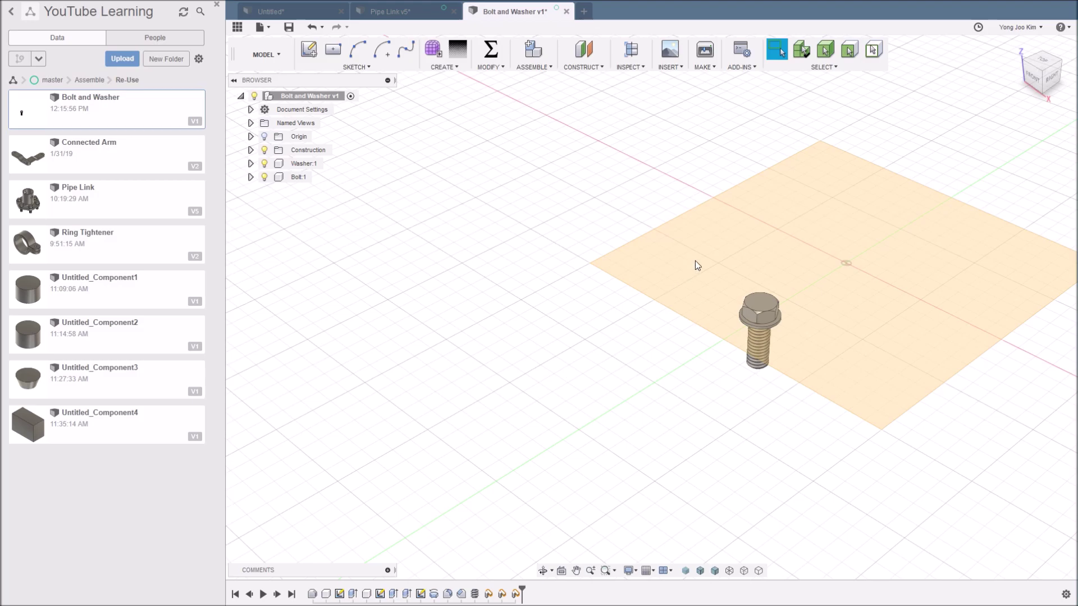
pyautogui.click(709, 251)
pyautogui.click(584, 221)
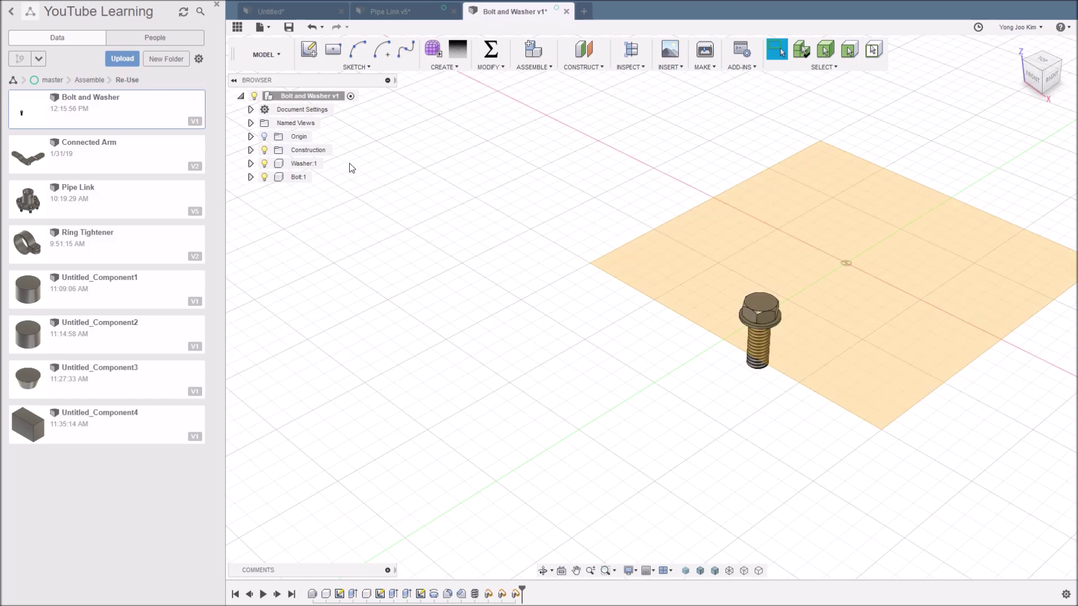
pyautogui.click(265, 150)
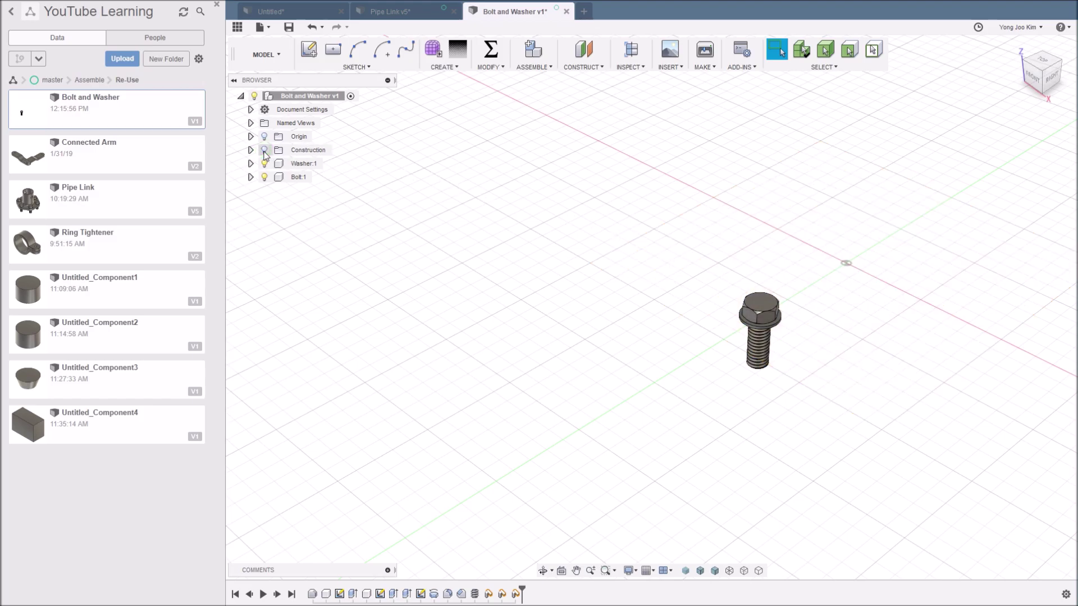
pyautogui.click(265, 151)
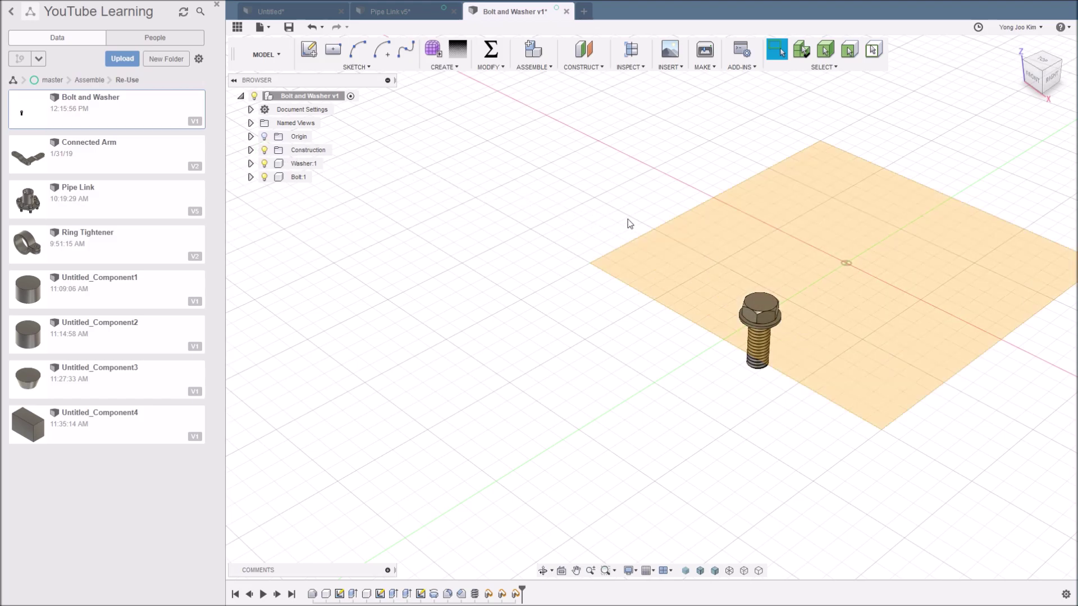
pyautogui.moveTo(554, 311); pyautogui.dragTo(421, 327, button='middle')
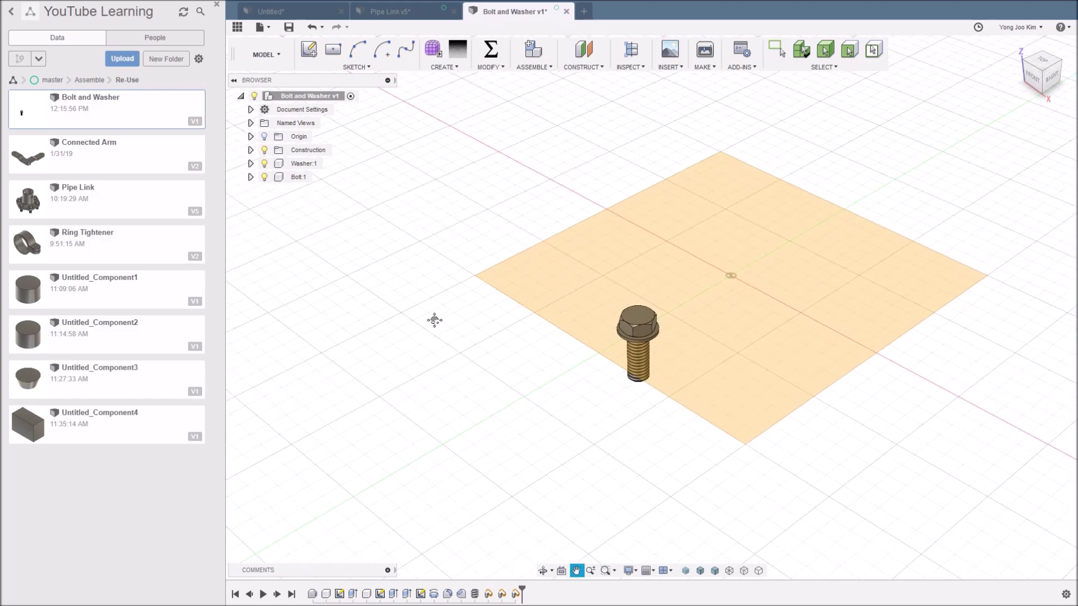